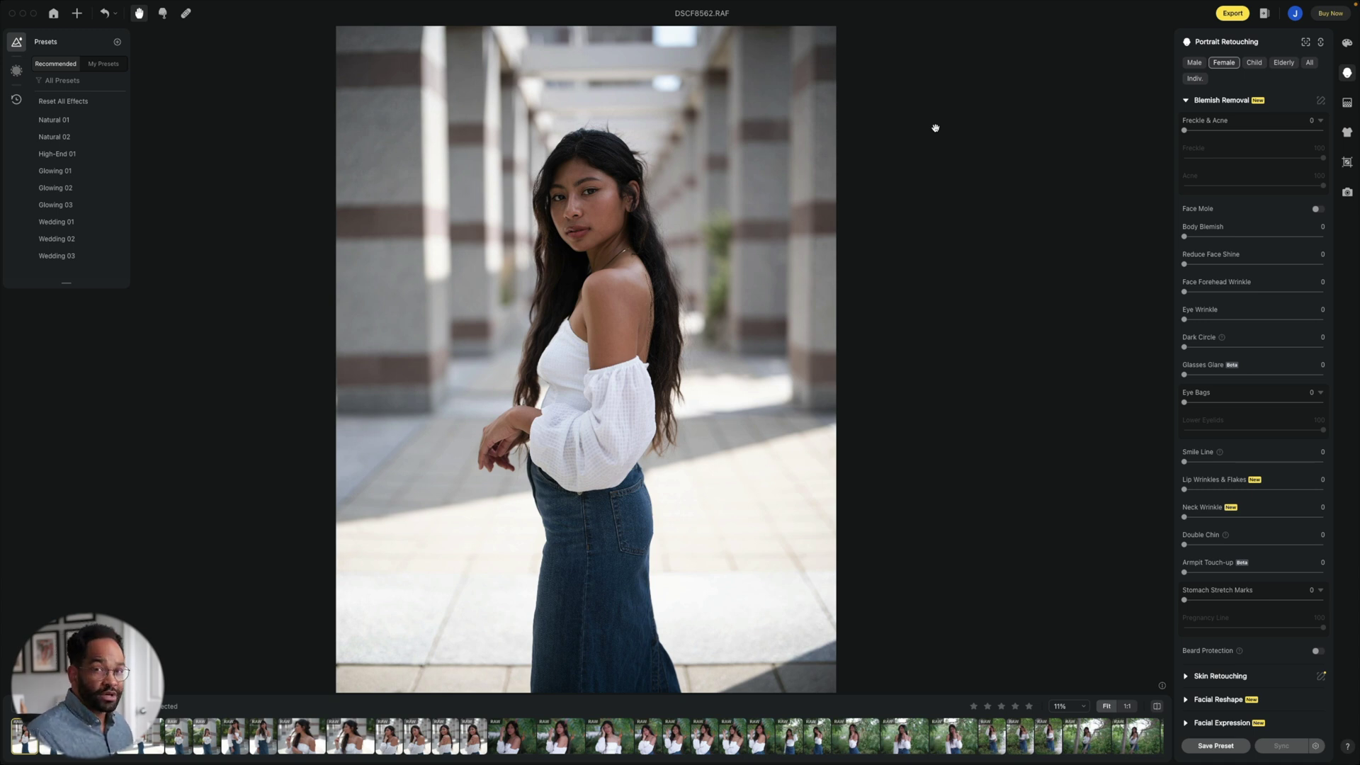
- Open the close-up portrait DSCF8578.RAF against the green foliage and bring up its color adjustments
left_click(617, 733)
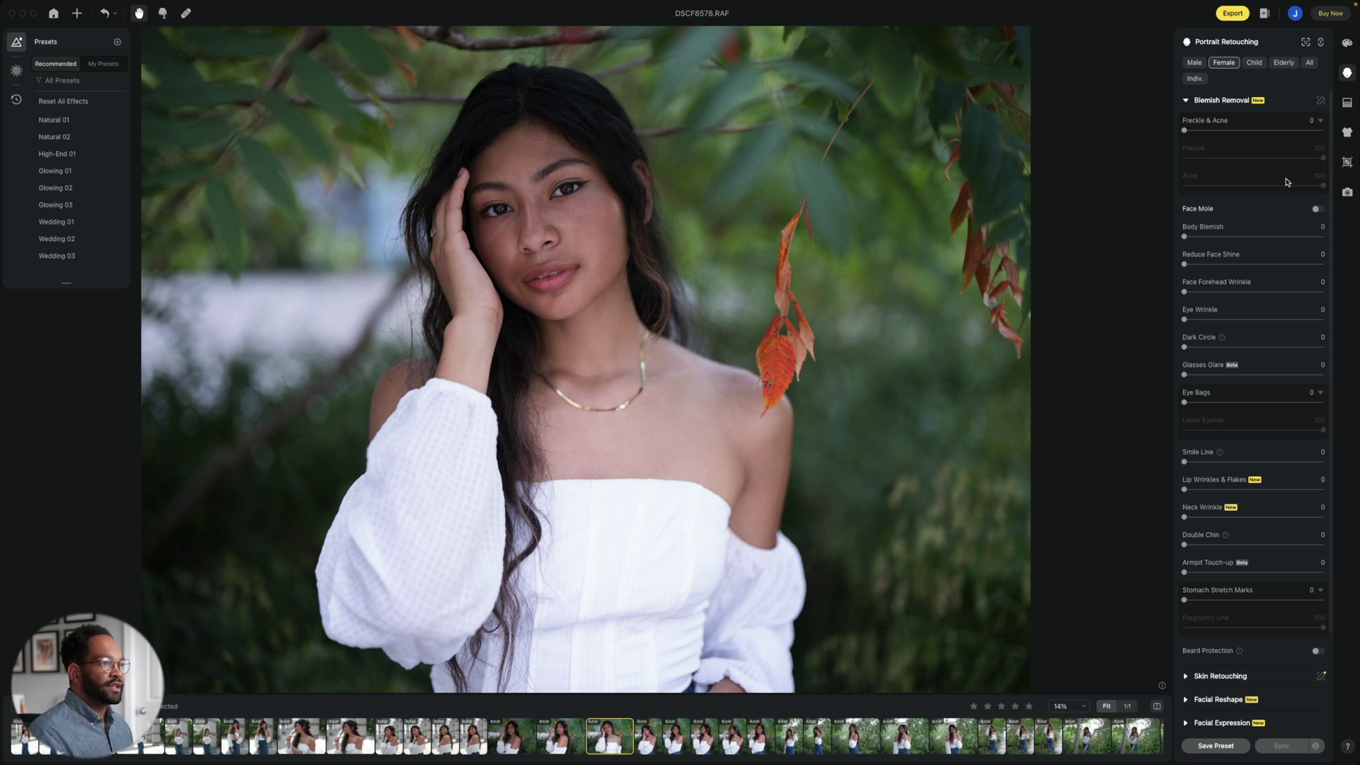
left_click(1347, 43)
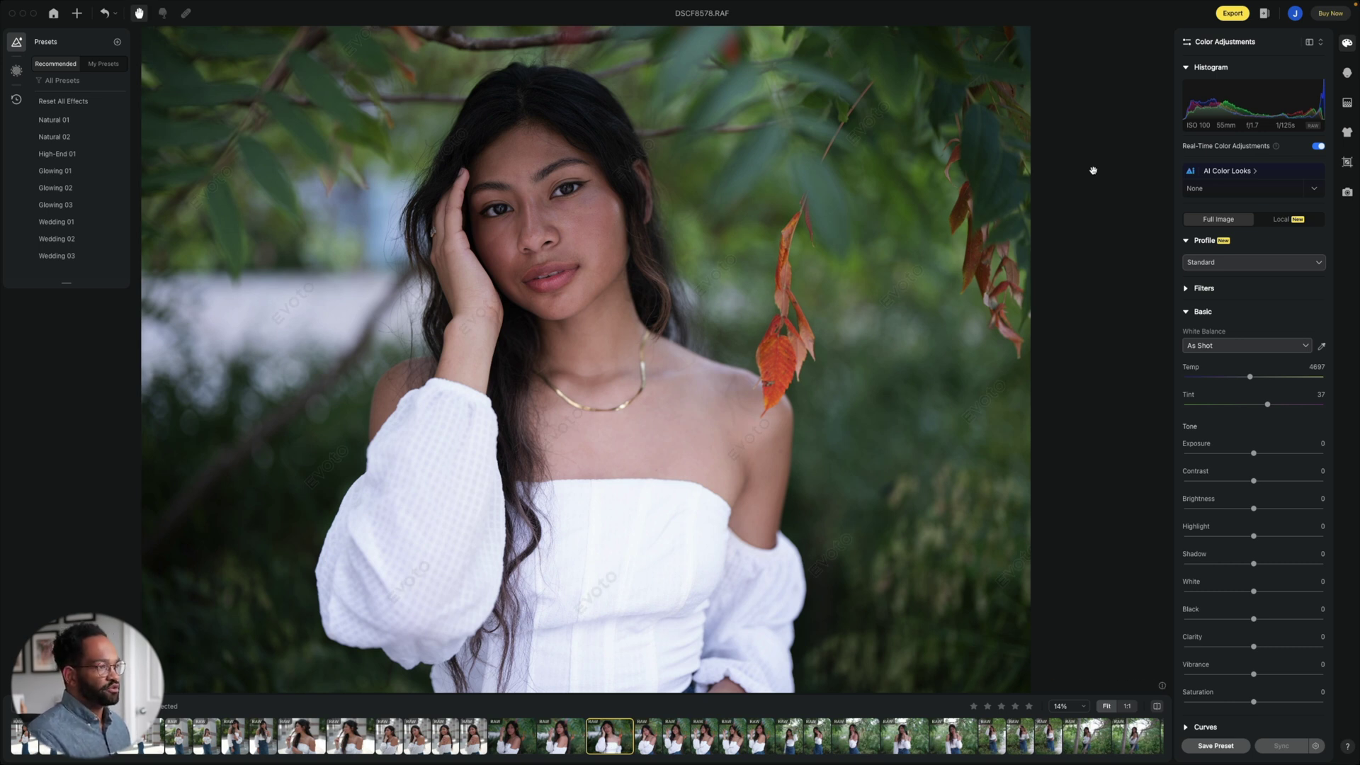
- Examine the available color adjustments, including the white balance options, tone controls, Curves and HSL
left_click(1240, 347)
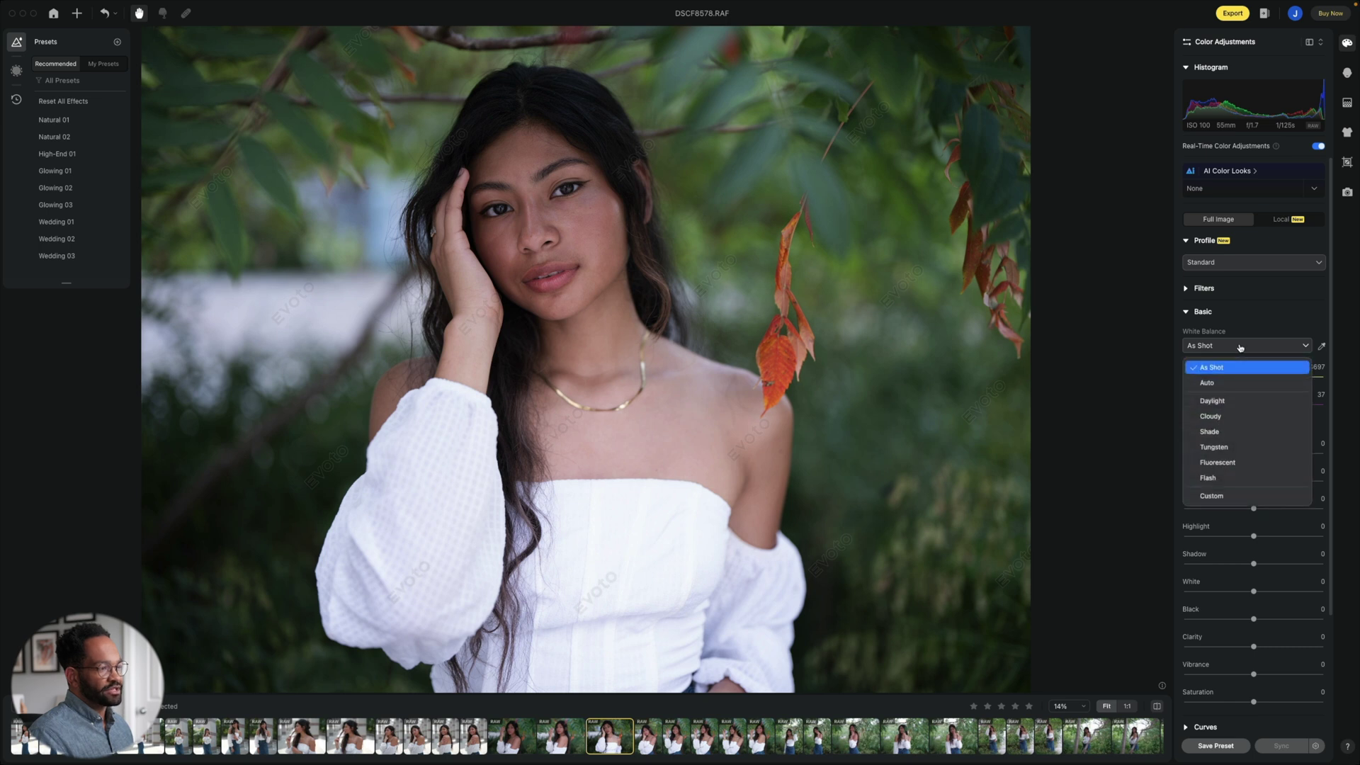
left_click(1241, 347)
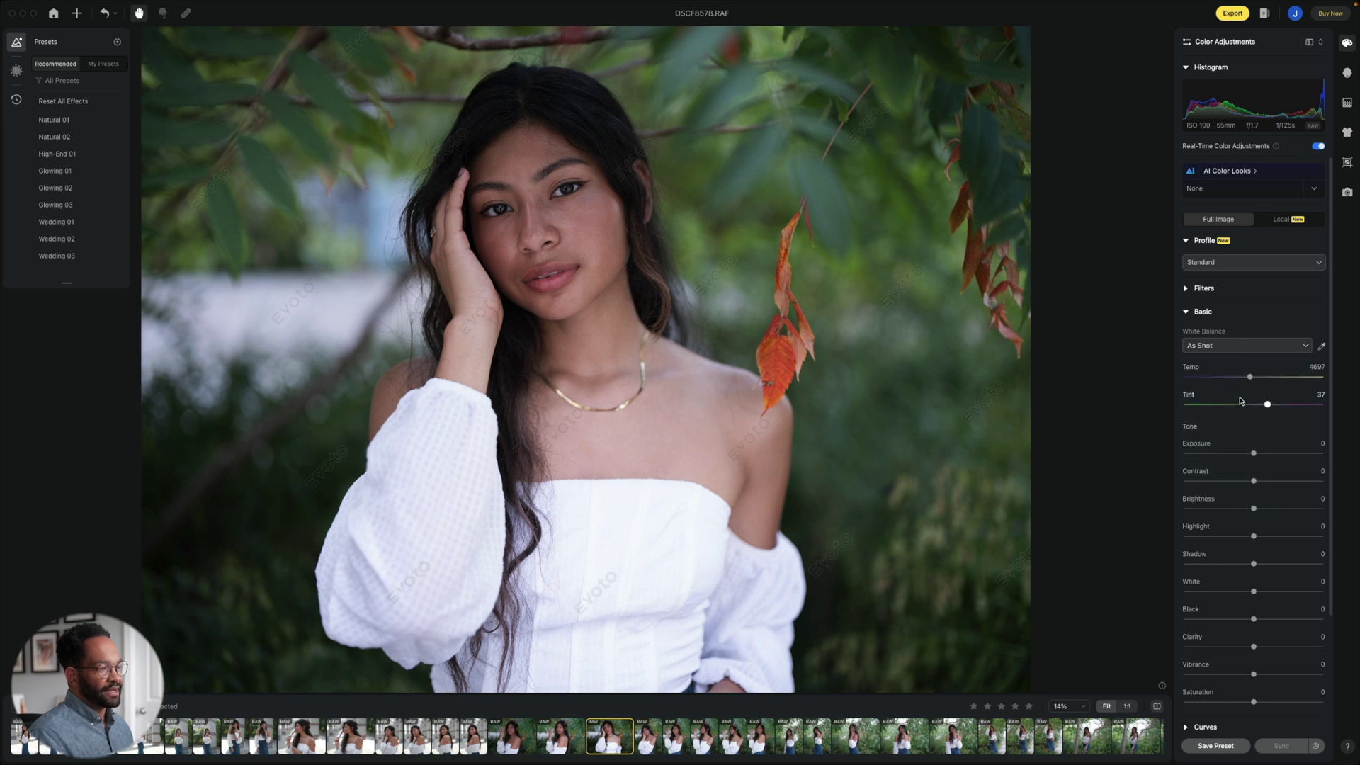
scroll(1205, 402, "down", 5)
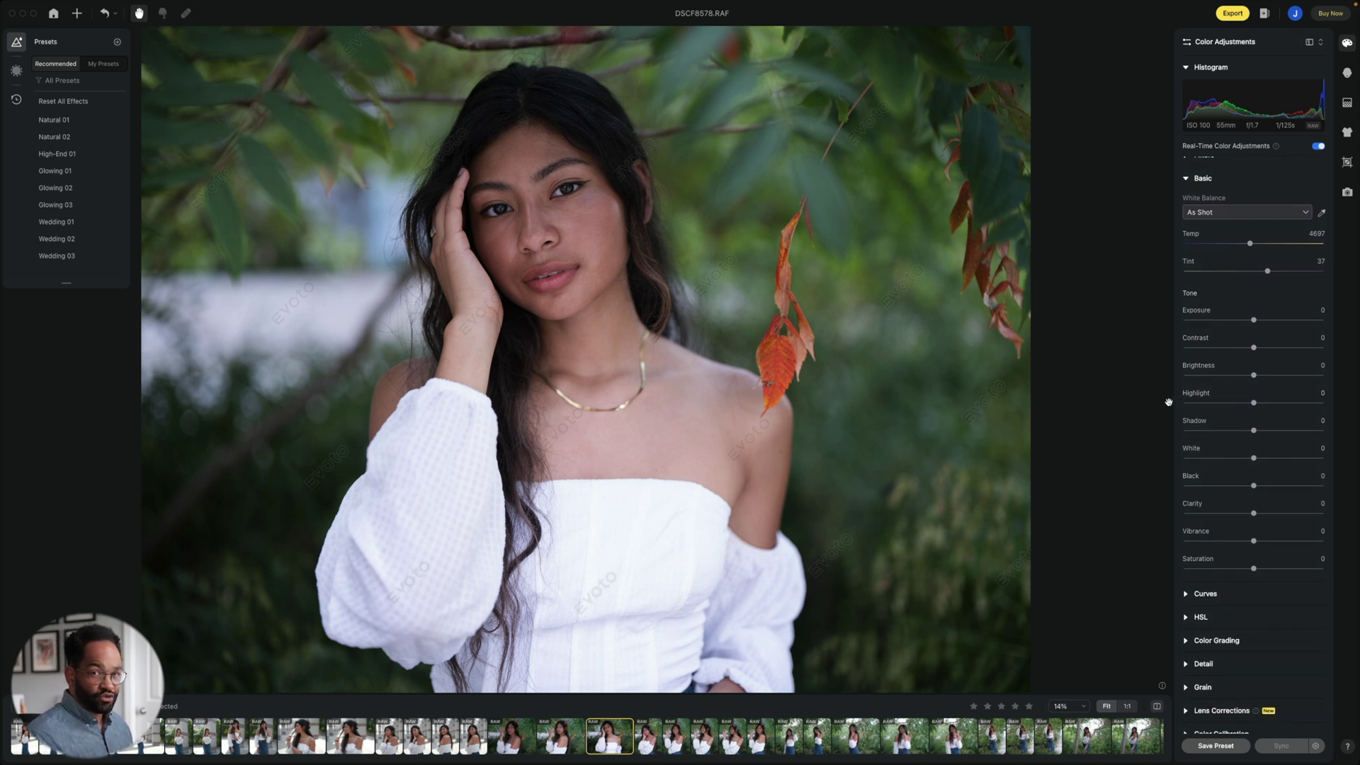
scroll(1186, 424, "down", 1)
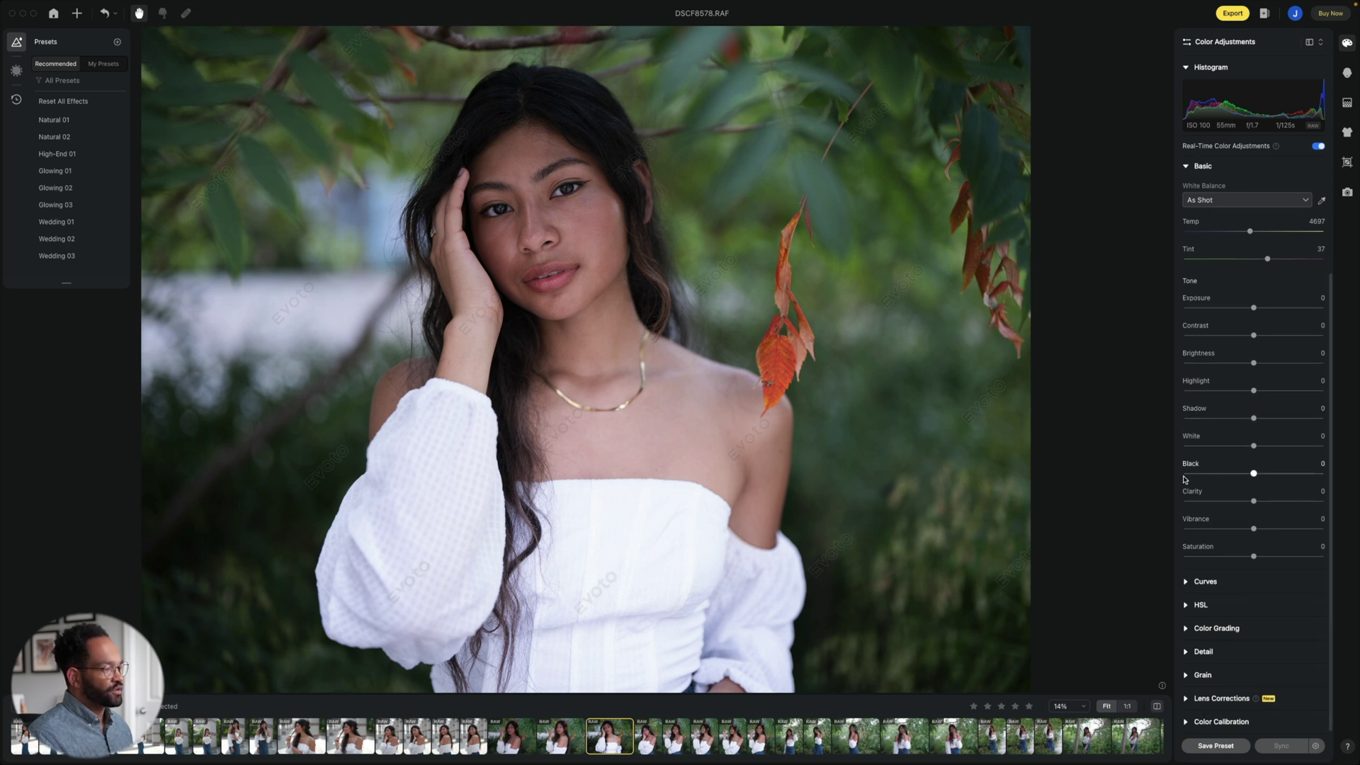
left_click(1188, 581)
scroll(1185, 538, "down", 5)
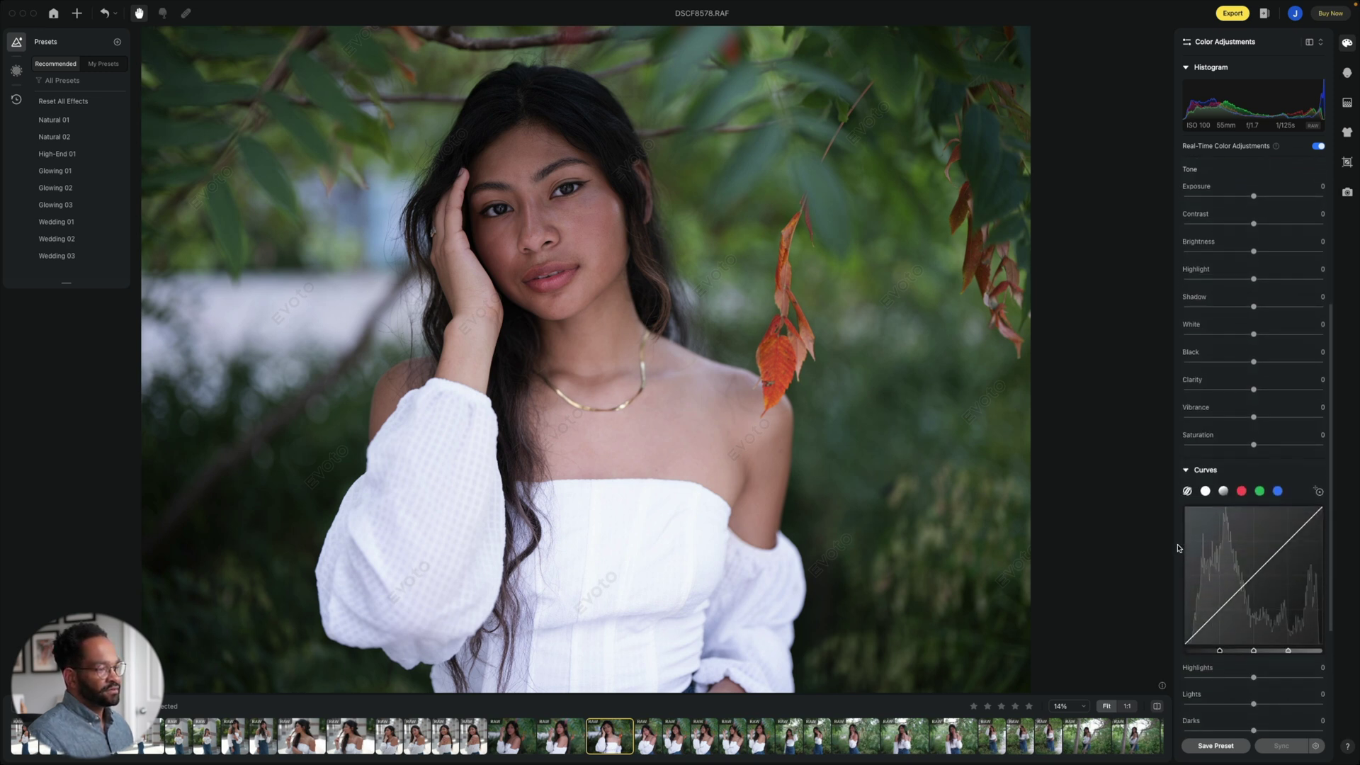
left_click(1187, 460)
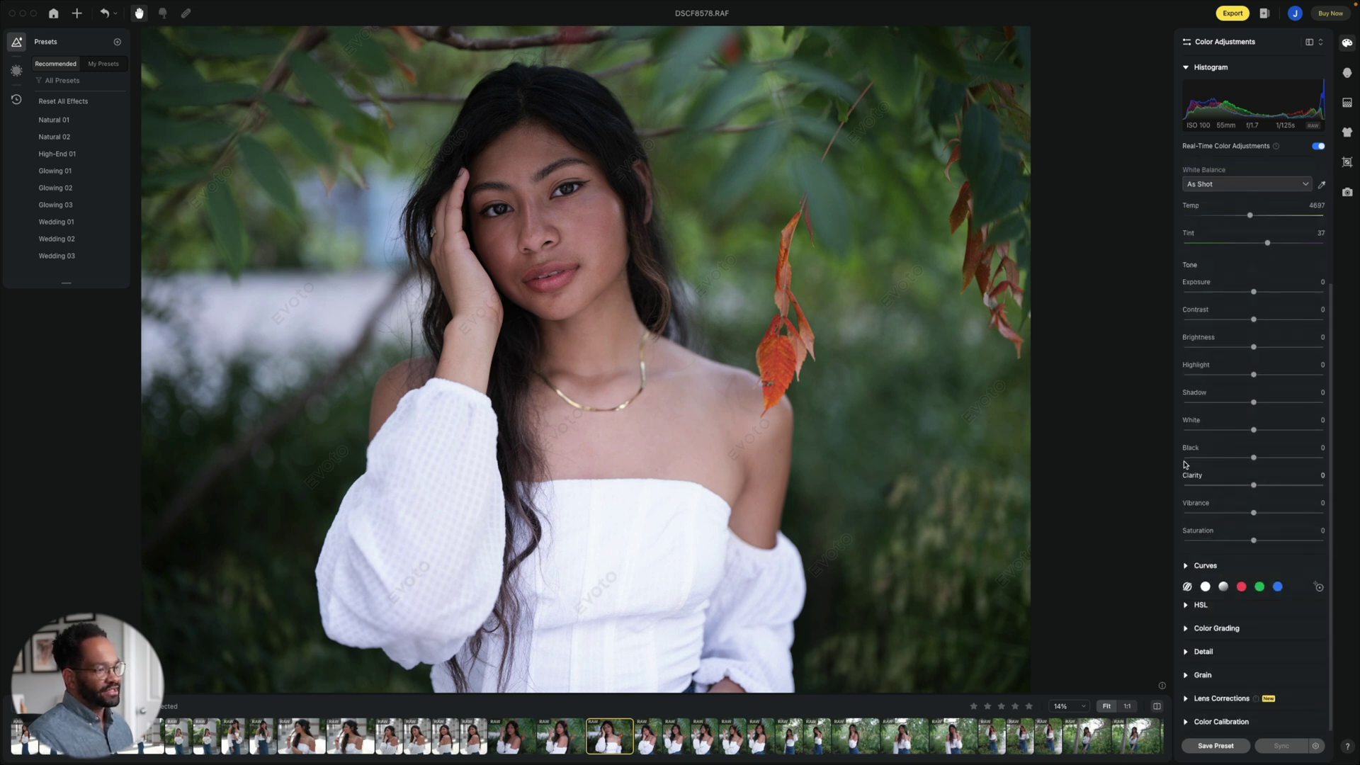
left_click(1187, 606)
scroll(1179, 575, "down", 5)
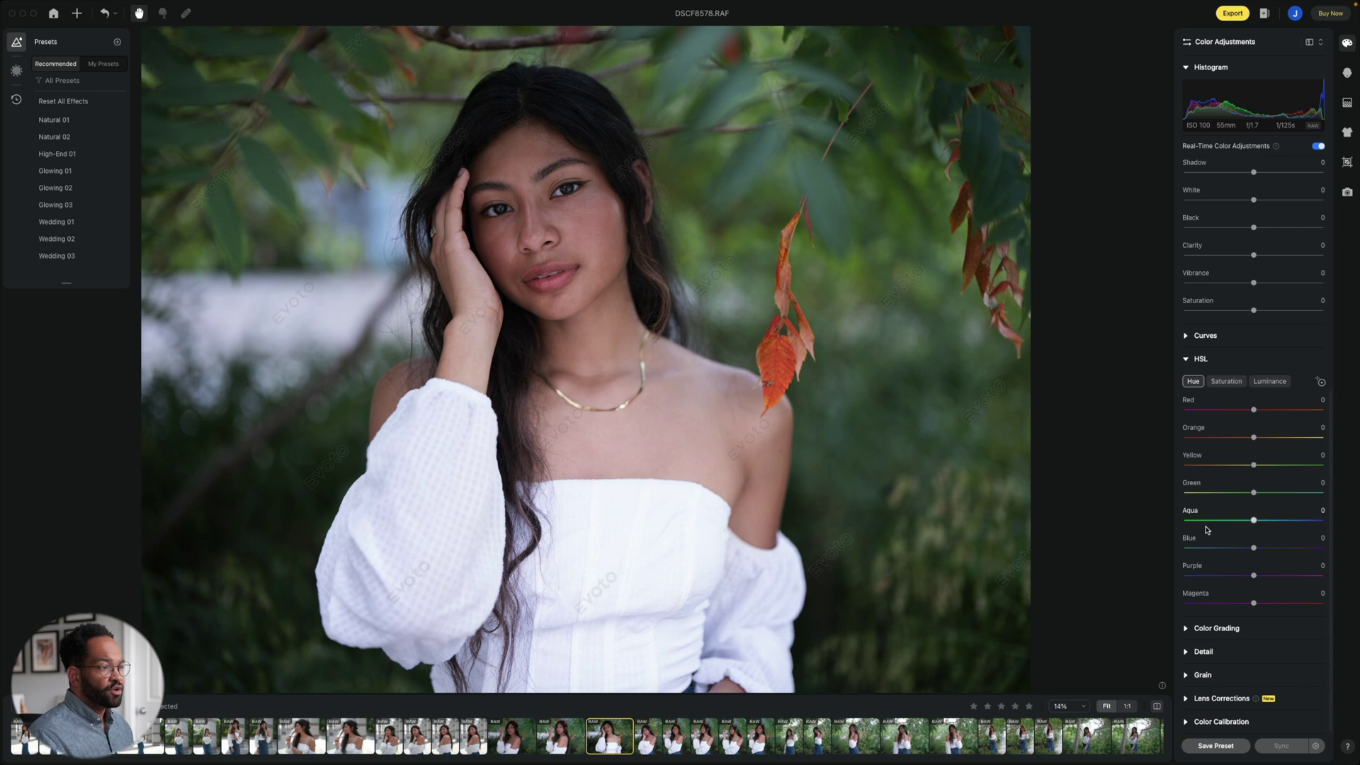
scroll(1254, 453, "up", 10)
scroll(1147, 382, "up", 2)
scroll(1146, 381, "down", 3)
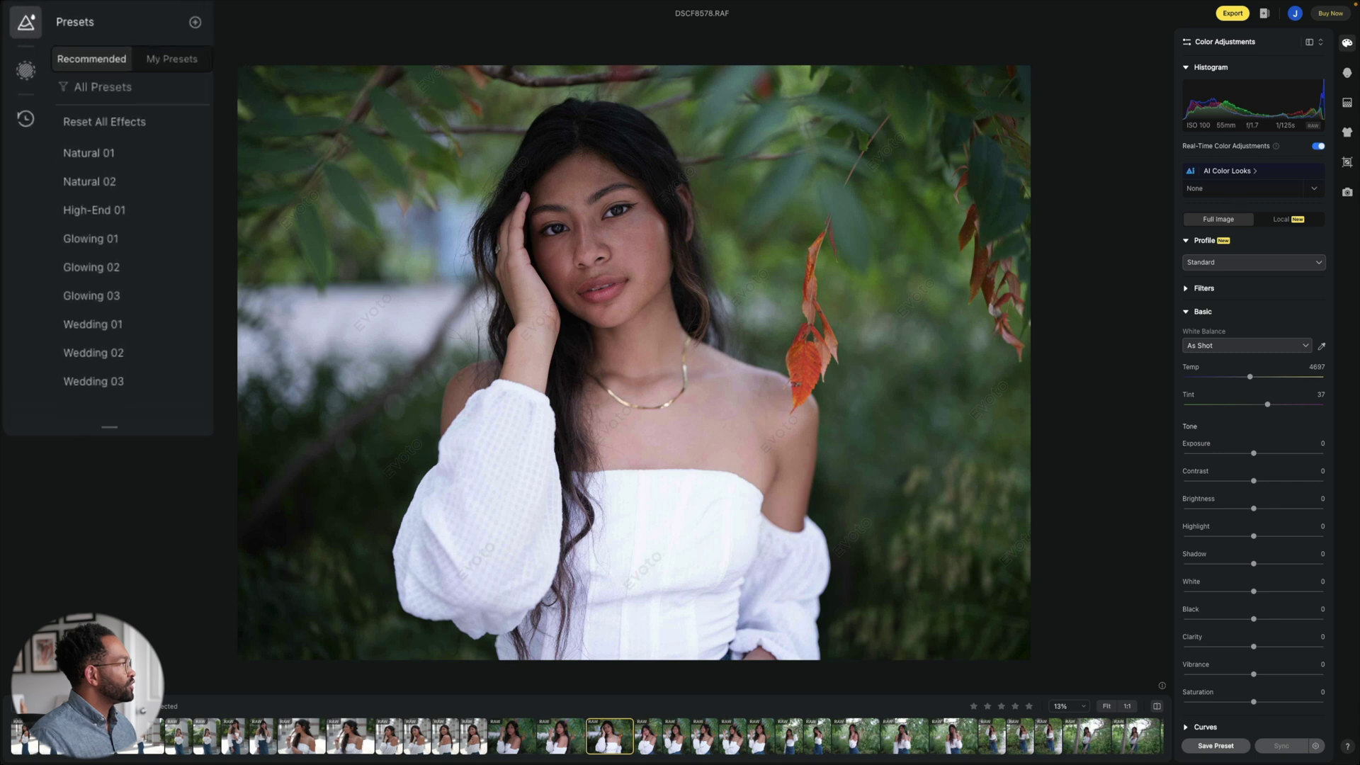
- Apply the Natural Feels Color preset from the custom Natural Feels preset group to the portrait
left_click(178, 62)
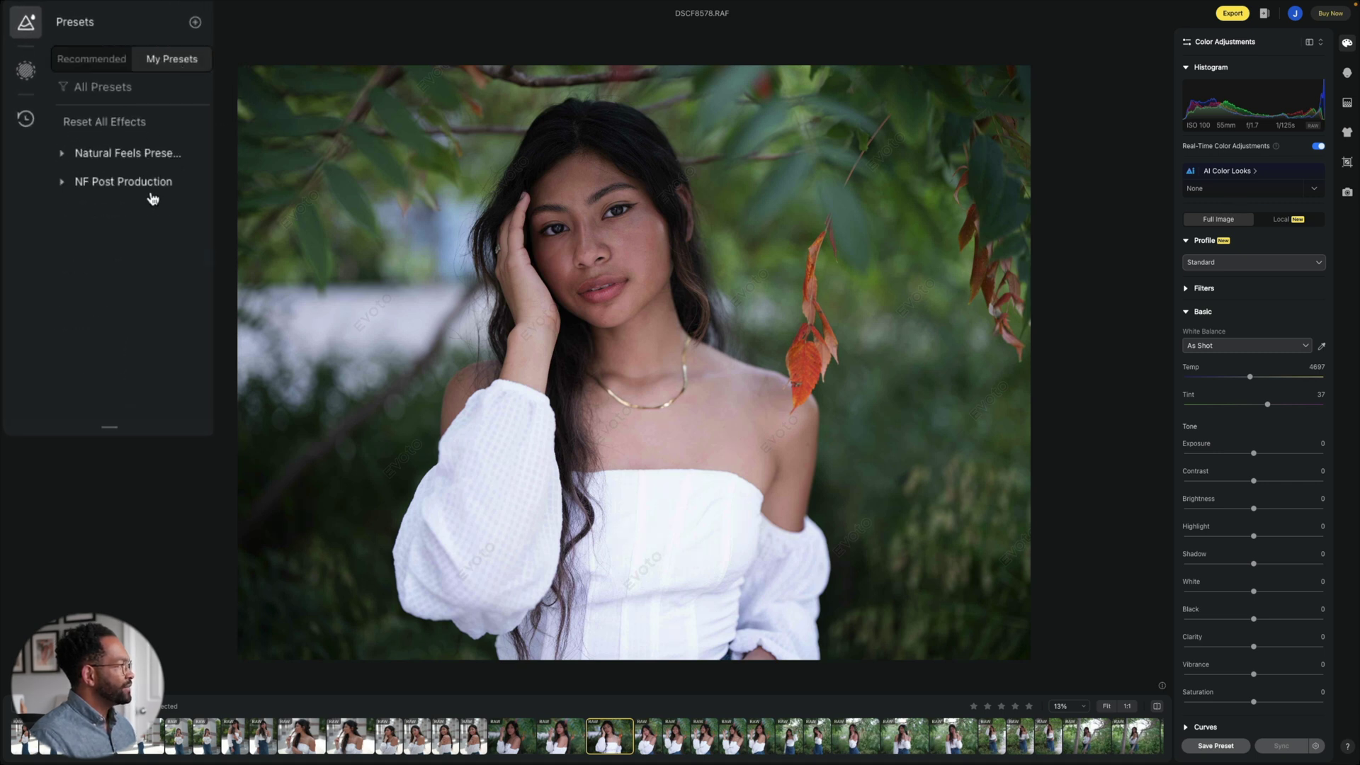
left_click(62, 155)
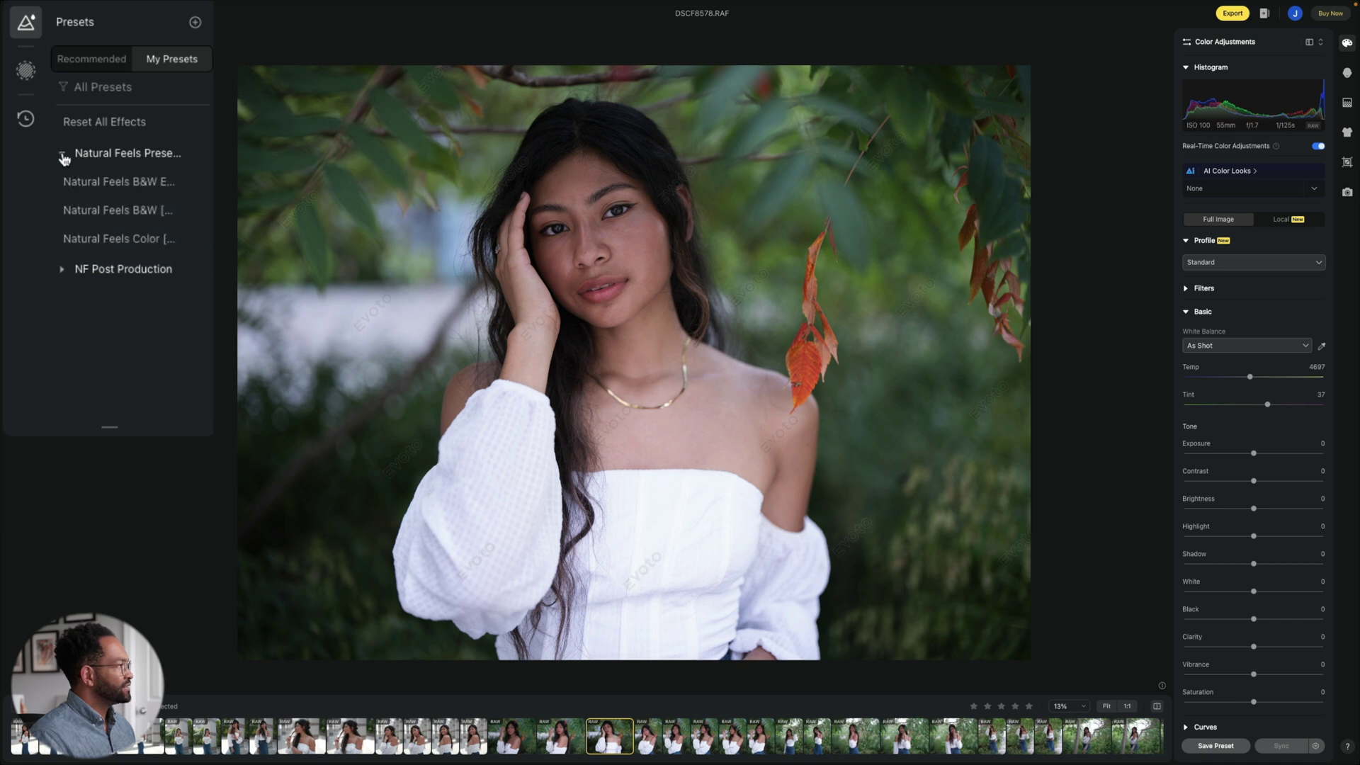
left_click(58, 174)
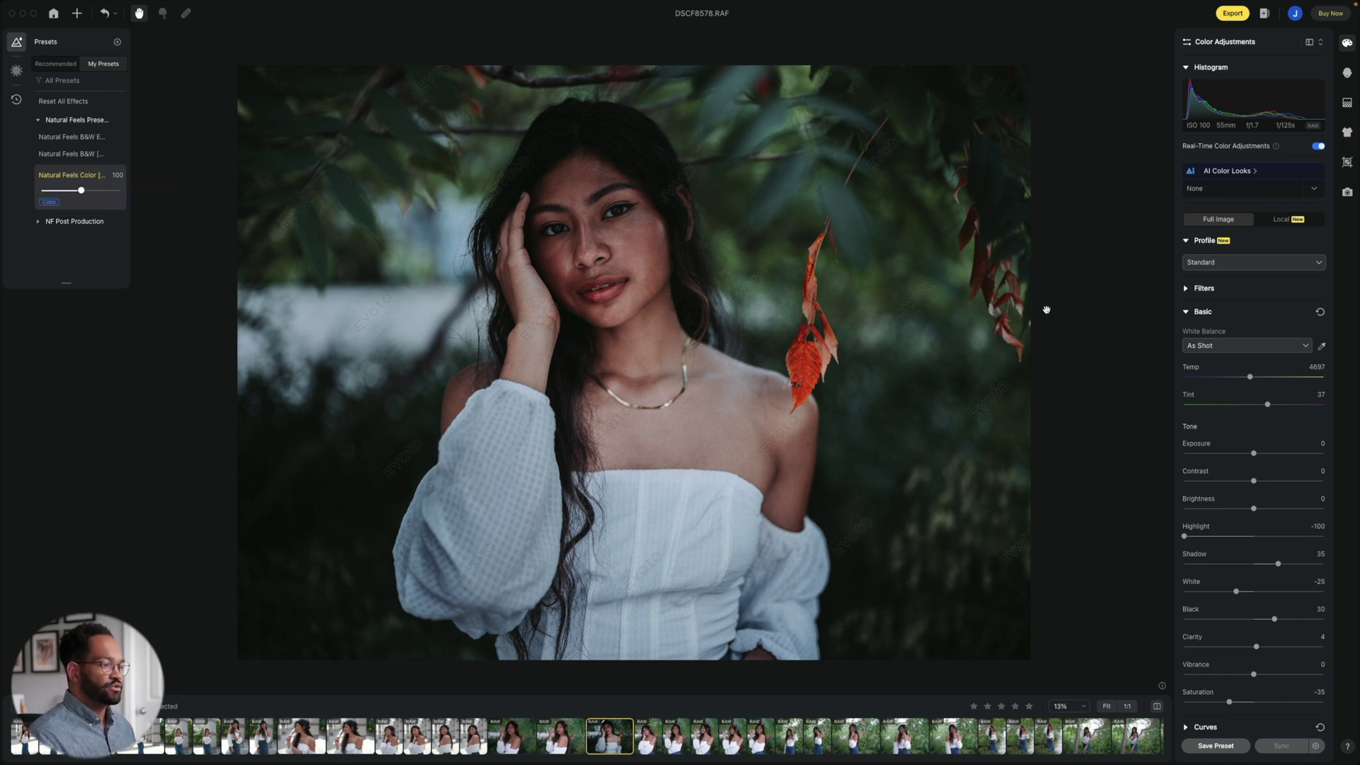
- Set the portrait's exposure to 0.55, its highlights to -87 and its tint to 45
left_click_drag(1254, 453, 1266, 456)
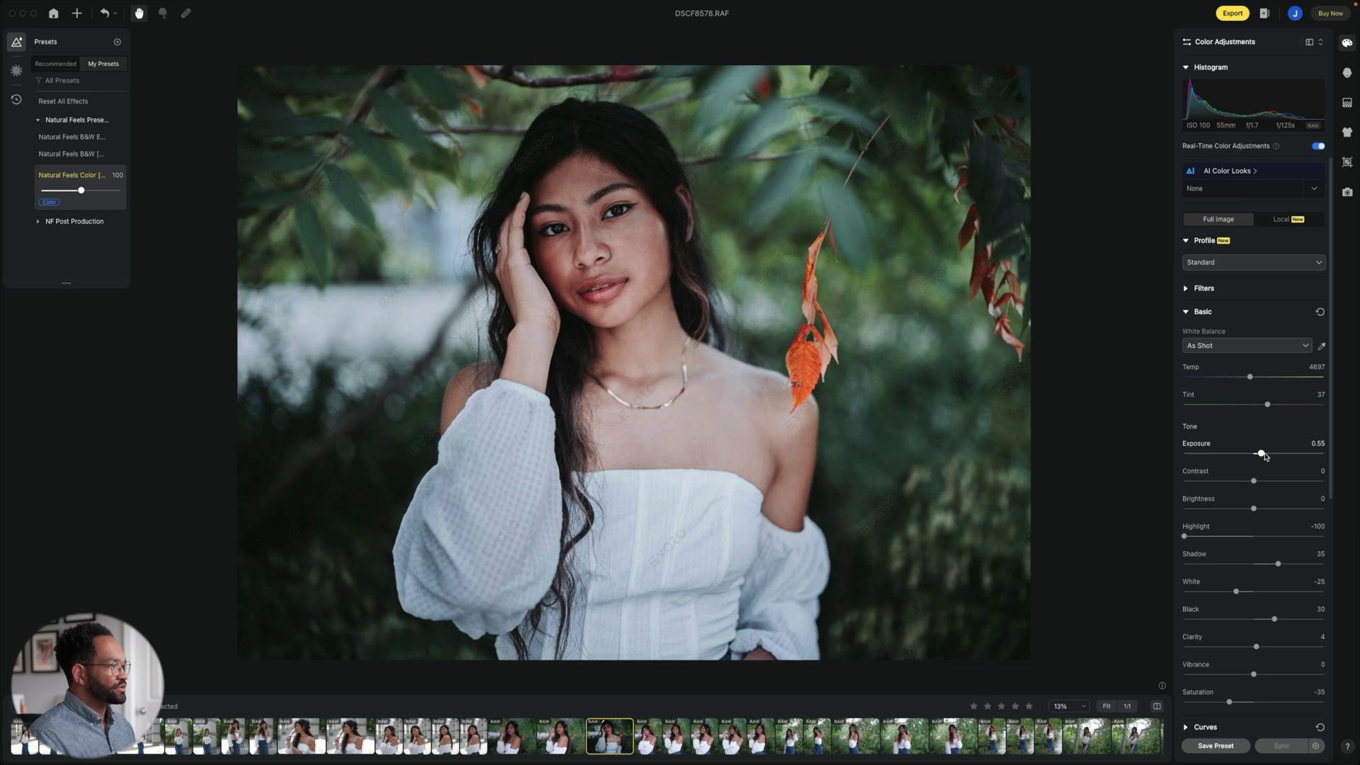
left_click_drag(1185, 537, 1194, 537)
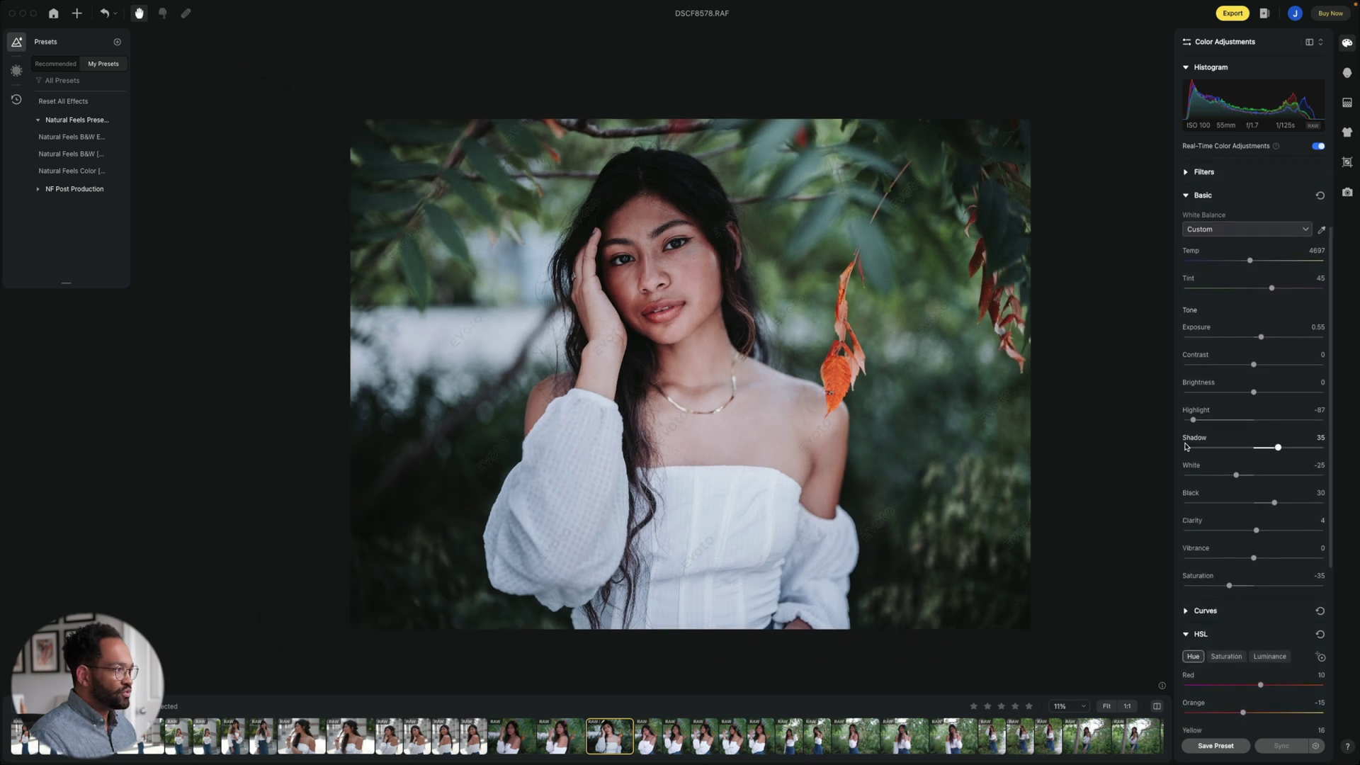
scroll(1121, 447, "up", 3)
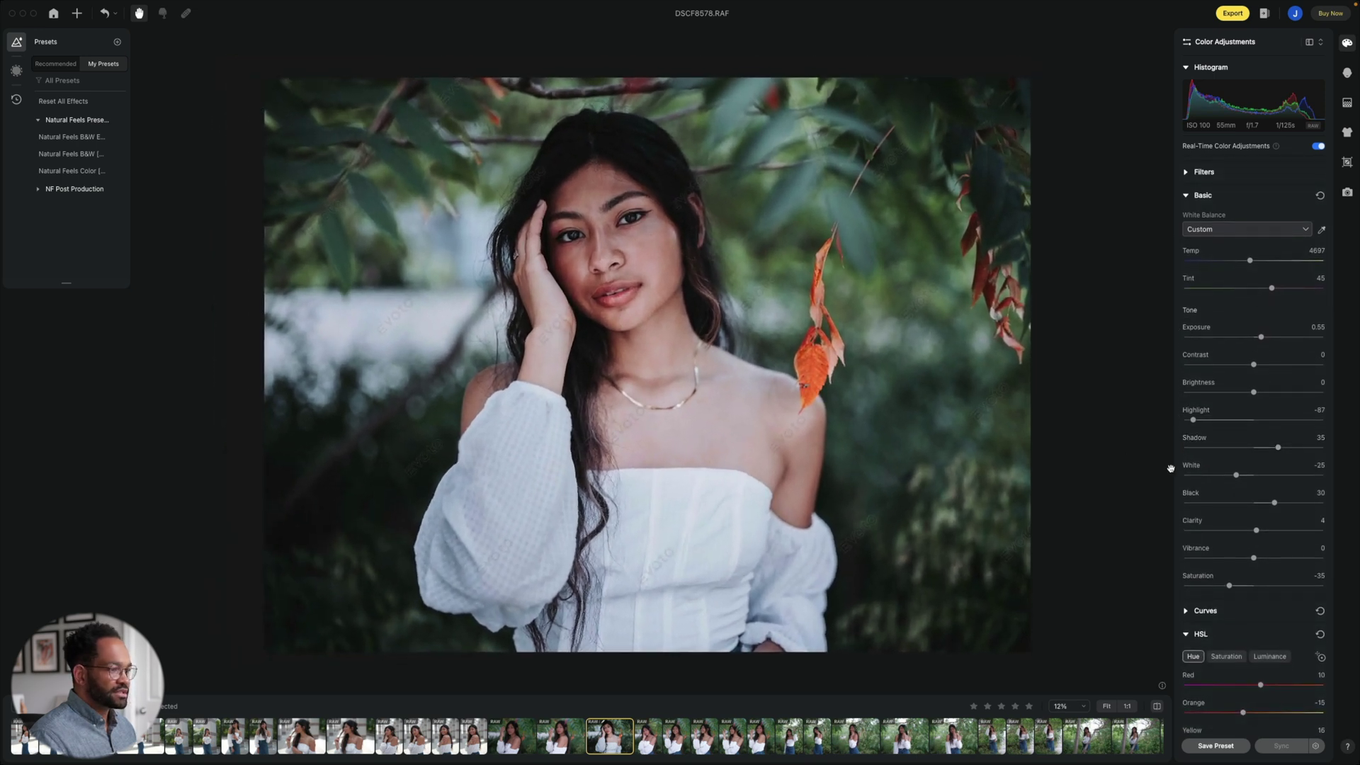
- In HSL, set the orange hue to -5 and the orange saturation to 16
scroll(1179, 473, "down", 4)
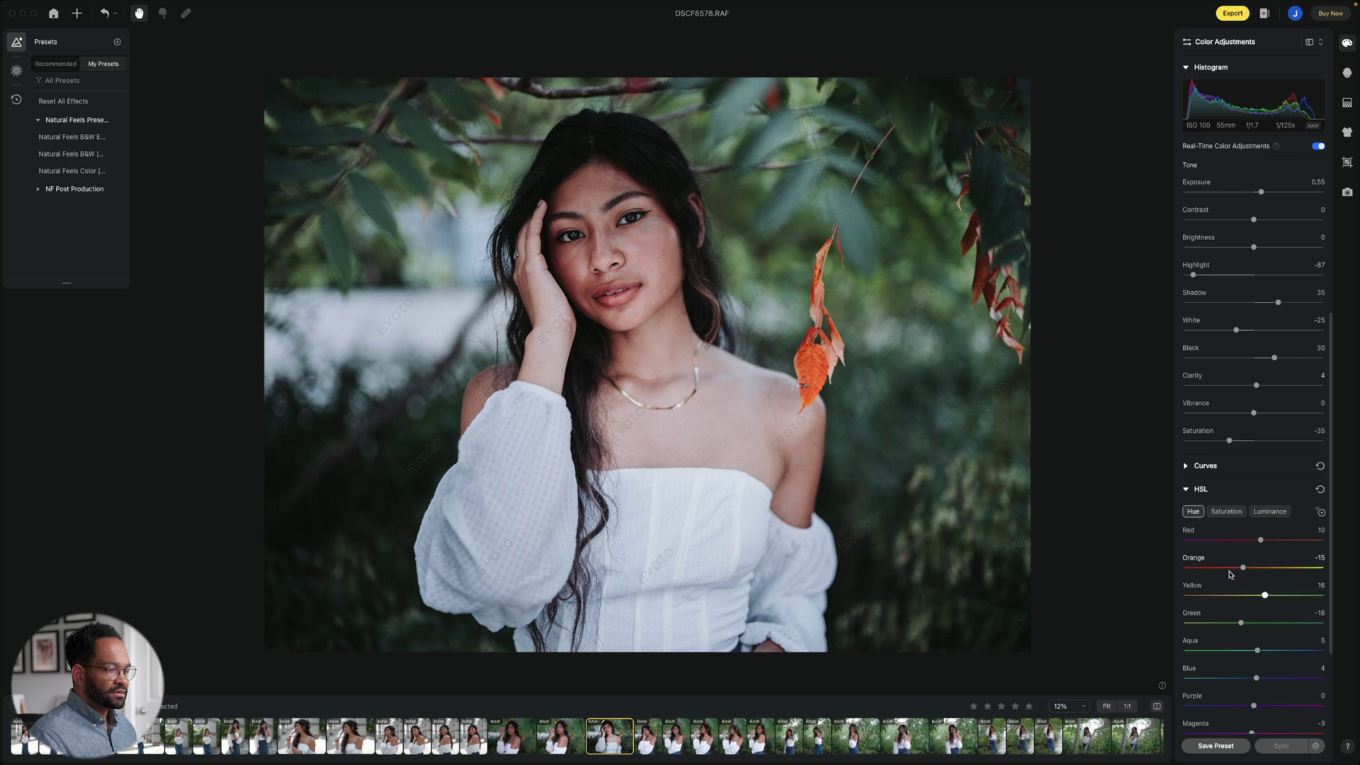
left_click_drag(1243, 567, 1251, 568)
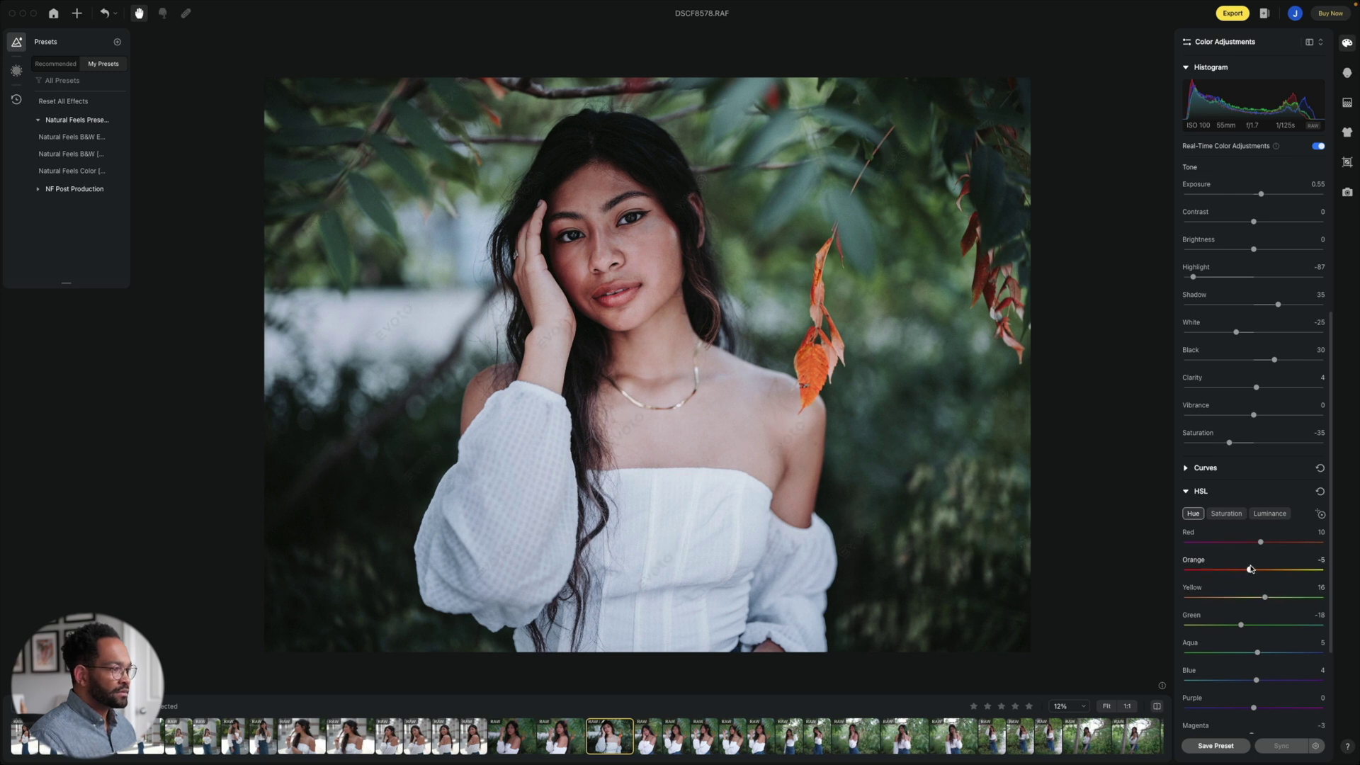
left_click(1226, 513)
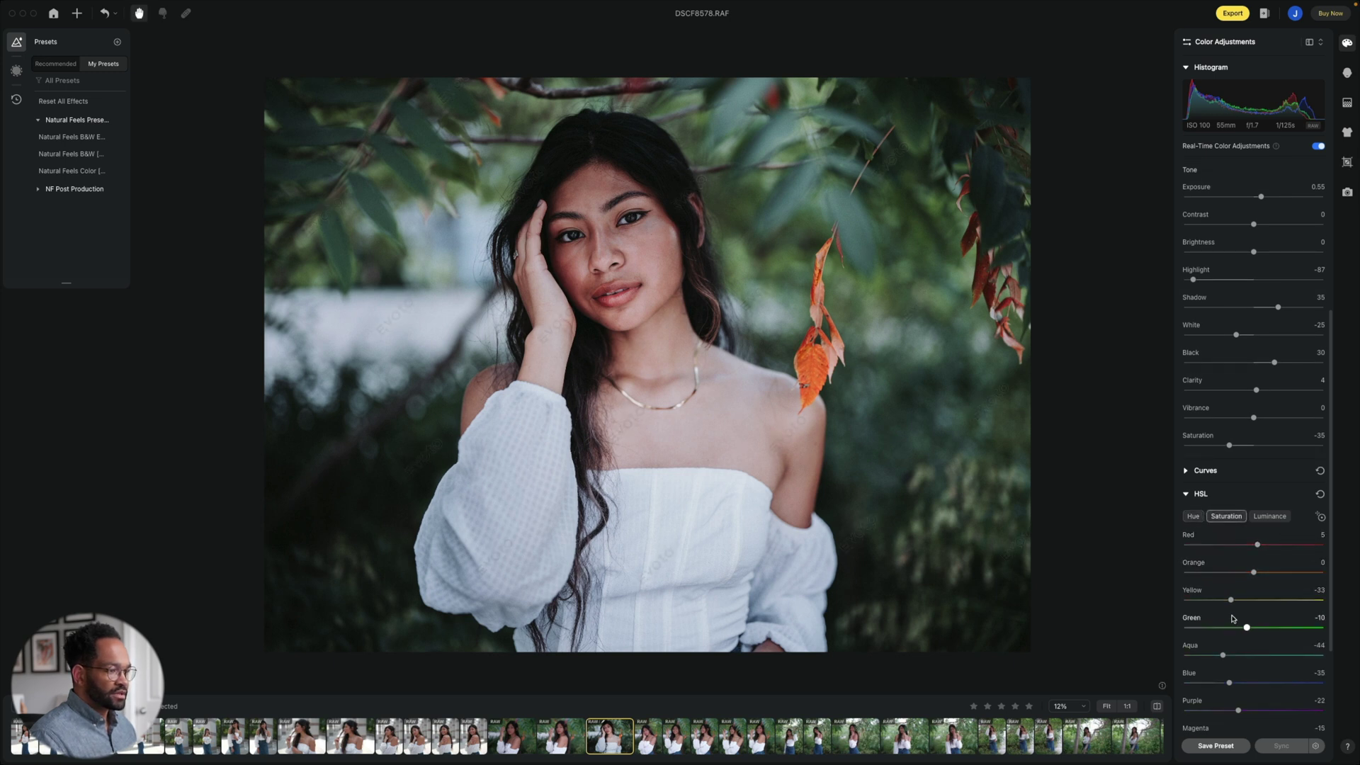
left_click_drag(1254, 572, 1266, 574)
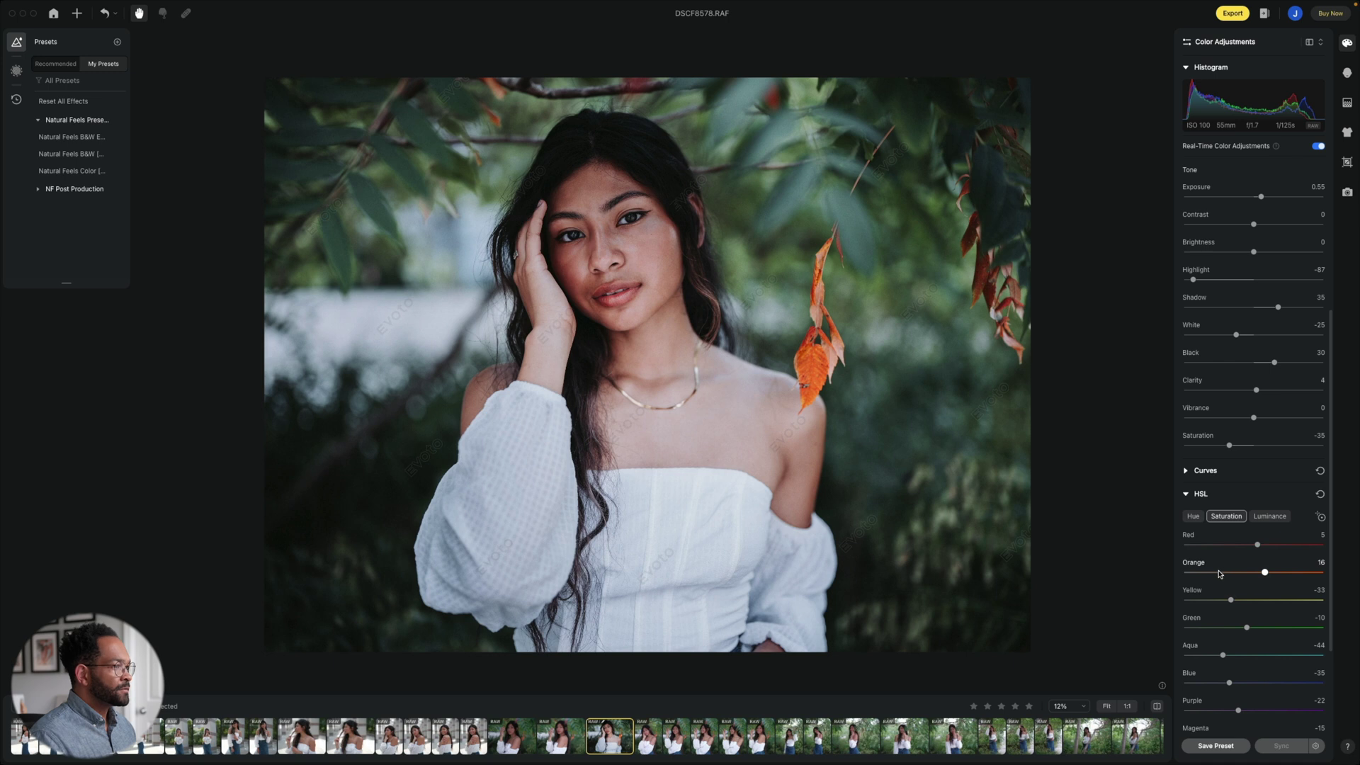
- Warm the white balance slightly by setting the temperature to 4740
scroll(1221, 576, "up", 5)
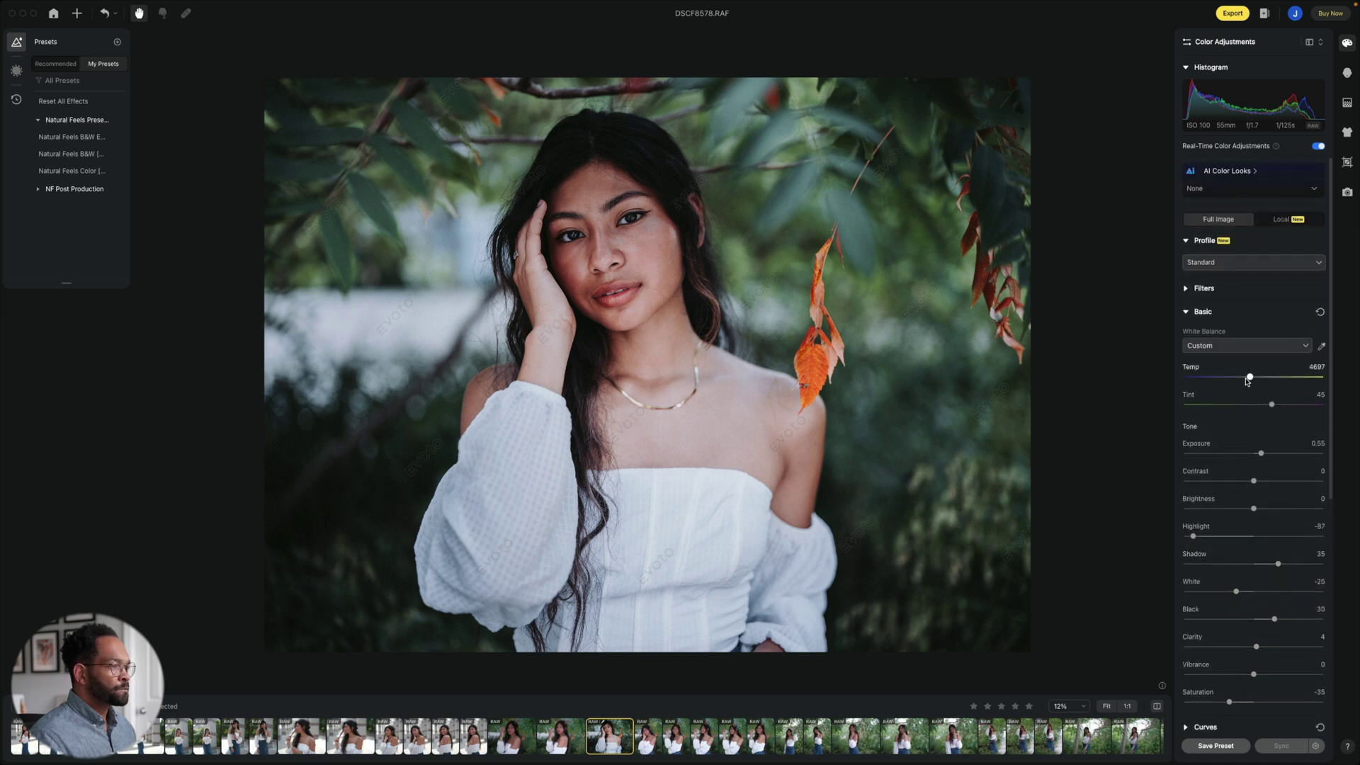
left_click_drag(1250, 376, 1250, 377)
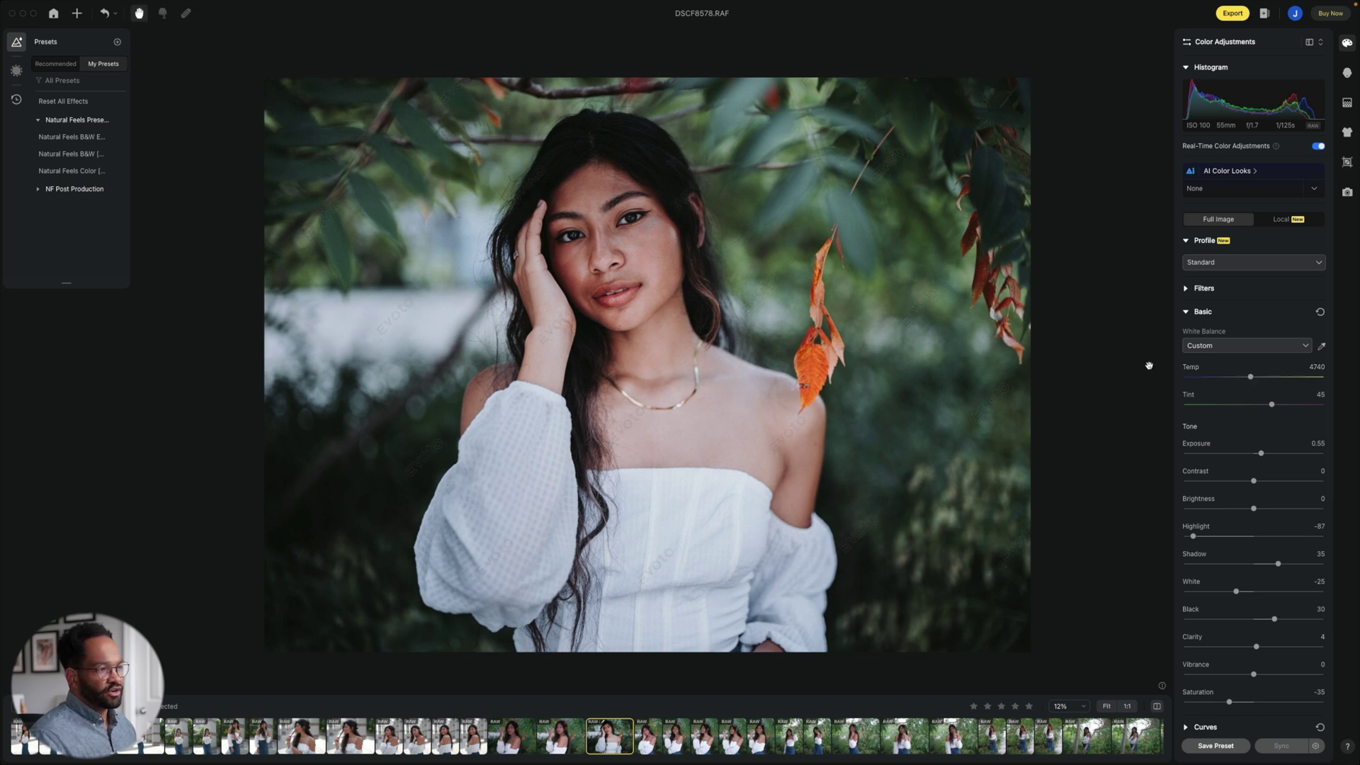
- Zoom in on the face in portrait retouching and set Freckle & Acne removal to 72
left_click(1348, 73)
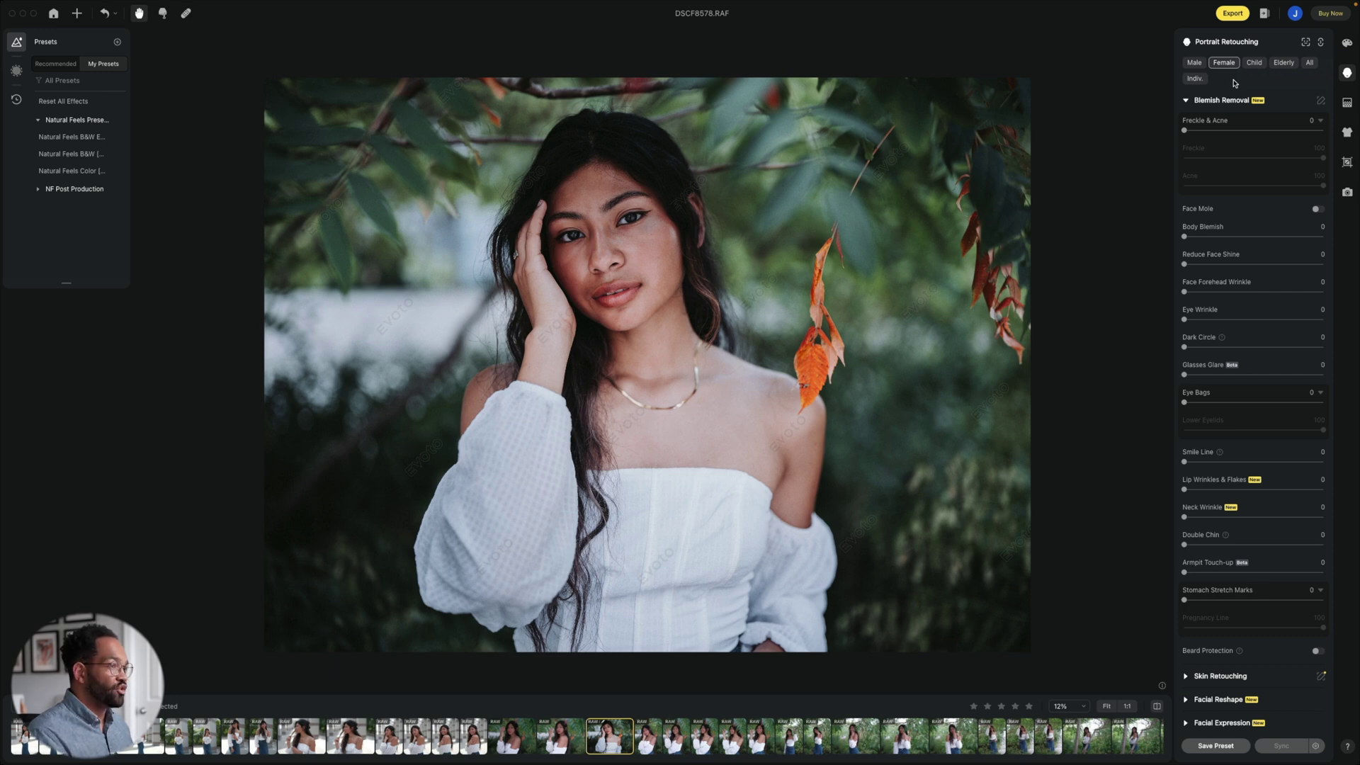
scroll(645, 215, "up", 5)
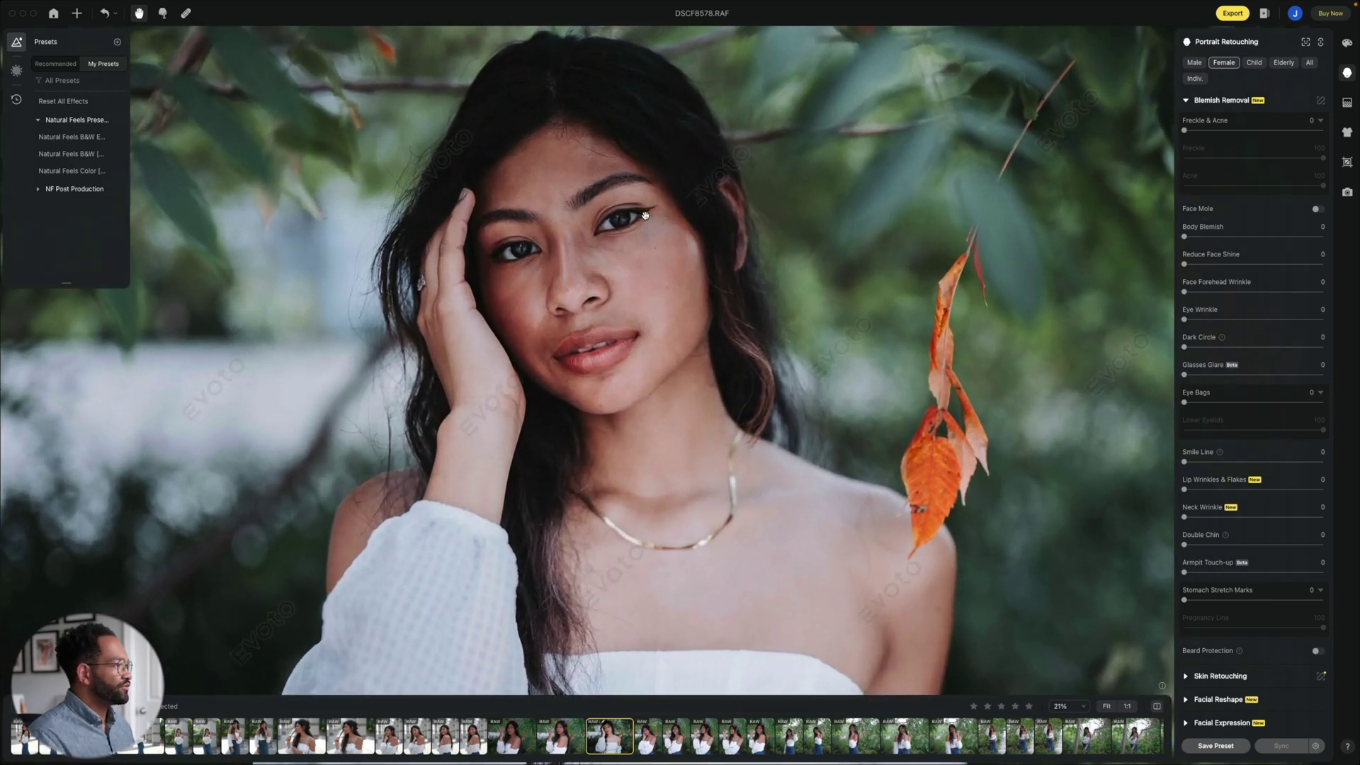
scroll(661, 219, "up", 2)
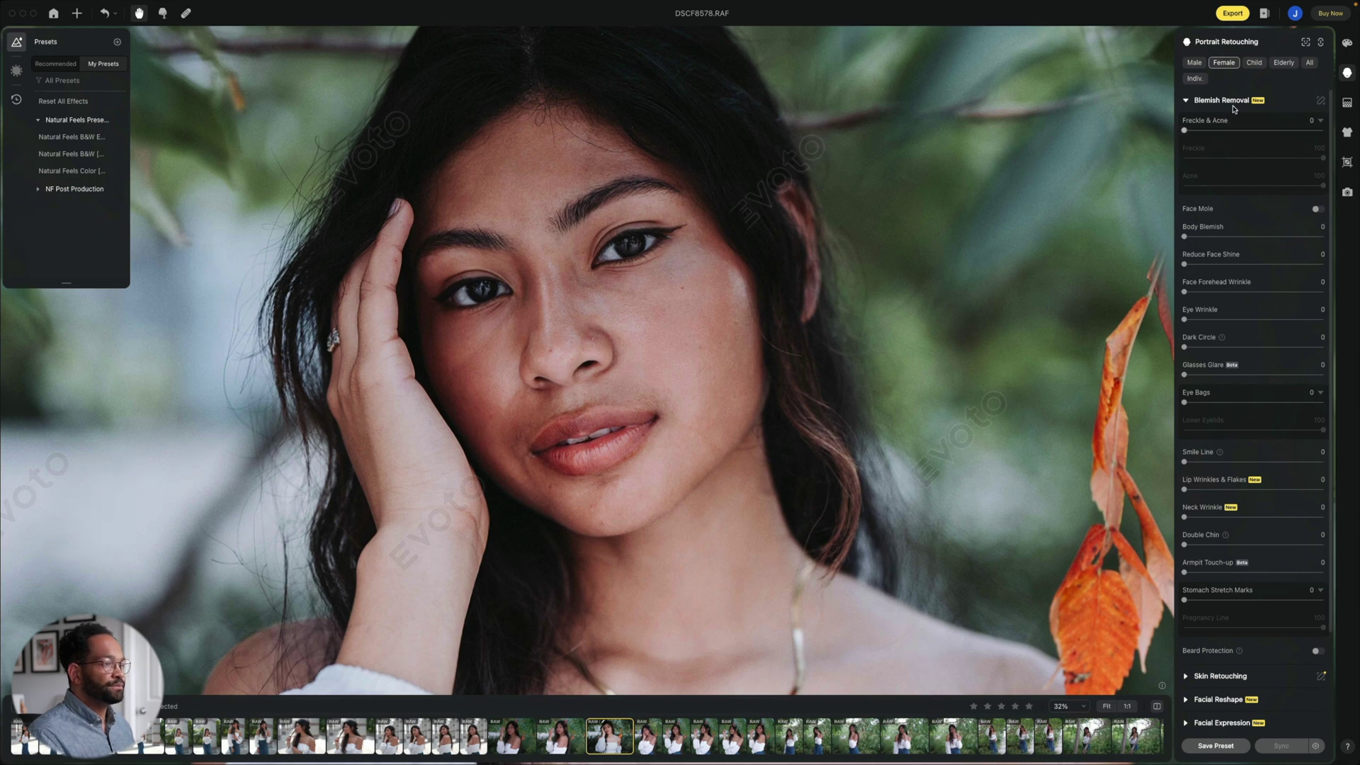
left_click_drag(1185, 131, 1284, 134)
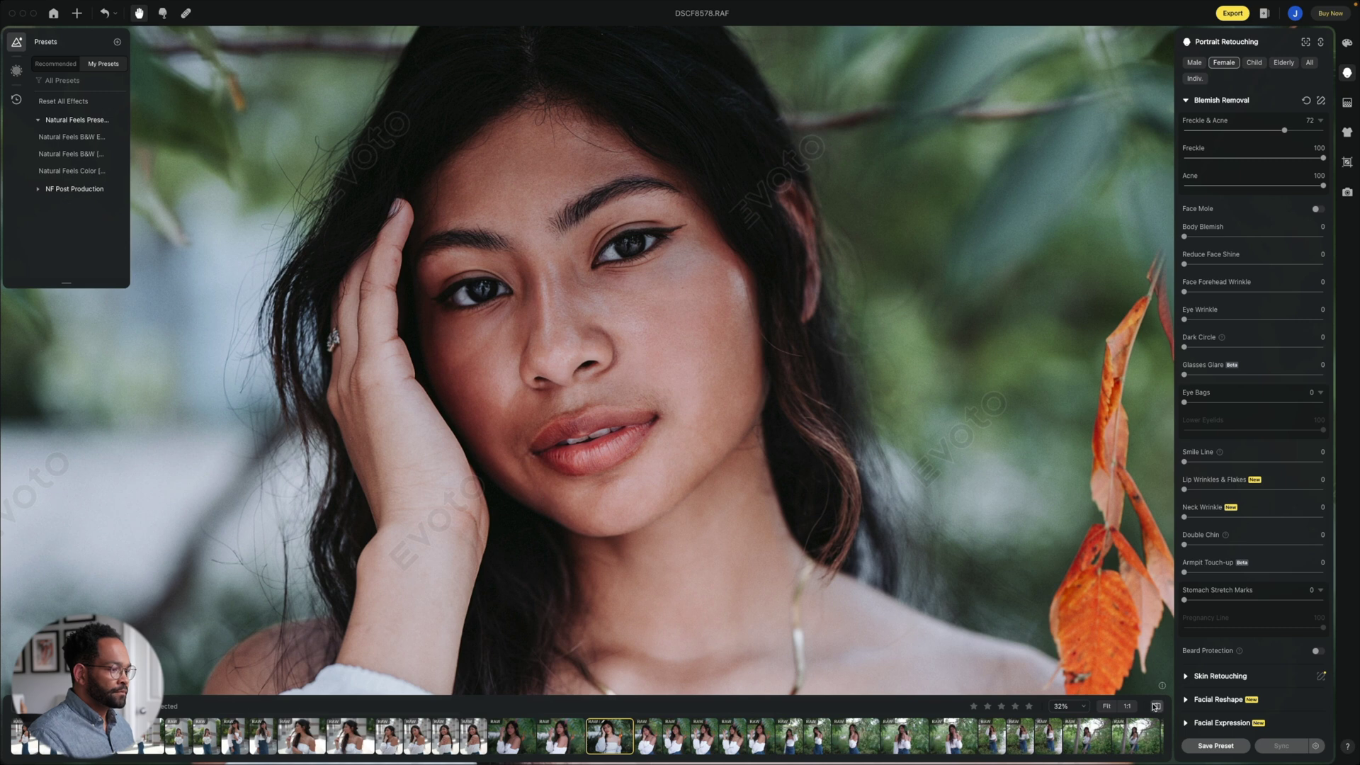
- Compare the edited portrait with the original several times, ending on the edited version
left_click(1157, 707)
left_click(1156, 706)
left_click(1157, 707)
left_click(1156, 707)
left_click(1156, 707)
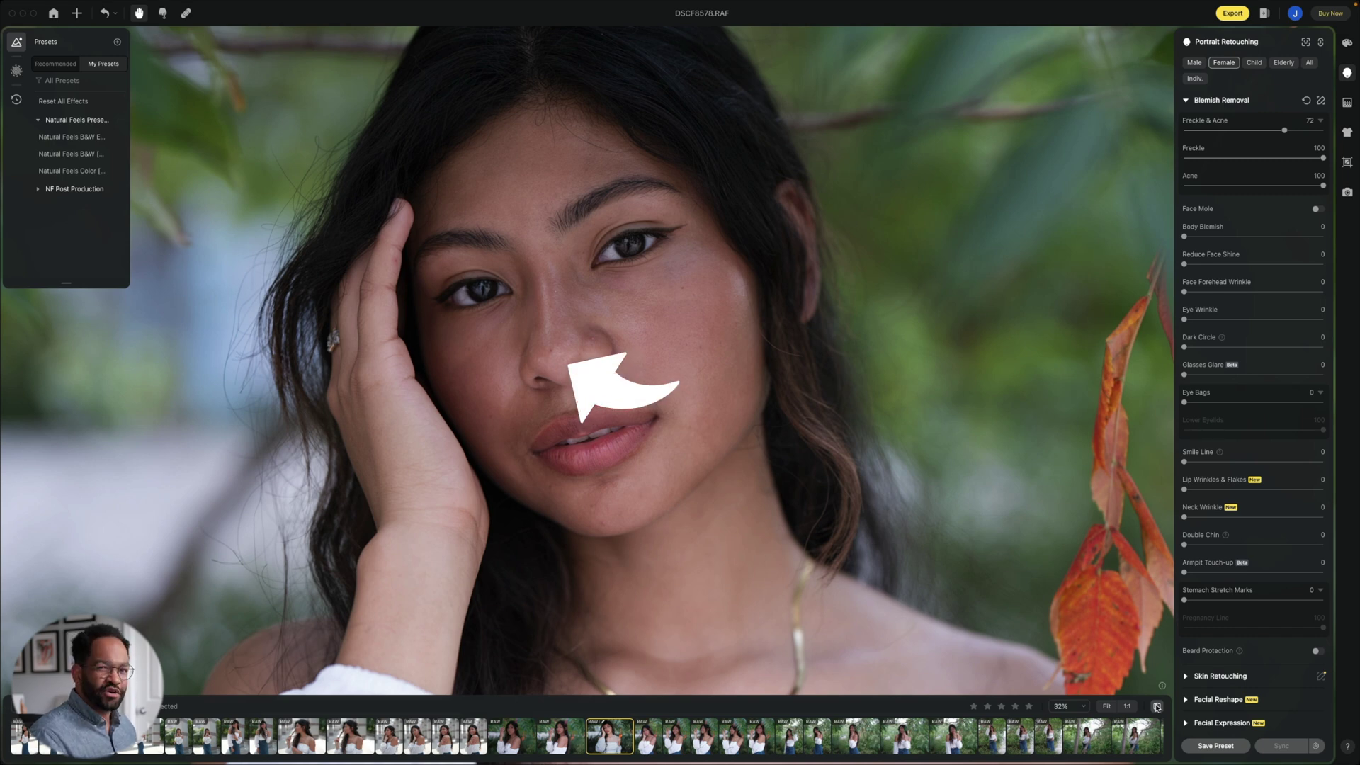
left_click(1156, 706)
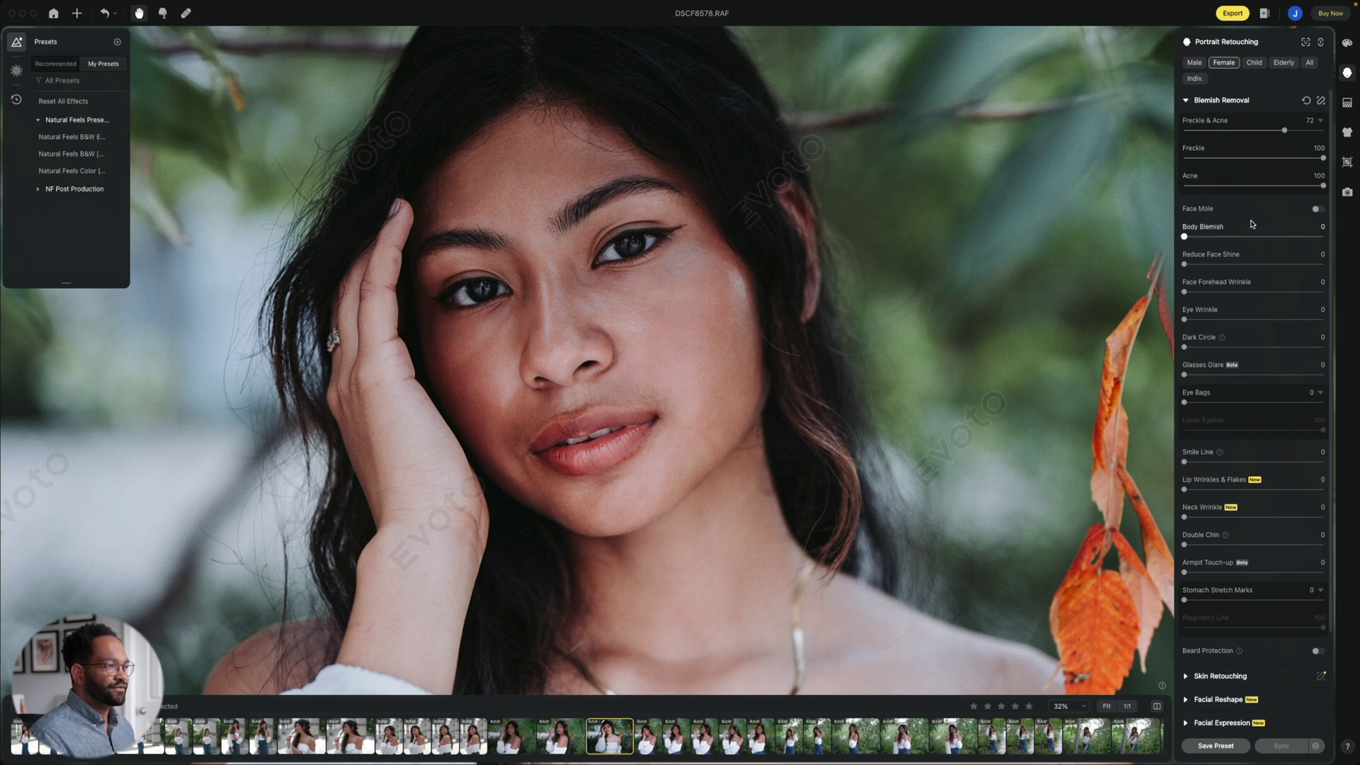
- Set the Dark Circle reduction to 66 and the Eye Wrinkle reduction to 38
scroll(1254, 224, "down", 1)
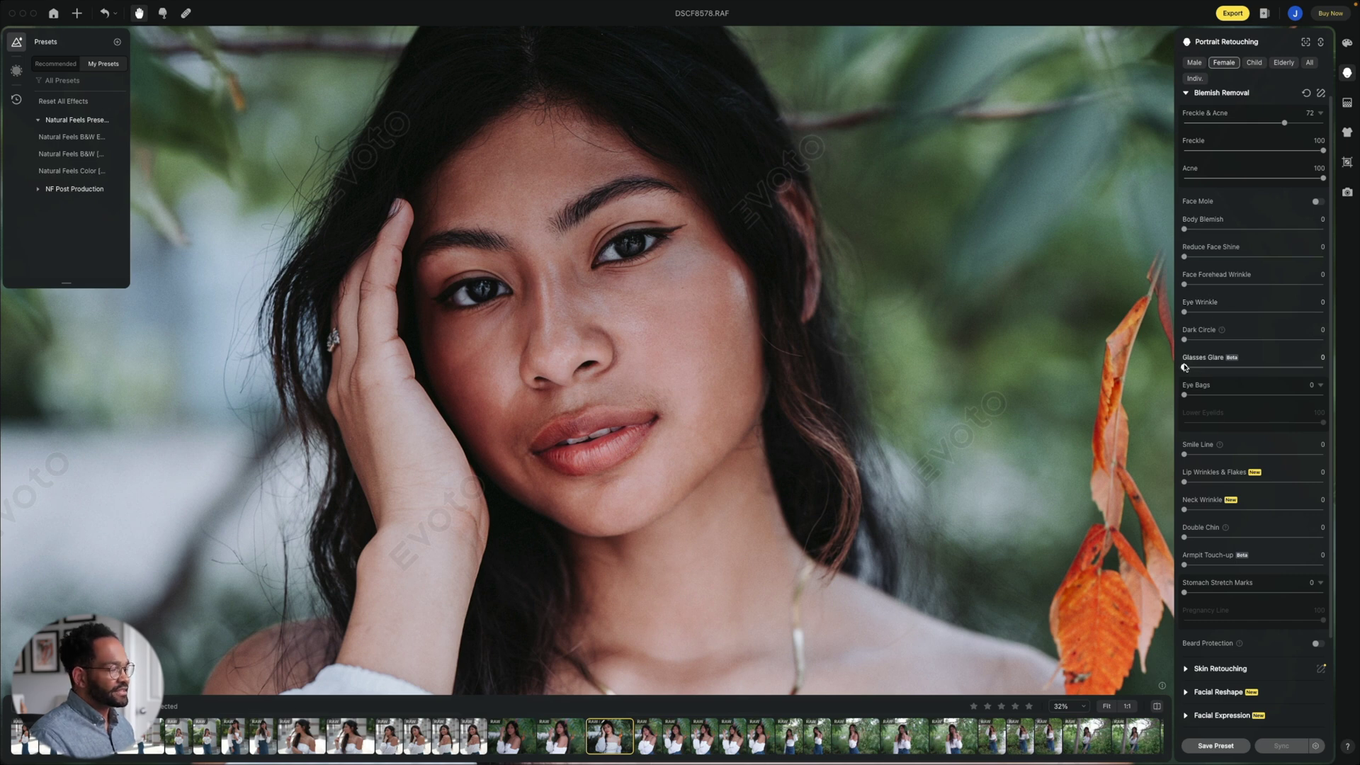
scroll(1215, 255, "down", 2)
left_click_drag(1185, 325, 1279, 327)
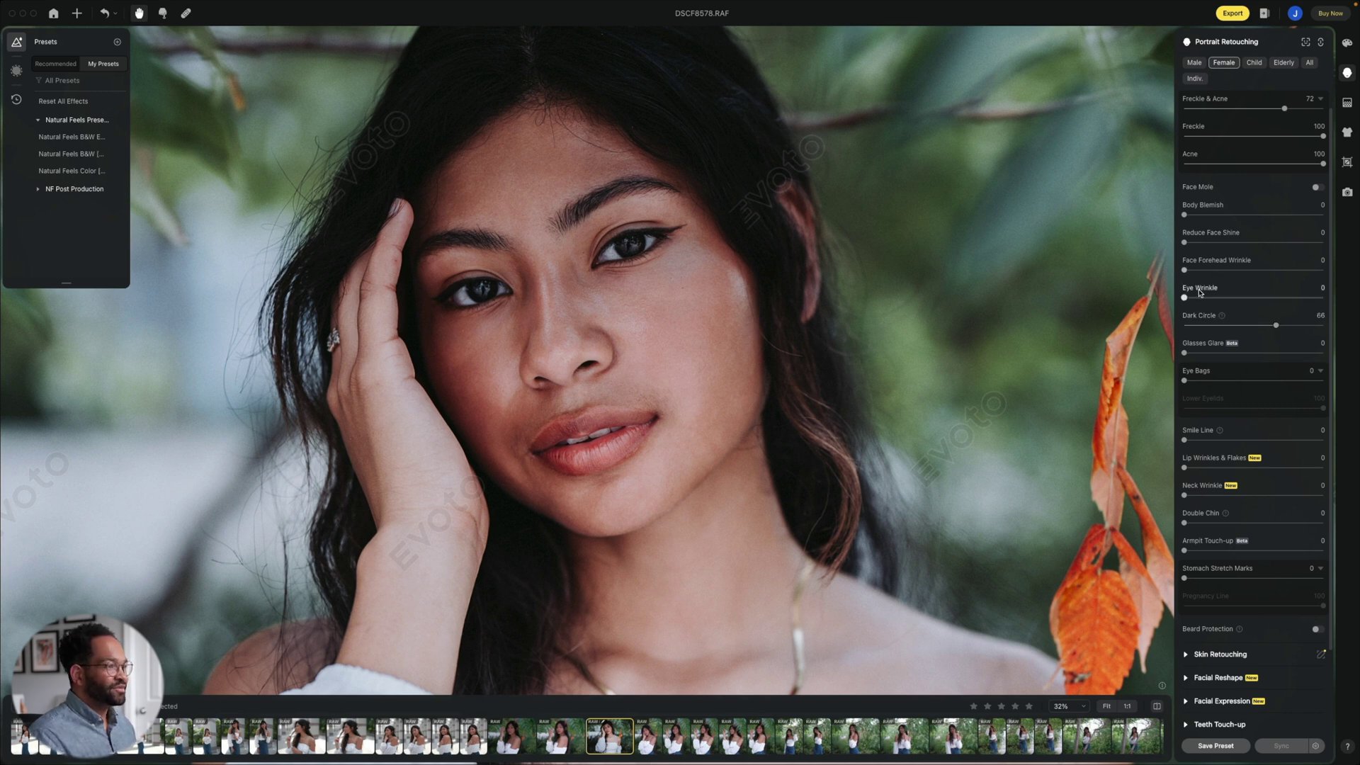
left_click_drag(1185, 297, 1239, 298)
- Set Body Blemish removal to 65 and Eye Bags reduction to 63
left_click_drag(1197, 219, 1275, 220)
scroll(1247, 238, "down", 2)
scroll(1227, 246, "down", 1)
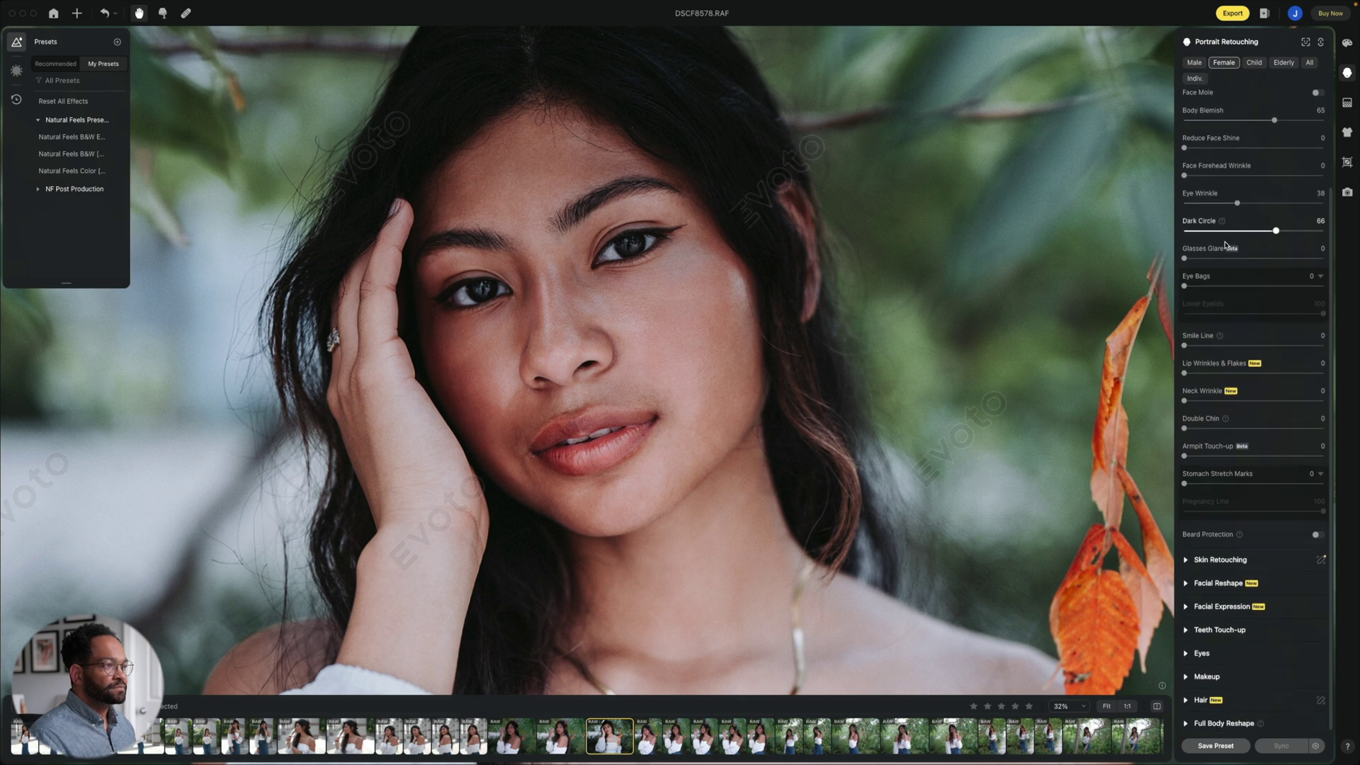
left_click_drag(1194, 287, 1273, 288)
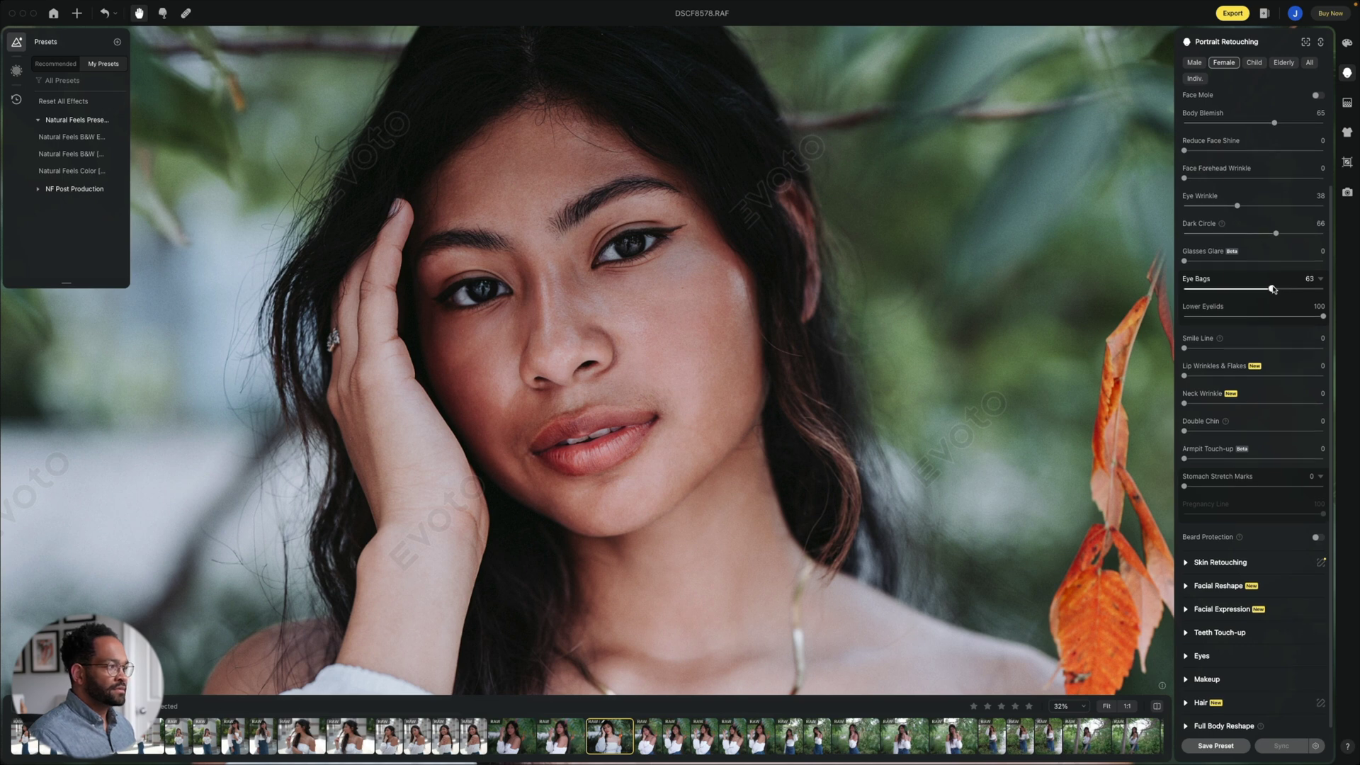
- Set Lip Wrinkles & Flakes to 58 and Armpit Touch-up to 36
scroll(1233, 326, "down", 1)
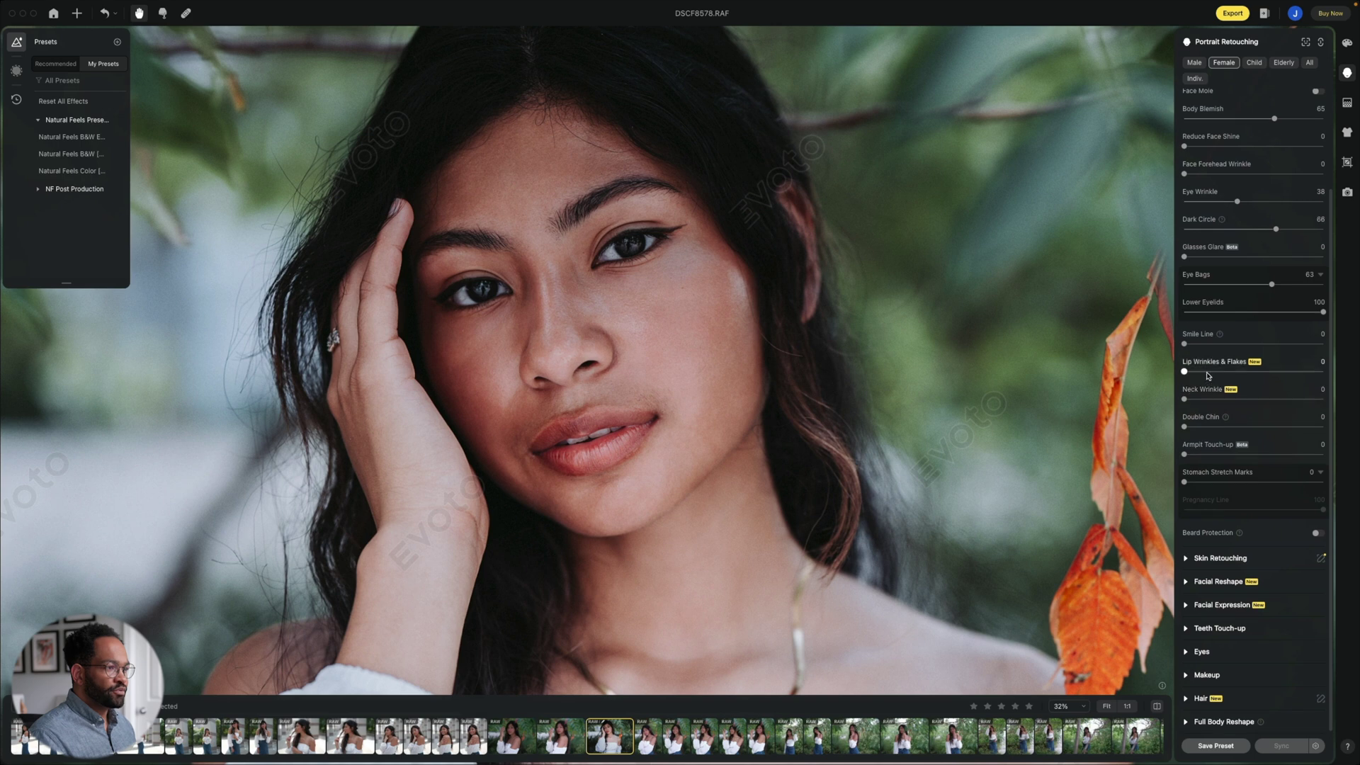
left_click_drag(1186, 372, 1264, 373)
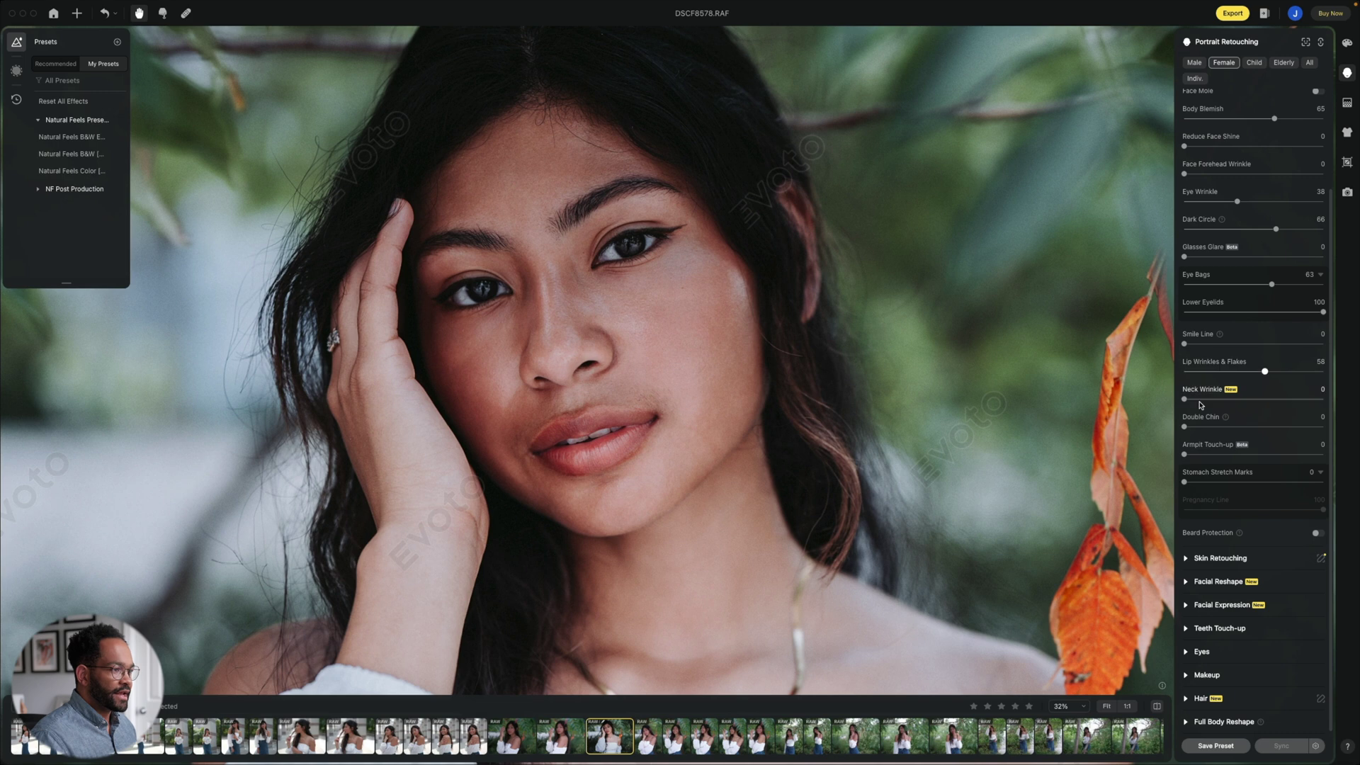
left_click_drag(1185, 454, 1235, 457)
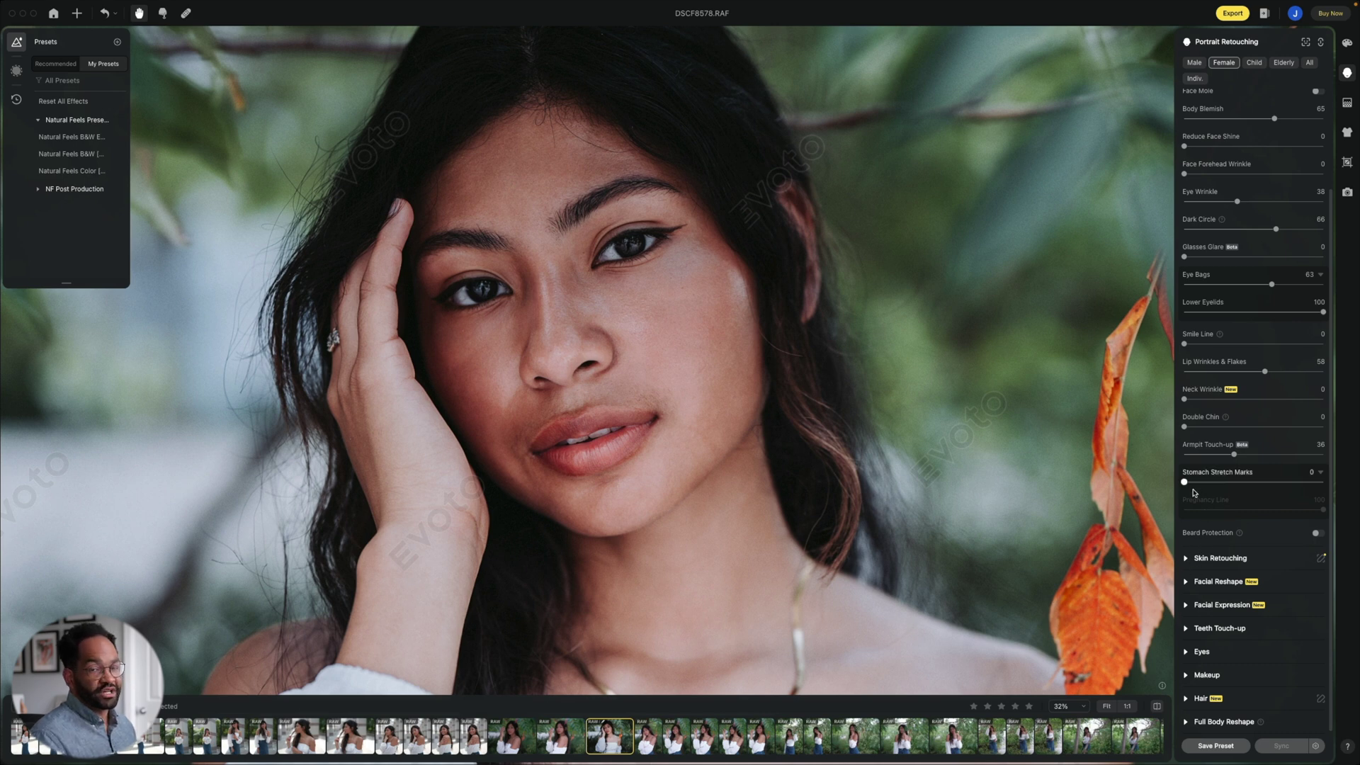
- Set Smooth Face Skin (Dodge & Burn) to 18 and Face Skin Smoothing to 48 in the skin retouching settings
left_click(1188, 558)
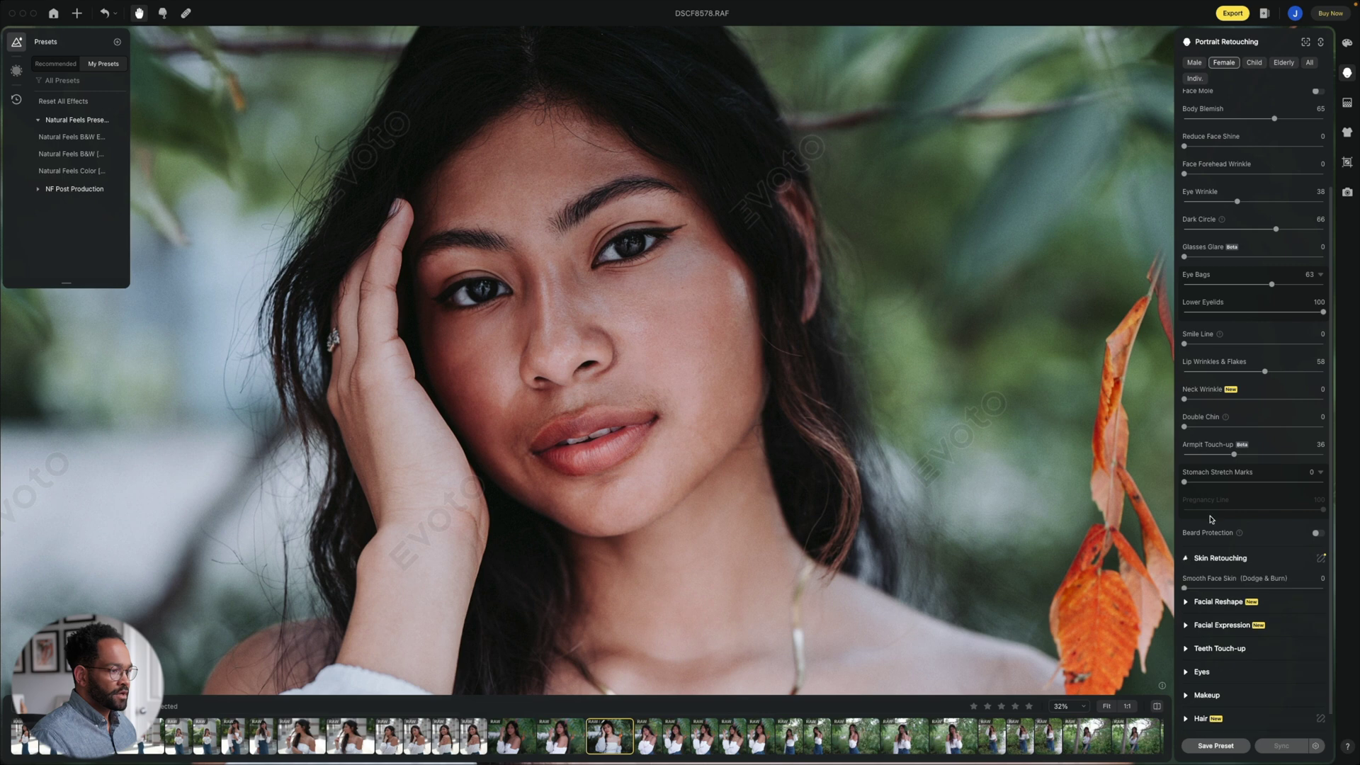
scroll(1220, 474, "down", 5)
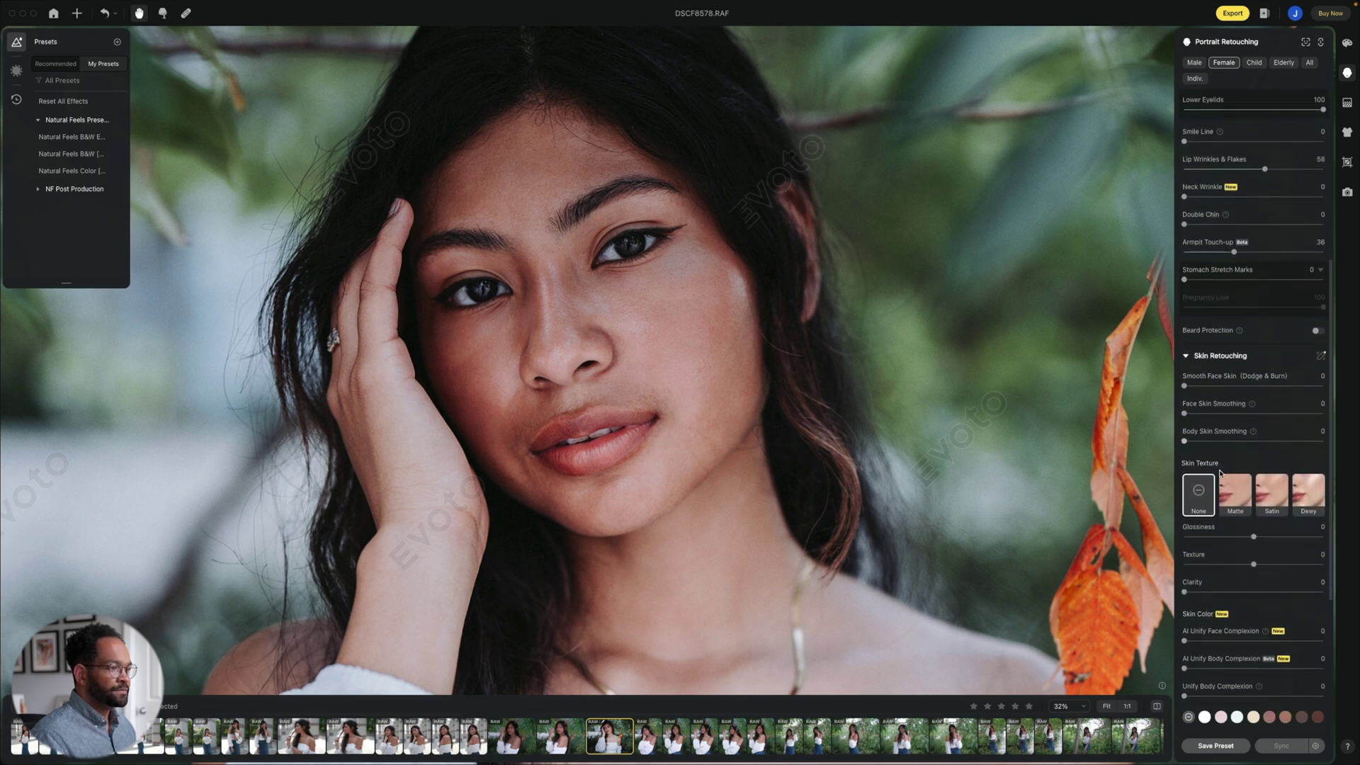
scroll(1220, 473, "down", 1)
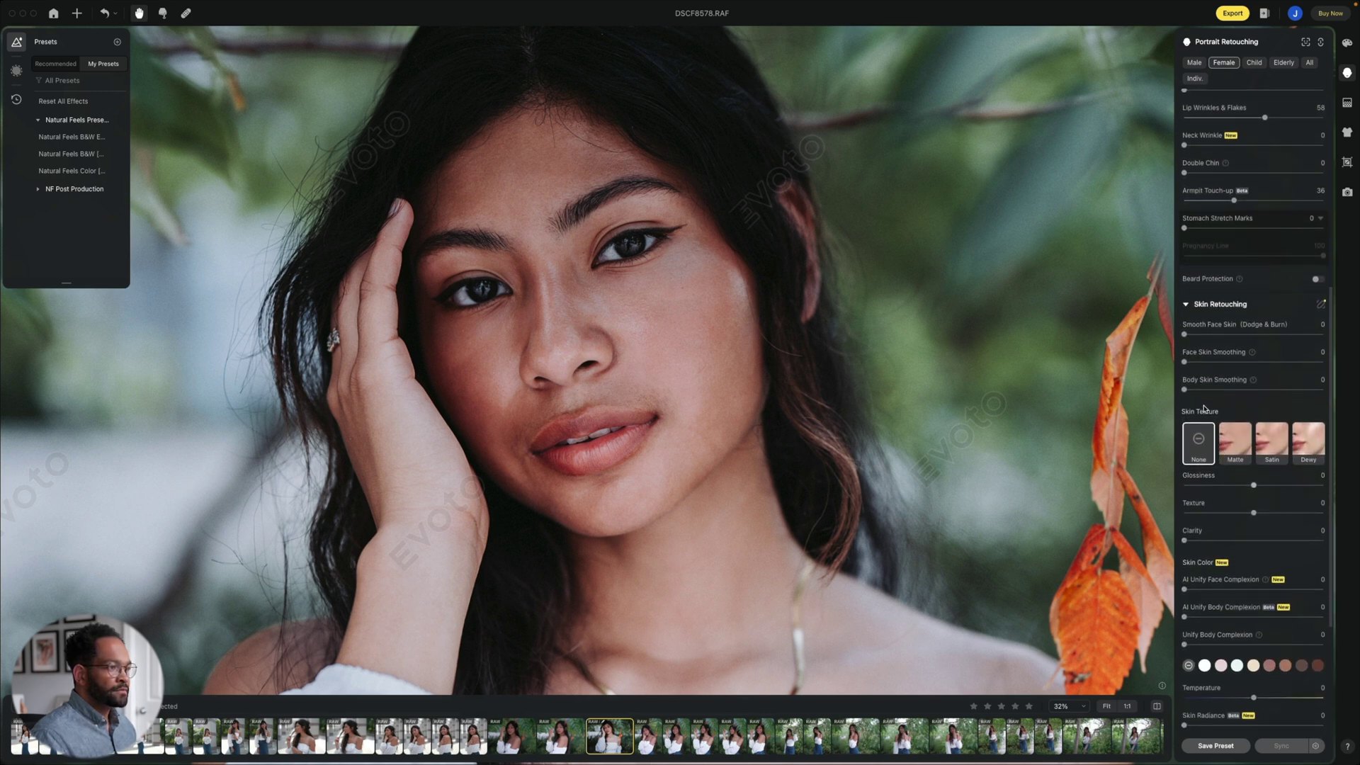
mouse_move(1184, 334)
left_mouse_down()
mouse_move(1235, 337)
mouse_move(1209, 339)
mouse_move(1253, 364)
left_mouse_up()
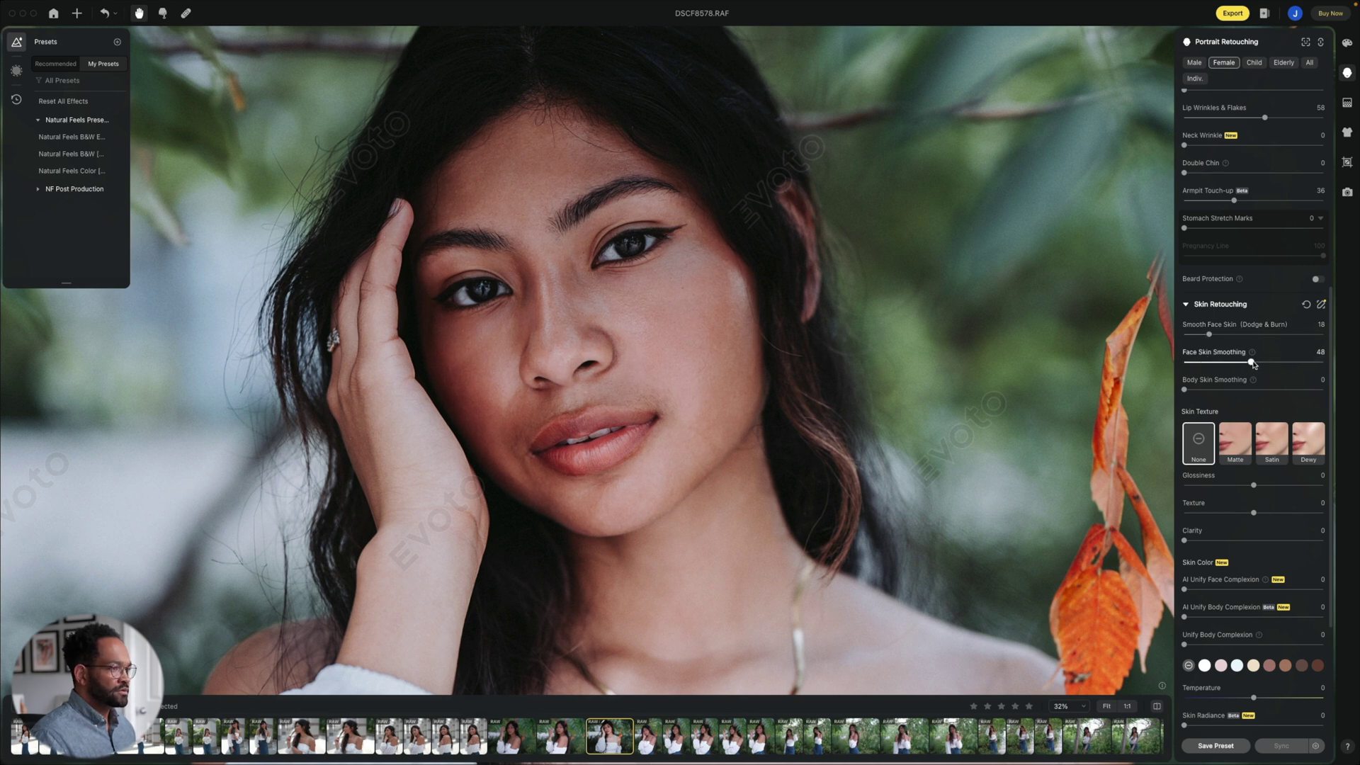
- Reduce Face Skin Smoothing to 31 and set Body Skin Smoothing to 41
scroll(1250, 365, "up", 1)
left_click_drag(1187, 396, 1274, 395)
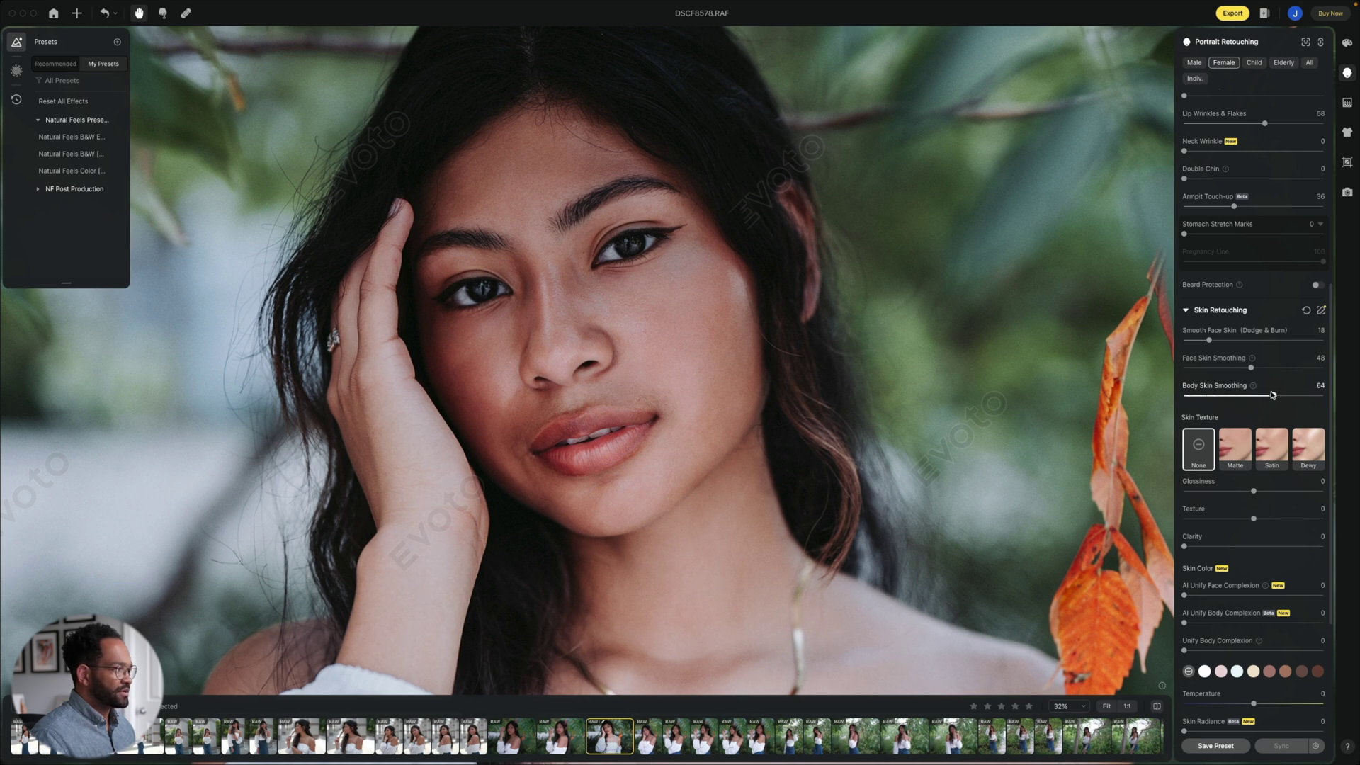
left_click_drag(1232, 368, 1251, 396)
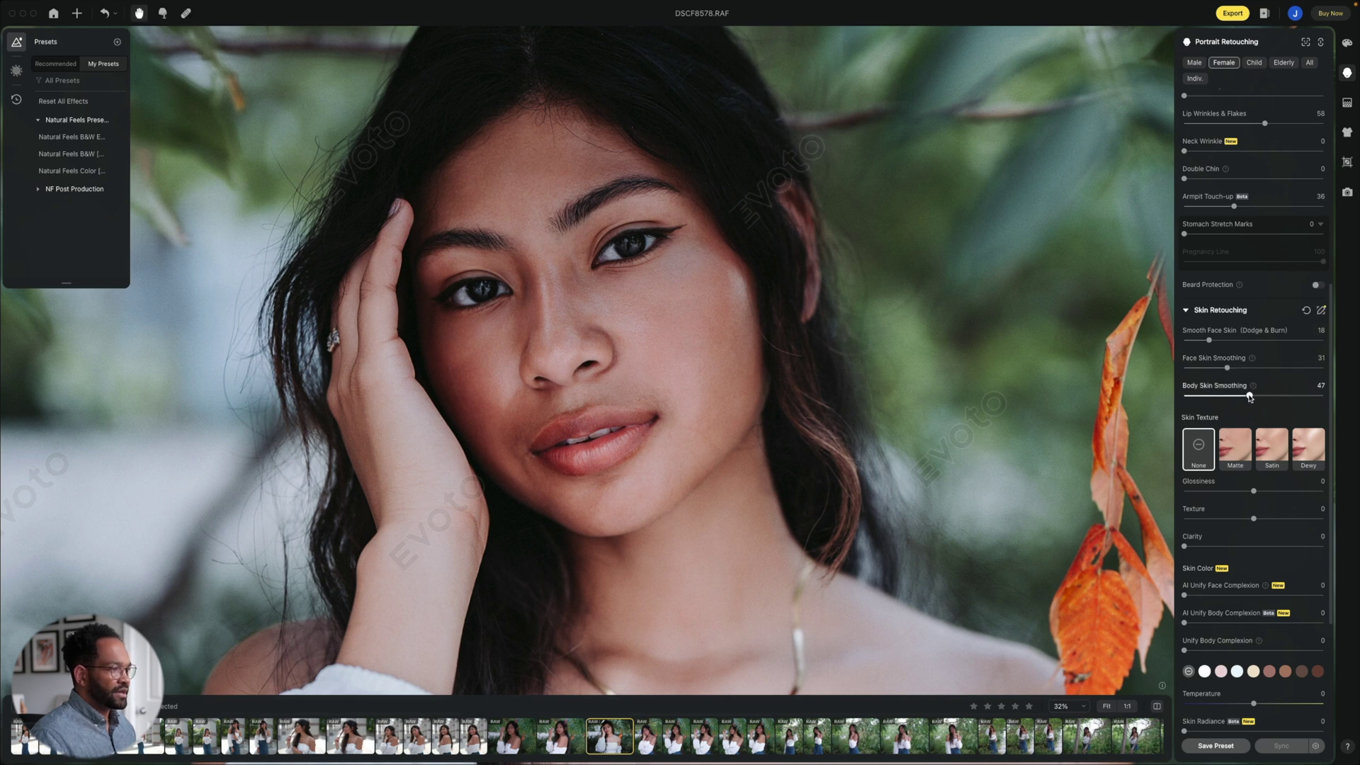
- Set Teeth Whitening to 53 in the teeth touch-up settings
scroll(1204, 382, "down", 3)
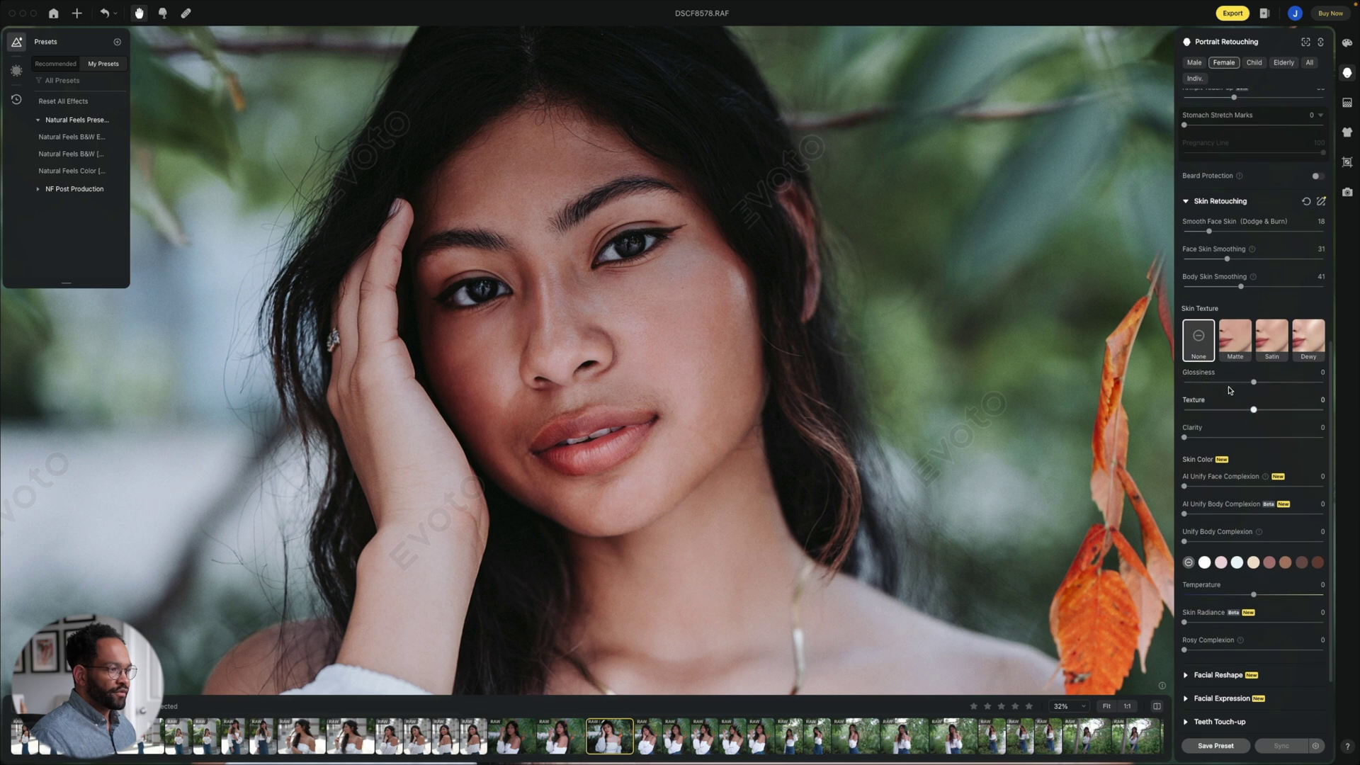
scroll(1205, 396, "down", 2)
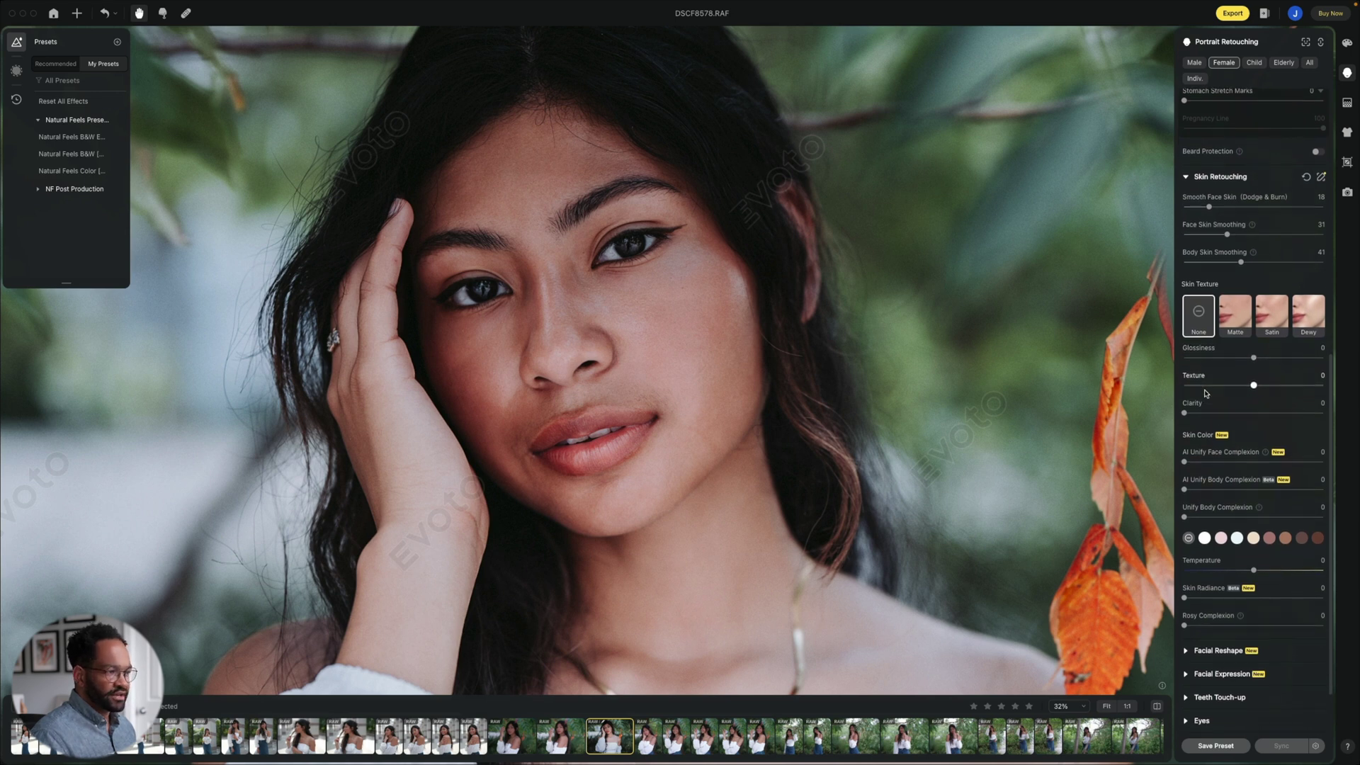
scroll(1203, 394, "down", 1)
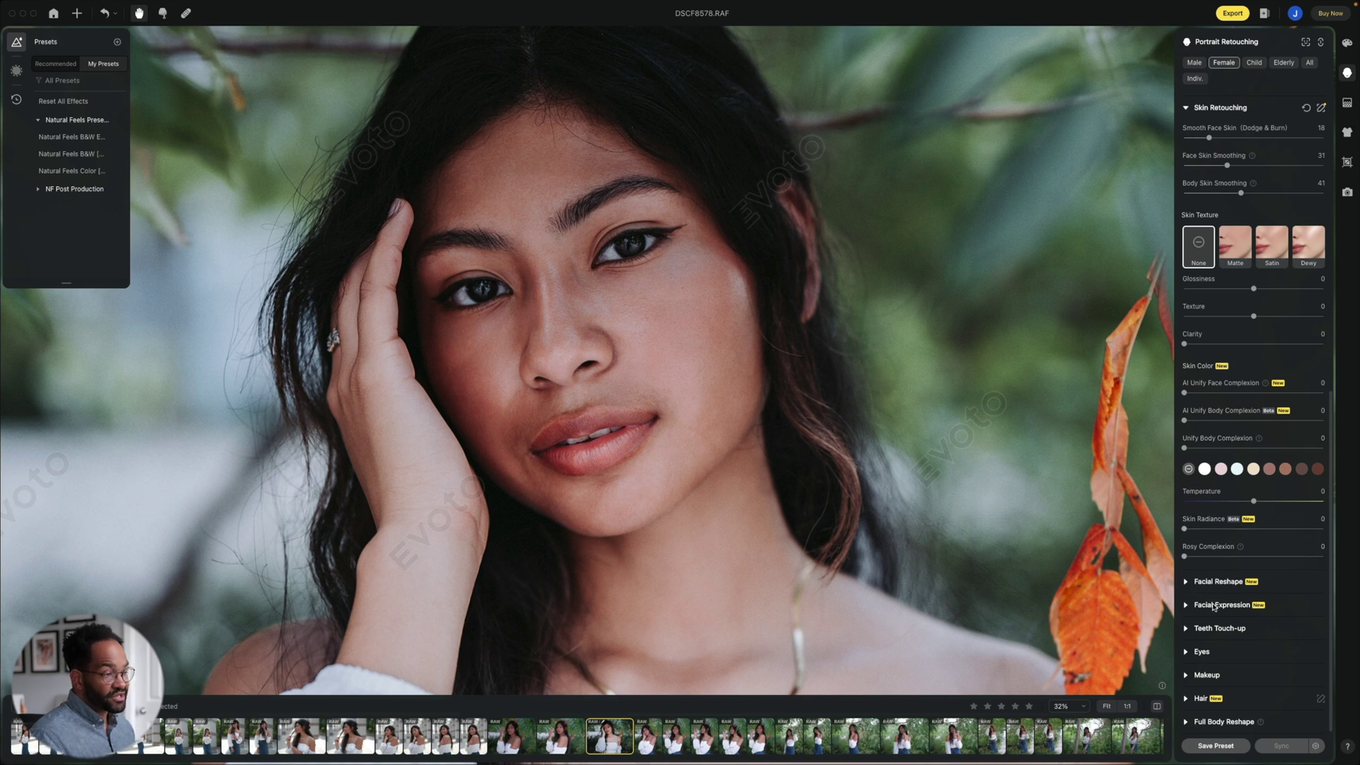
left_click(1189, 631)
scroll(1197, 609, "down", 2)
left_click(1198, 575)
left_click_drag(1209, 579, 1262, 579)
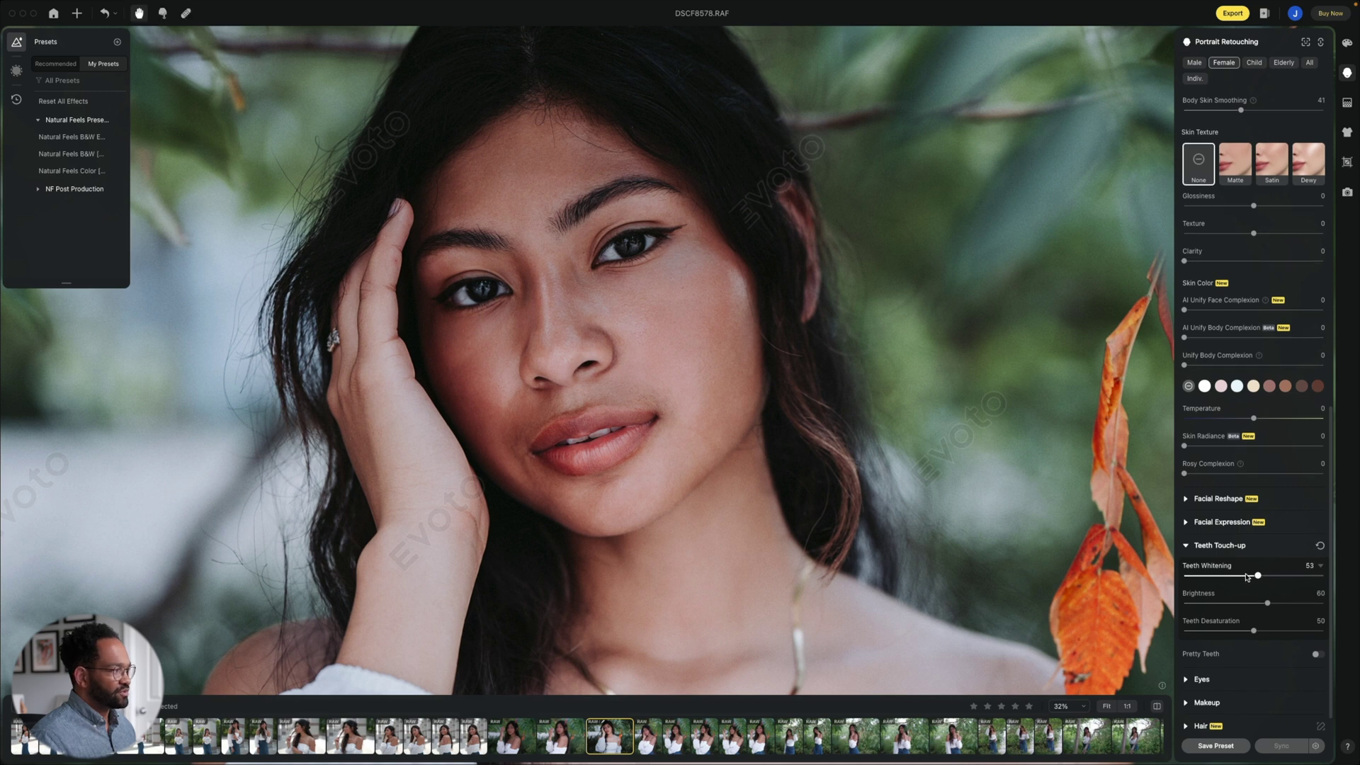
- Set Removing Red Veins to 55 in the eye retouching settings
scroll(1240, 574, "down", 1)
scroll(1226, 571, "down", 1)
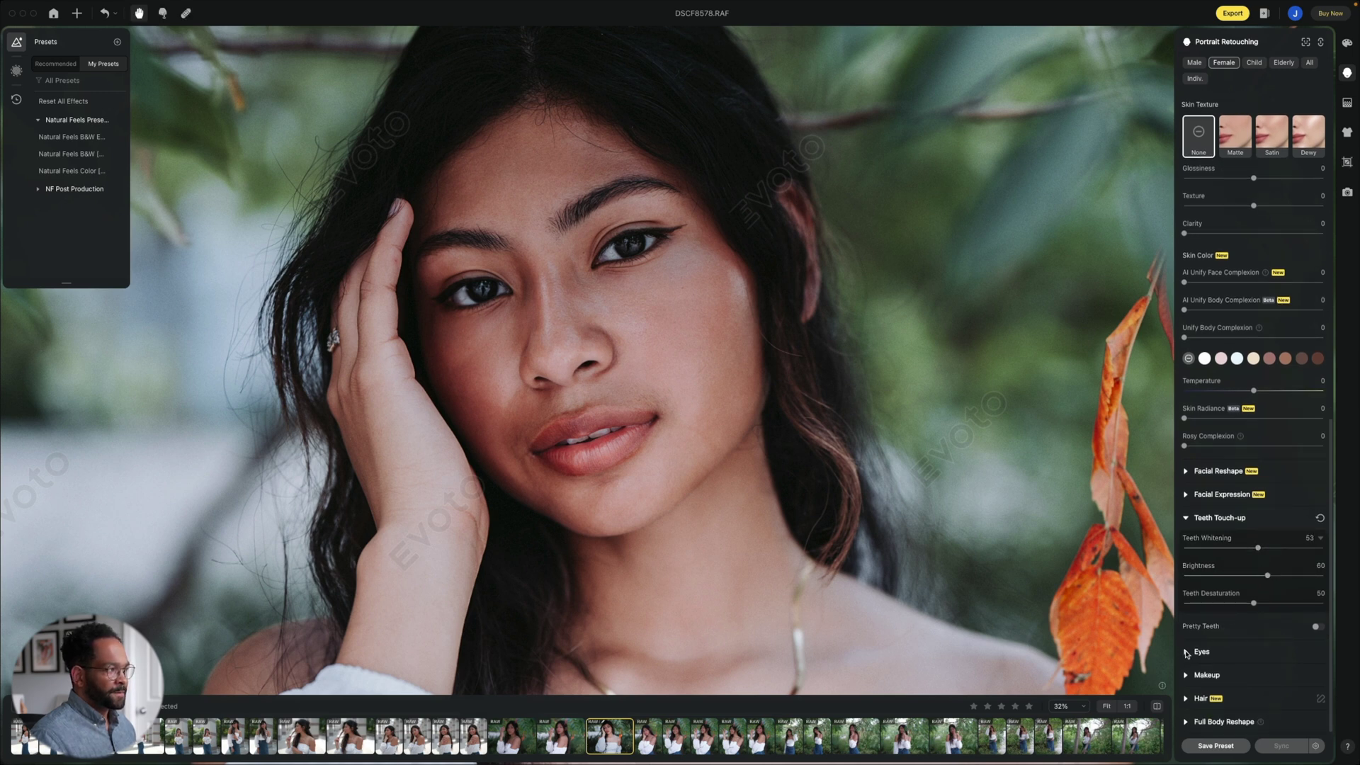
left_click(1188, 652)
scroll(1239, 608, "down", 5)
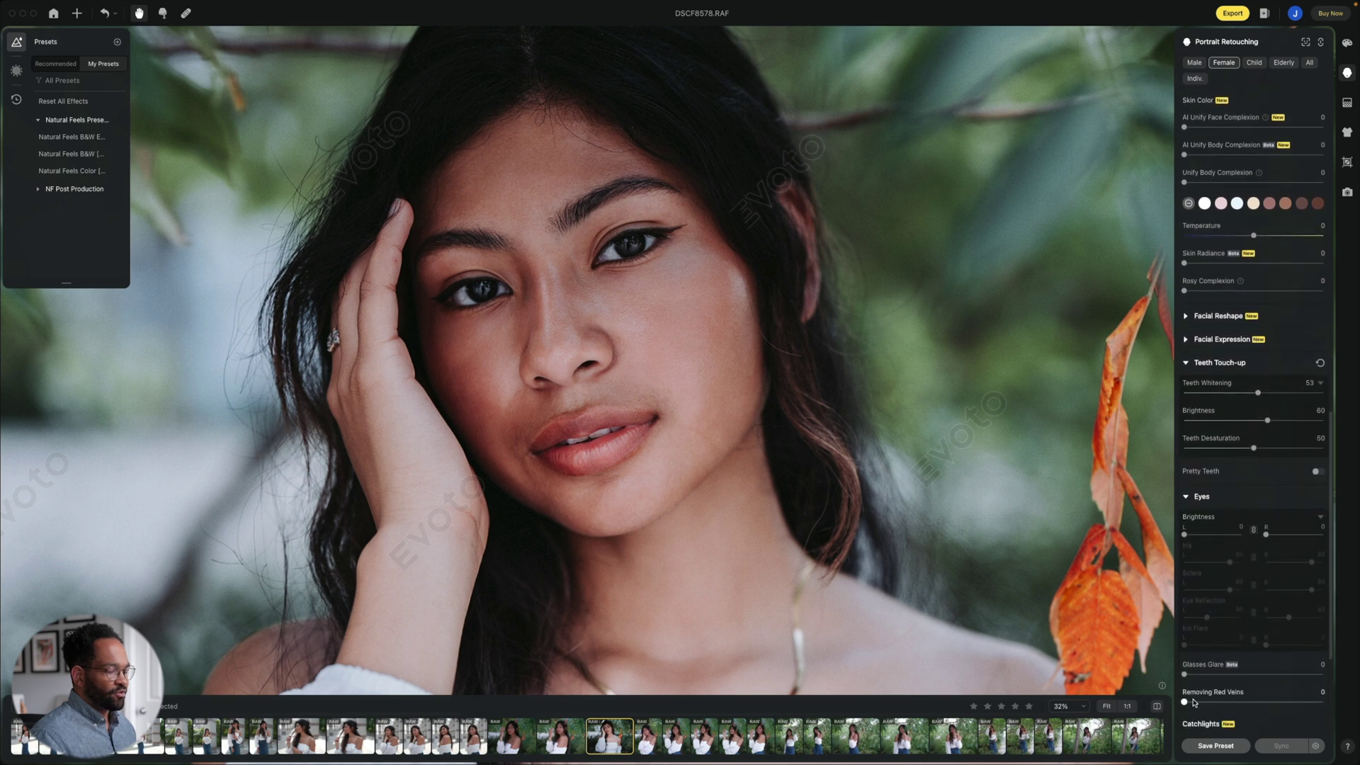
left_click_drag(1192, 705, 1262, 703)
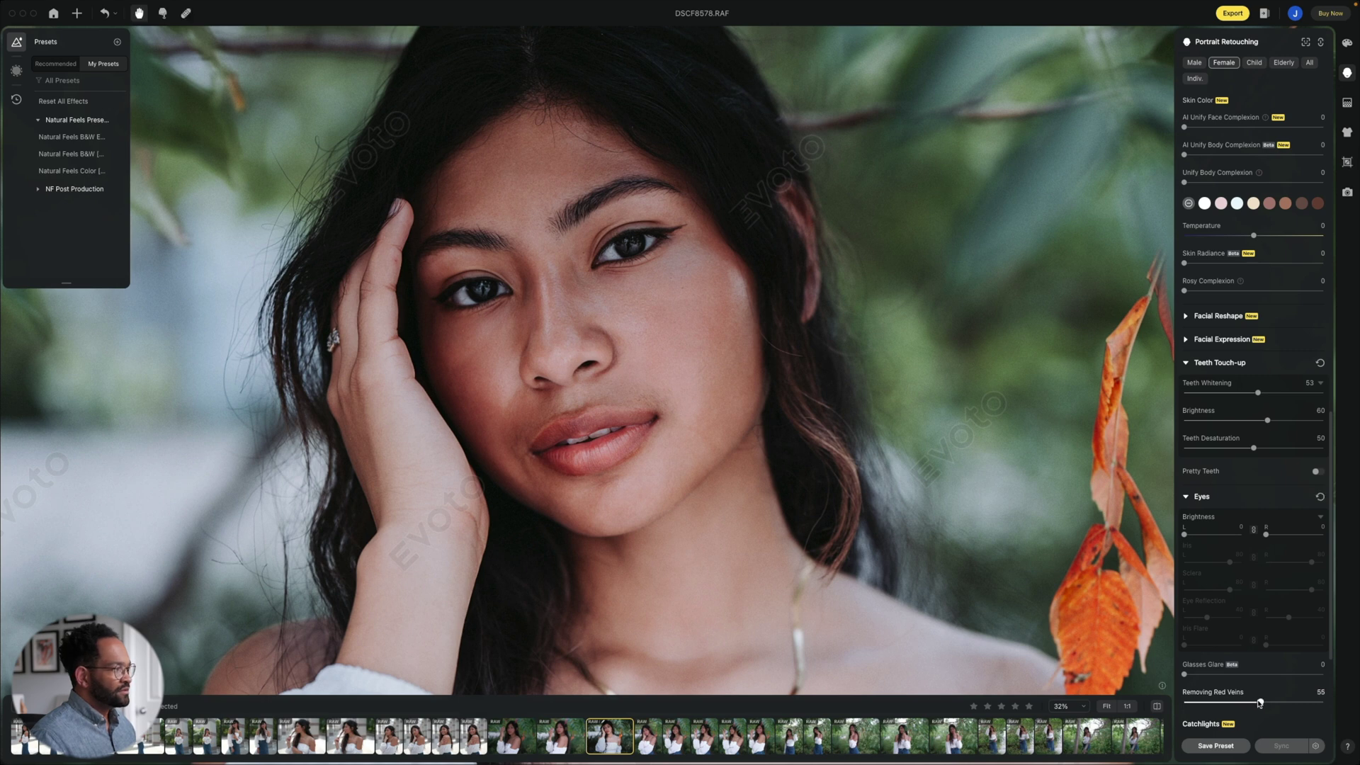
- Try the Youthful and Vintage makeup suites on the woman's face
left_click(1211, 723)
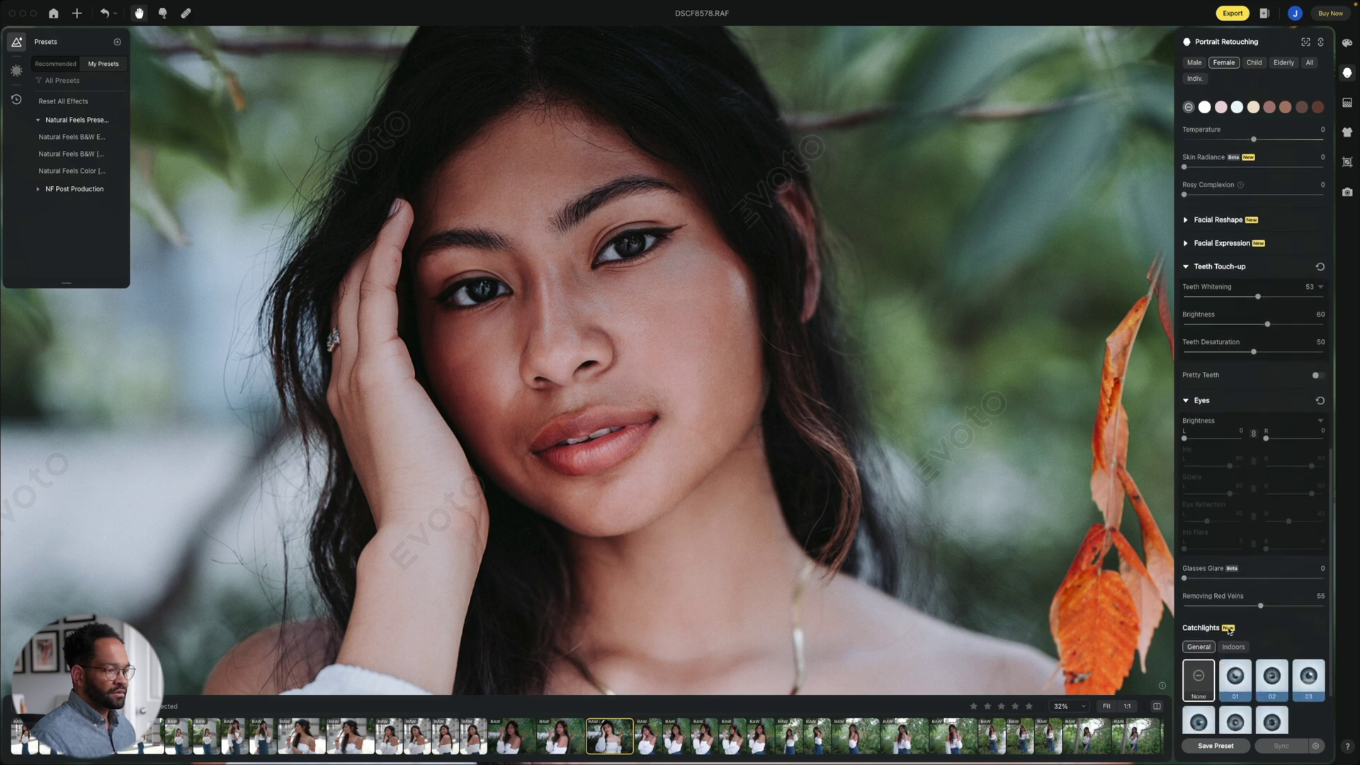
scroll(1236, 630, "down", 3)
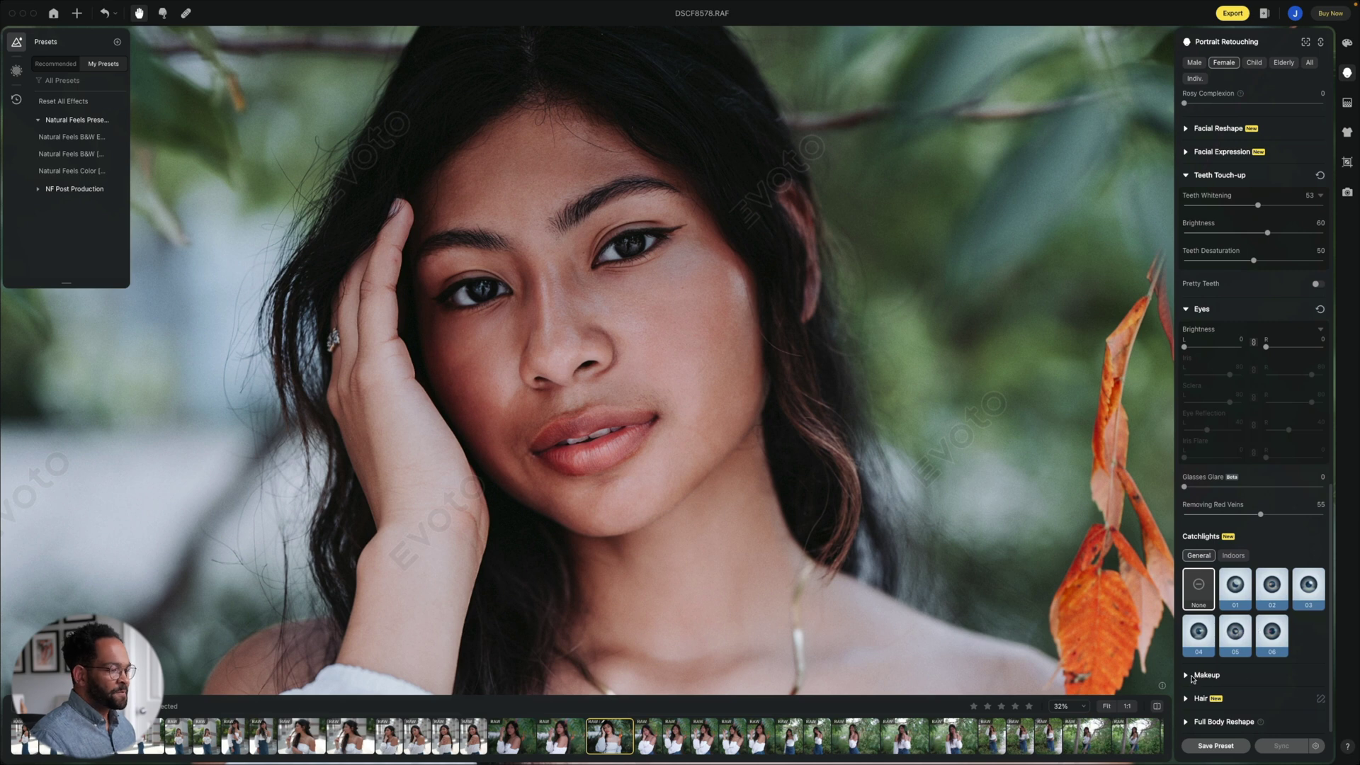
left_click(1187, 676)
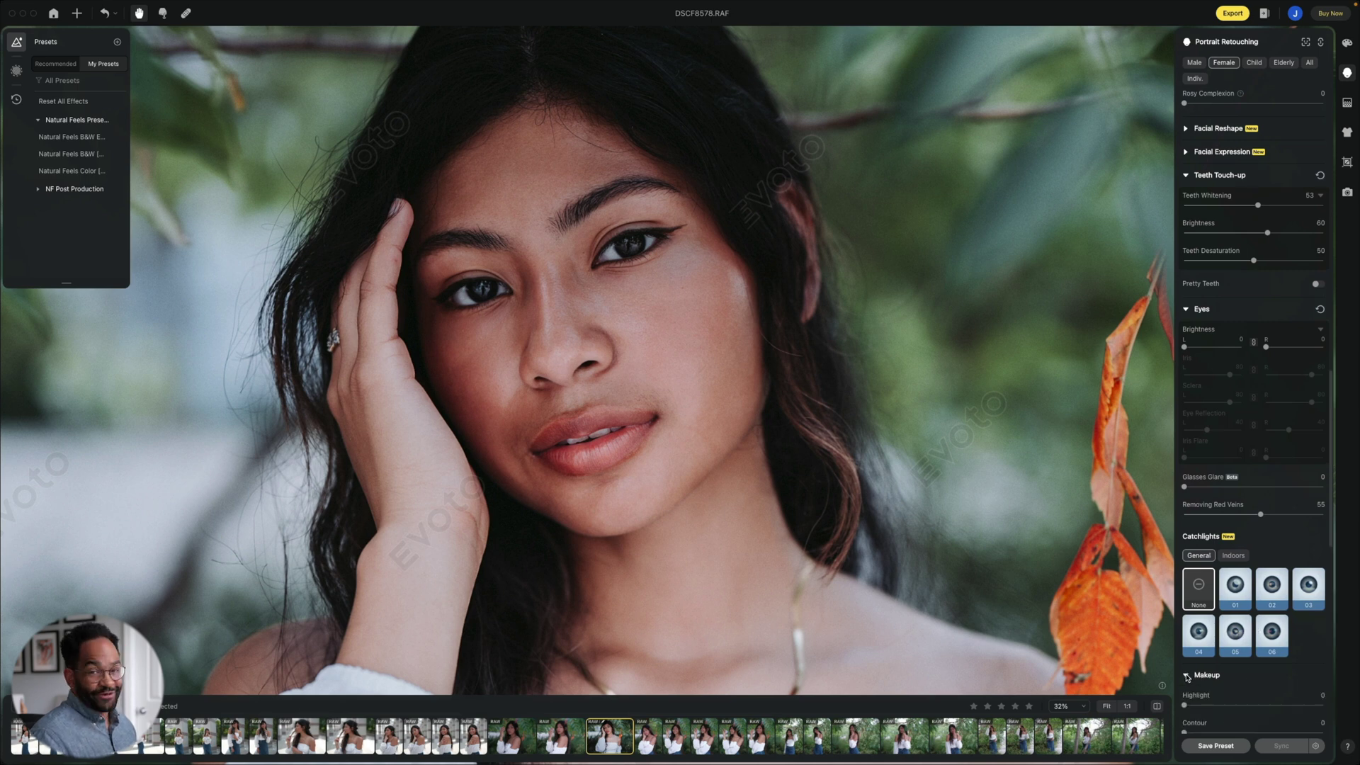
scroll(1190, 673, "down", 18)
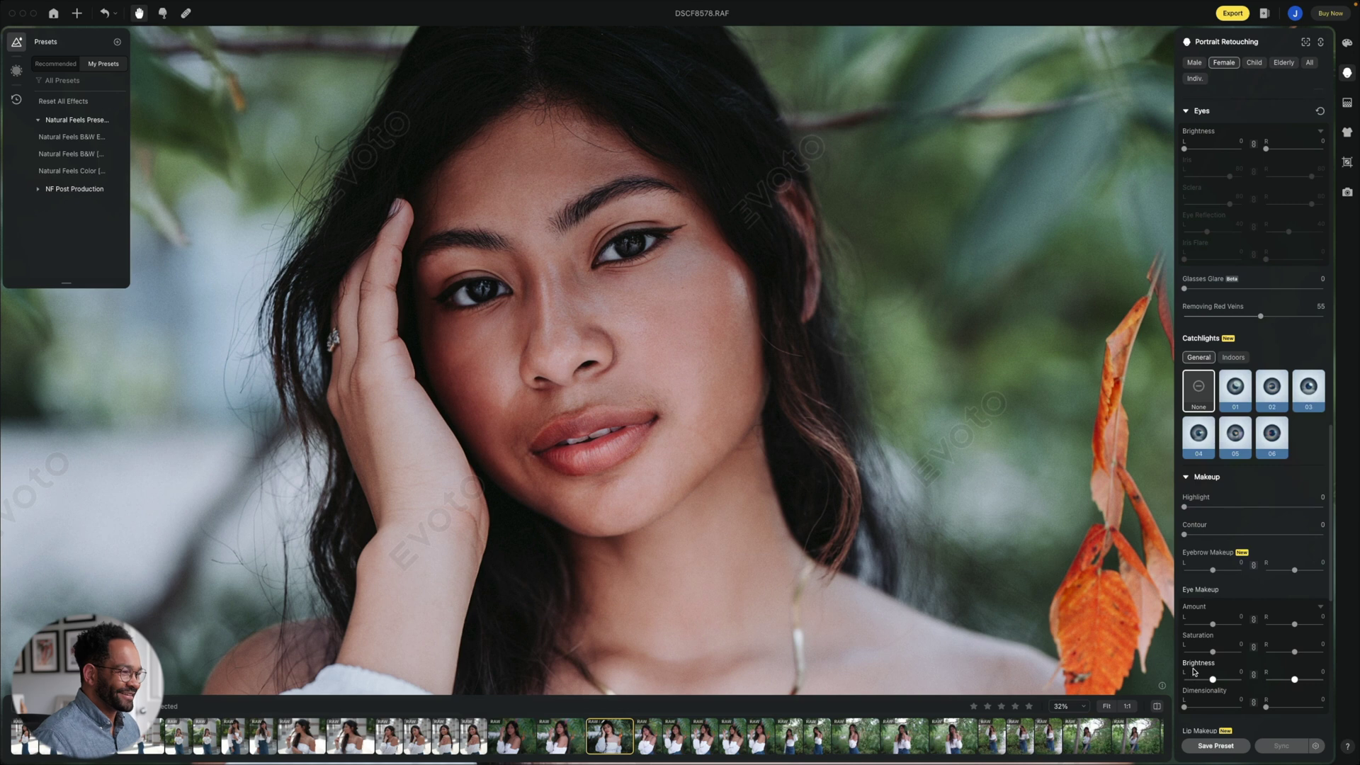
scroll(1200, 650, "down", 3)
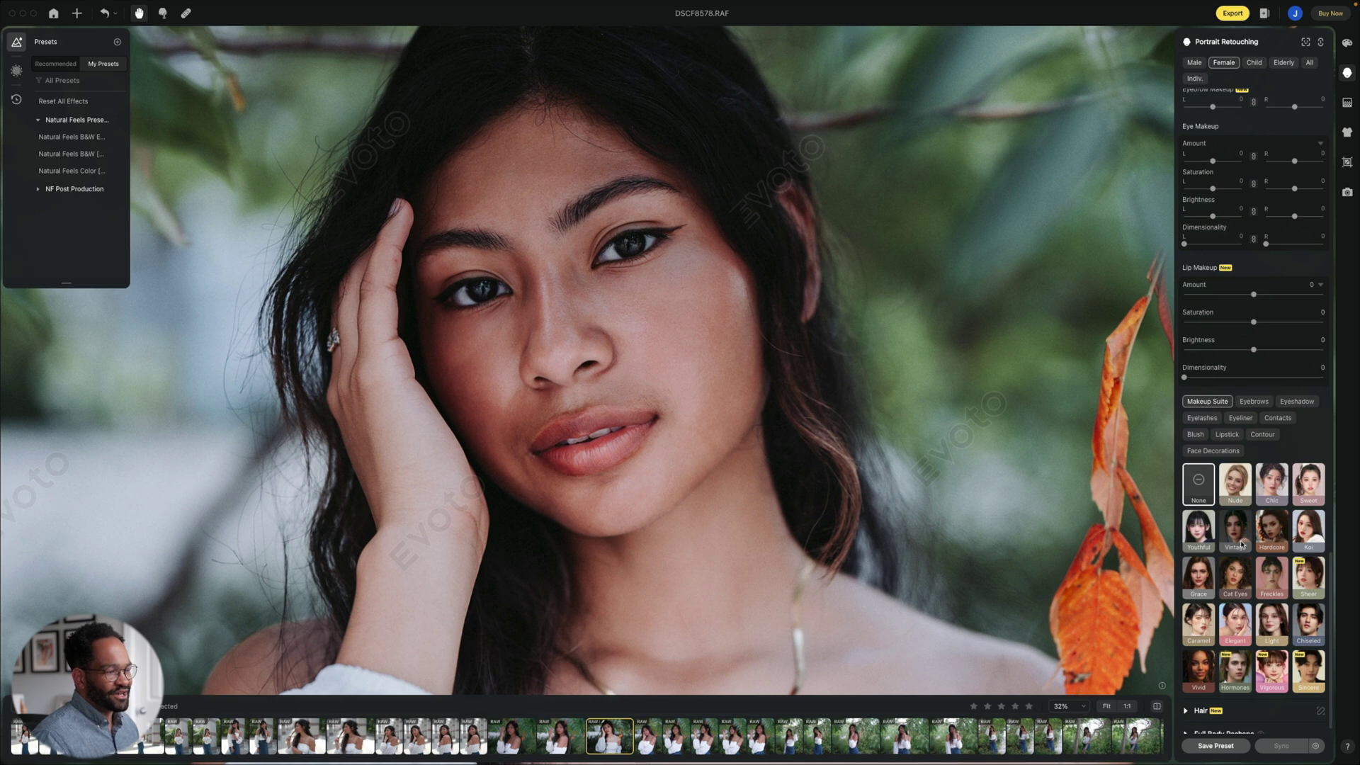
left_click(1203, 537)
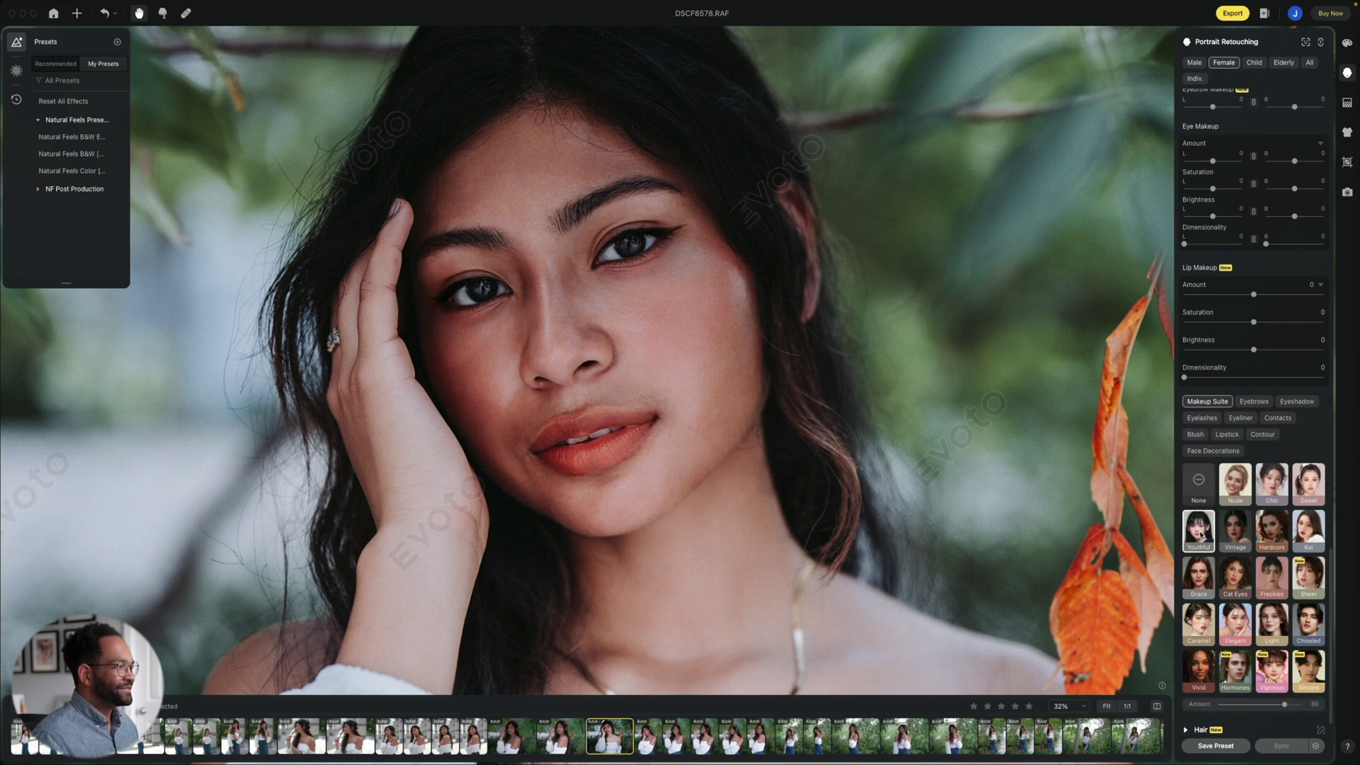
left_click(1234, 534)
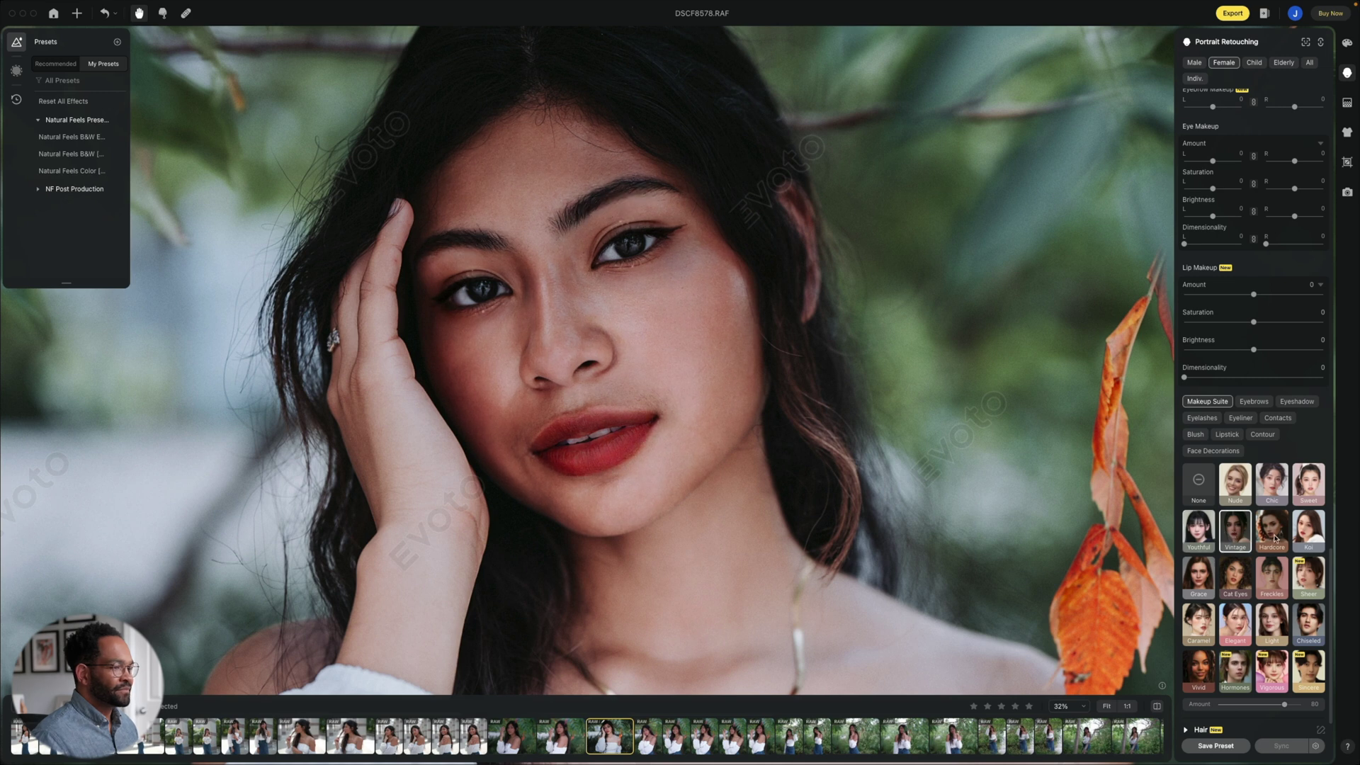
- Try further makeup suites on the face, including Elegant, Chic, Hardcore and Vivid
left_click(1302, 535)
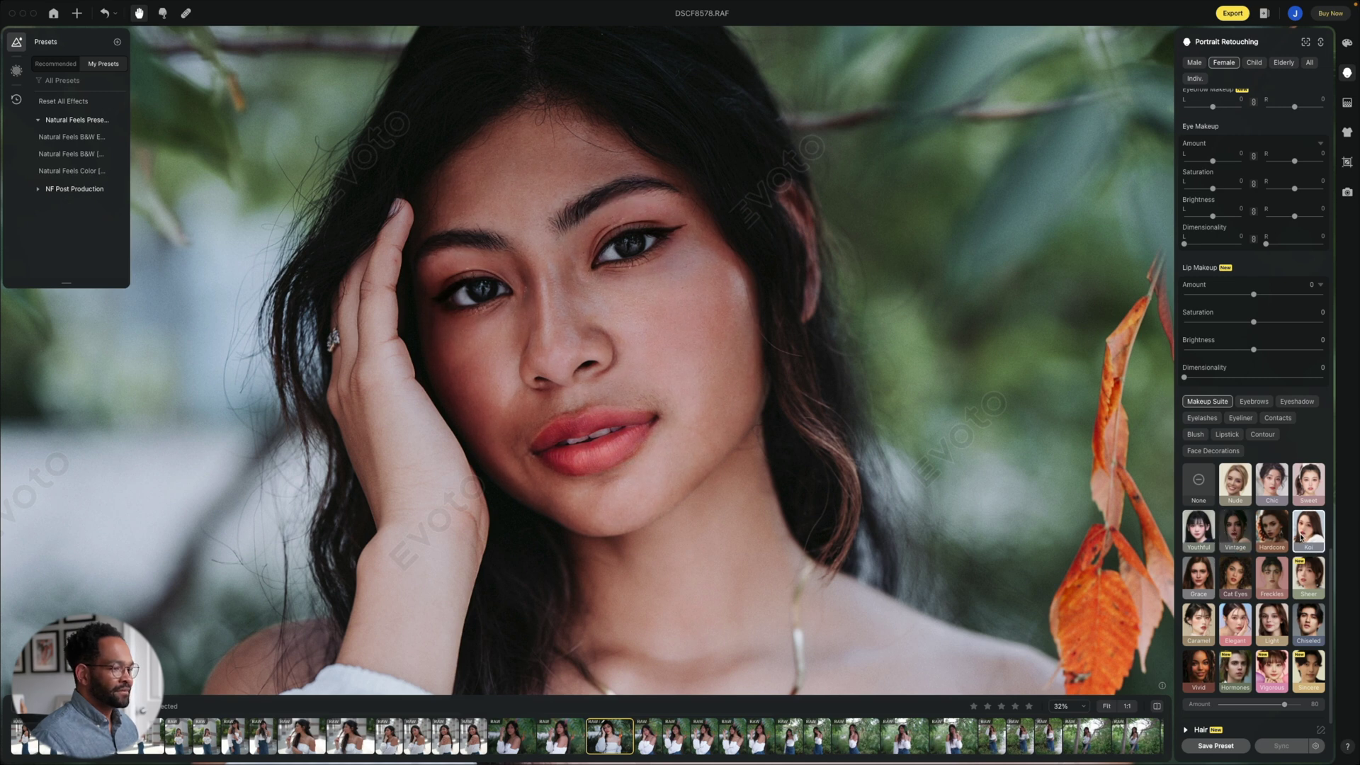
left_click(1280, 623)
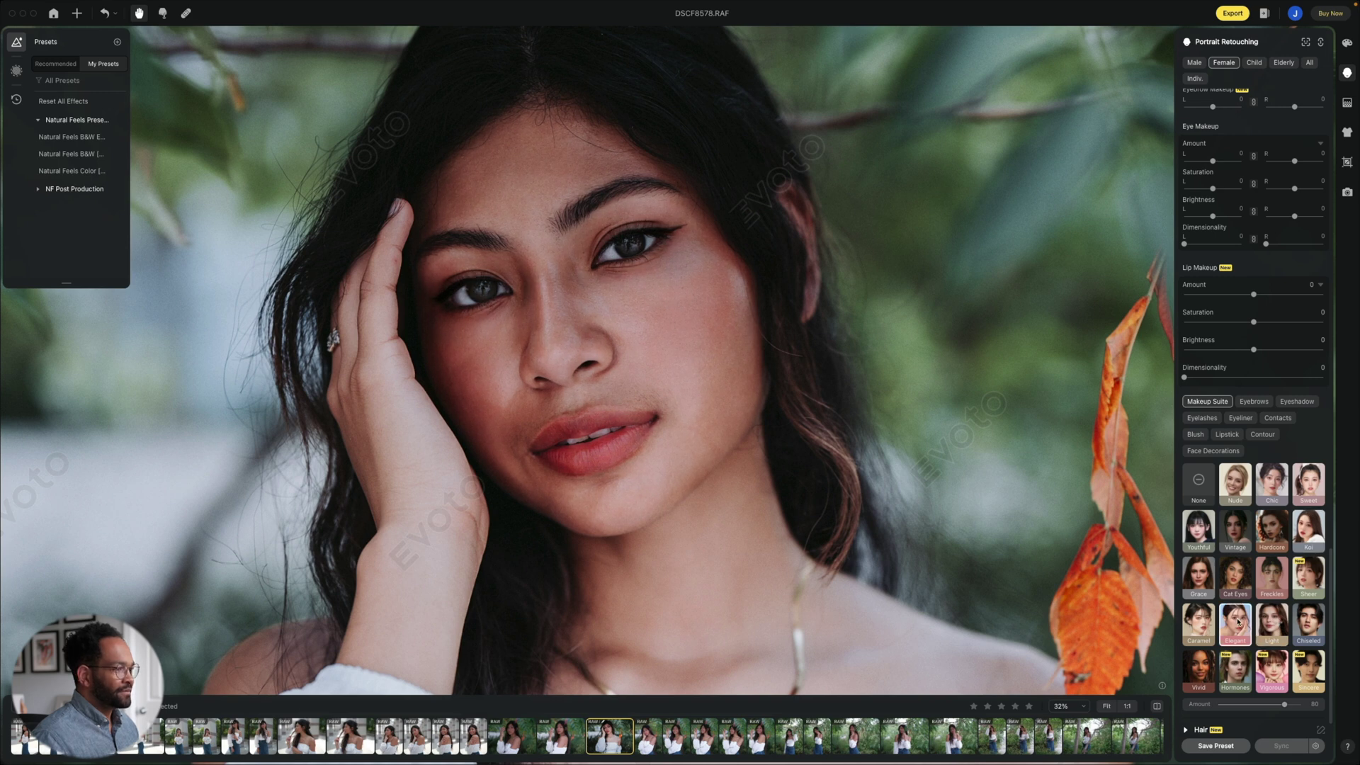
left_click(1269, 487)
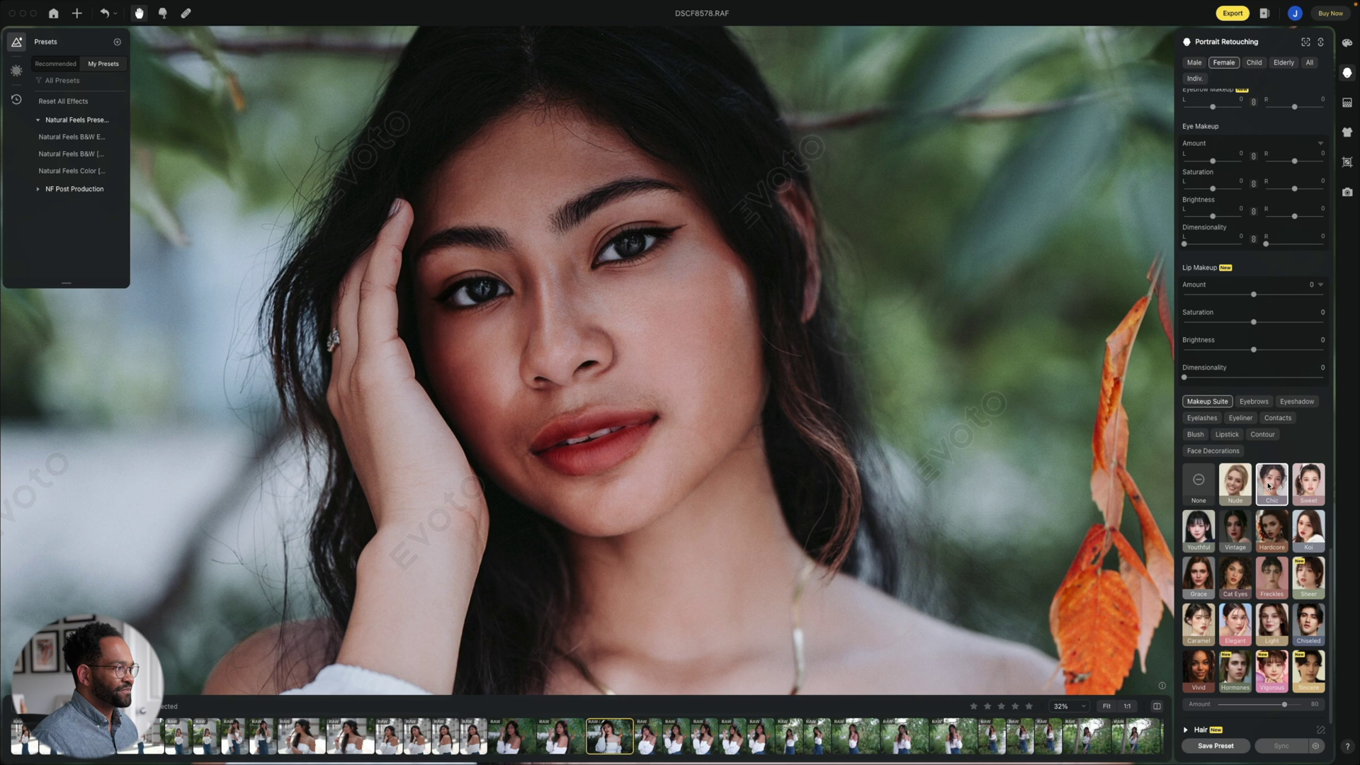
left_click(1268, 520)
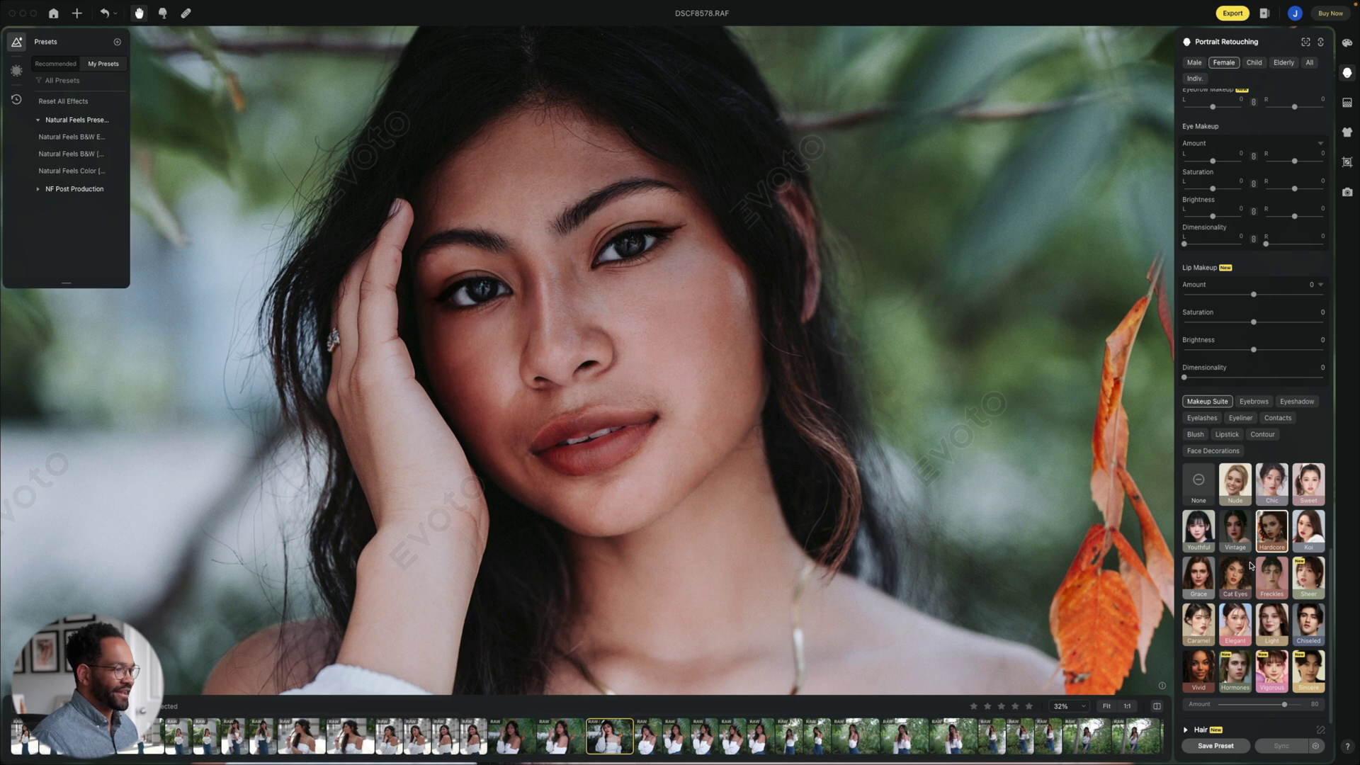
scroll(1251, 567, "down", 1)
left_click(1204, 633)
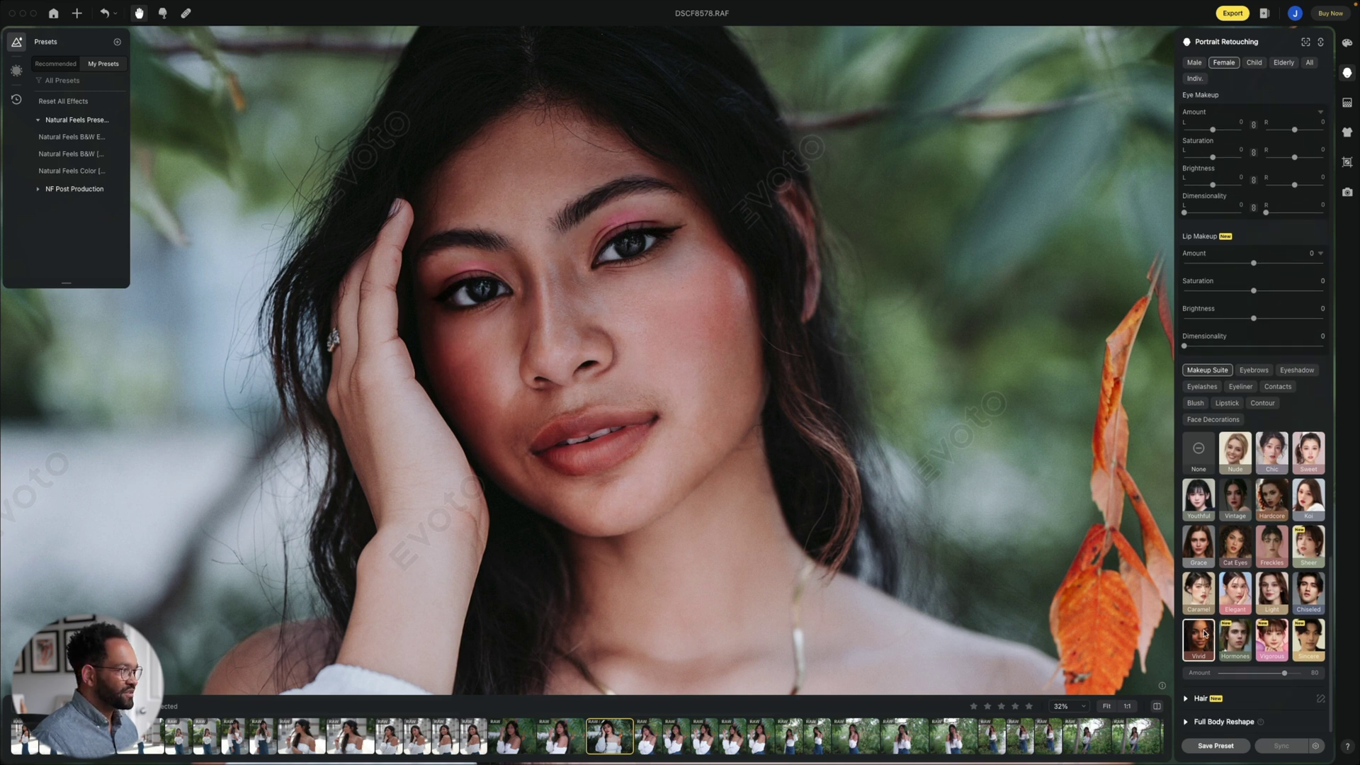
- View the makeup on the whole photo and reset the makeup suite to None
scroll(905, 460, "down", 3)
scroll(906, 459, "down", 1)
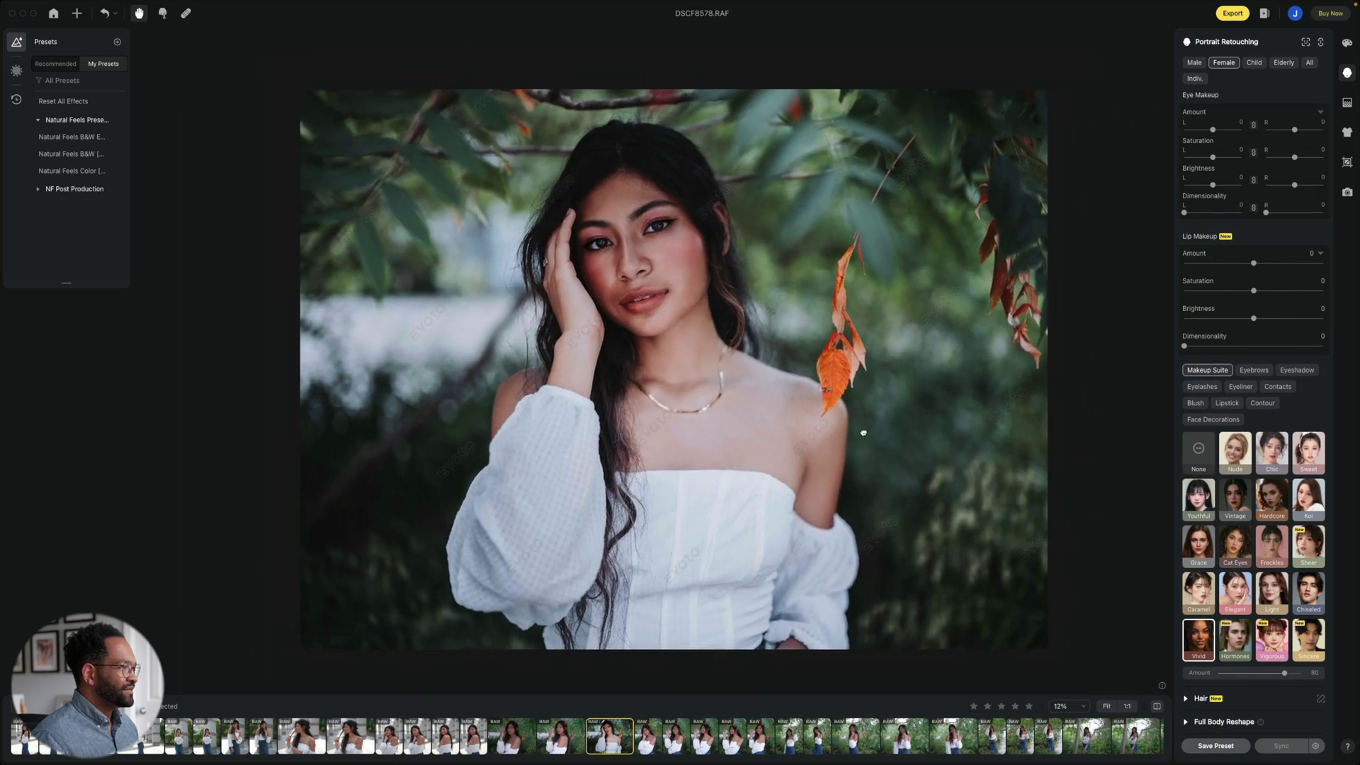
left_click_drag(864, 433, 845, 432)
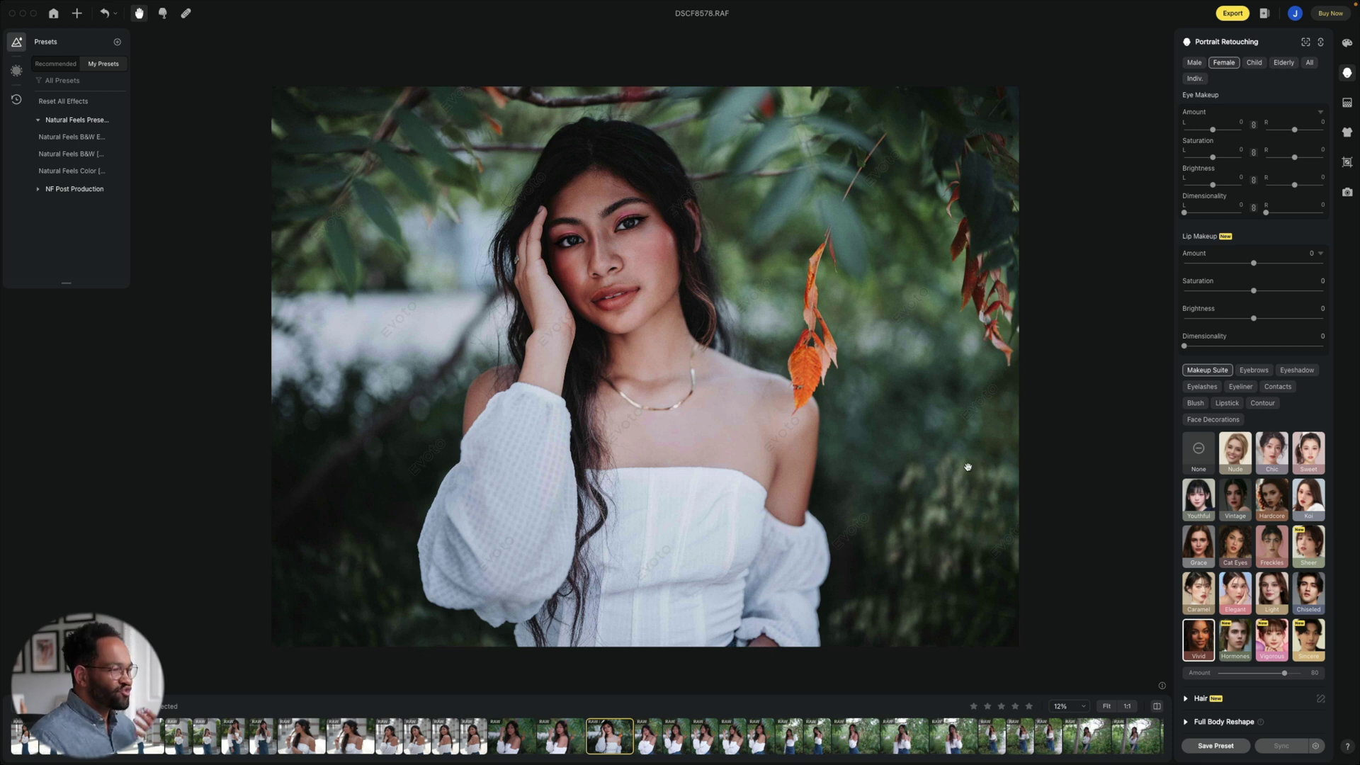
scroll(1195, 458, "up", 1)
left_click(1196, 457)
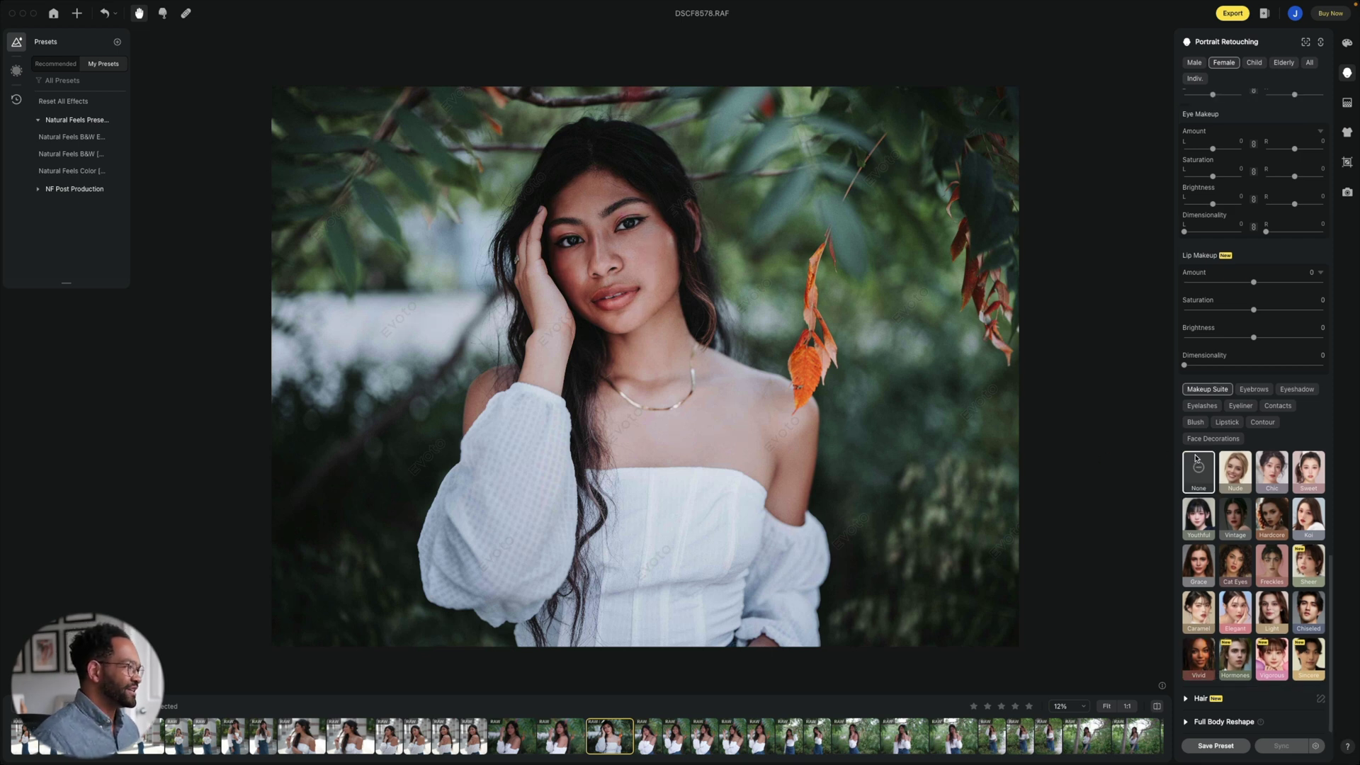
scroll(1029, 394, "down", 1)
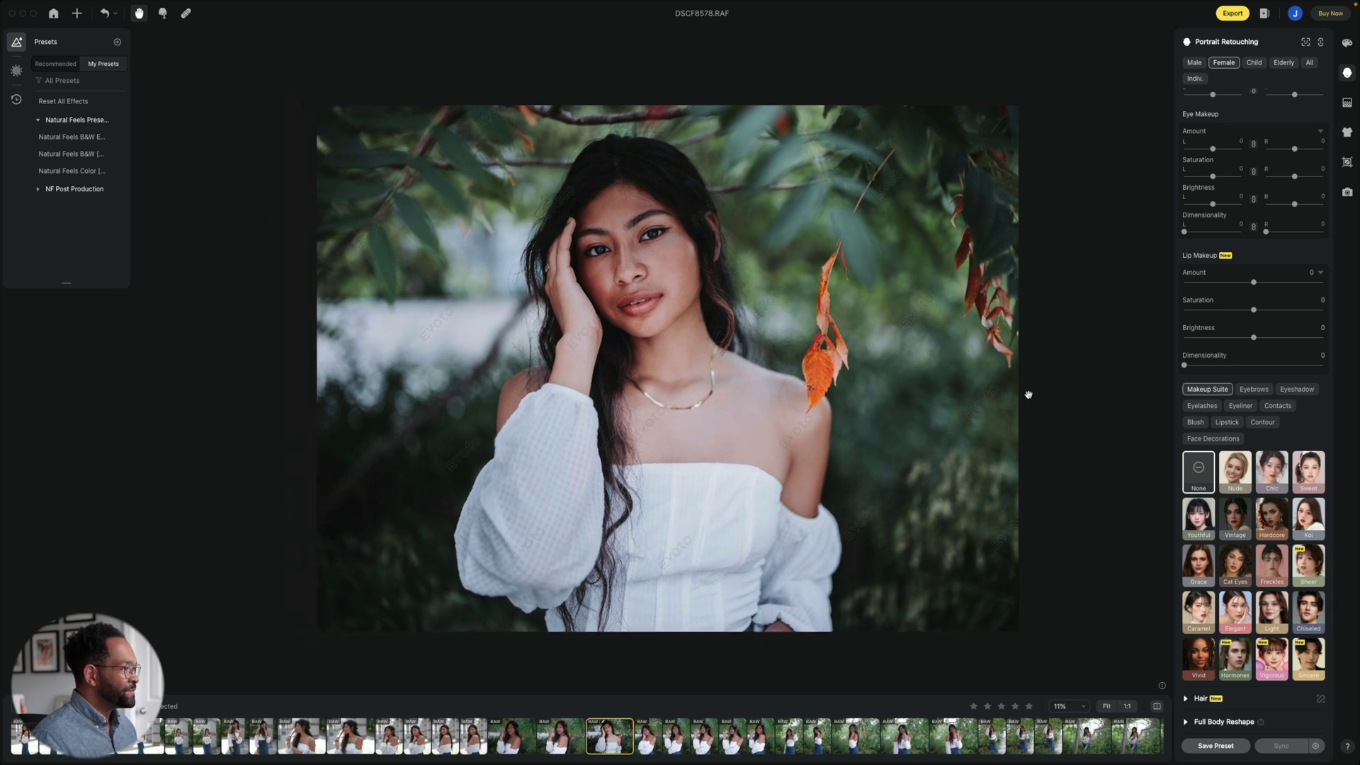
left_click_drag(985, 419, 919, 426)
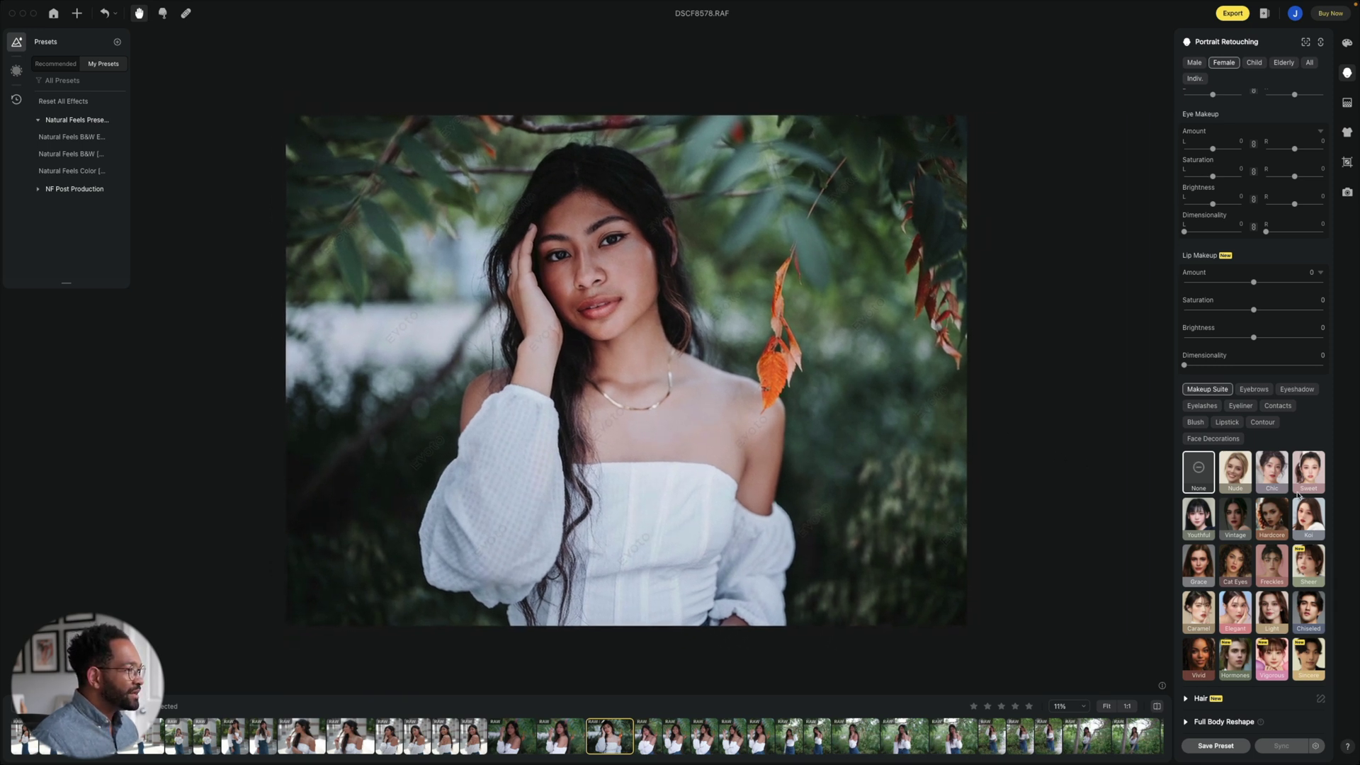
- Review the face and body smoothing values in the skin retouching settings
scroll(1282, 493, "up", 8)
scroll(1281, 493, "up", 13)
scroll(1281, 493, "up", 11)
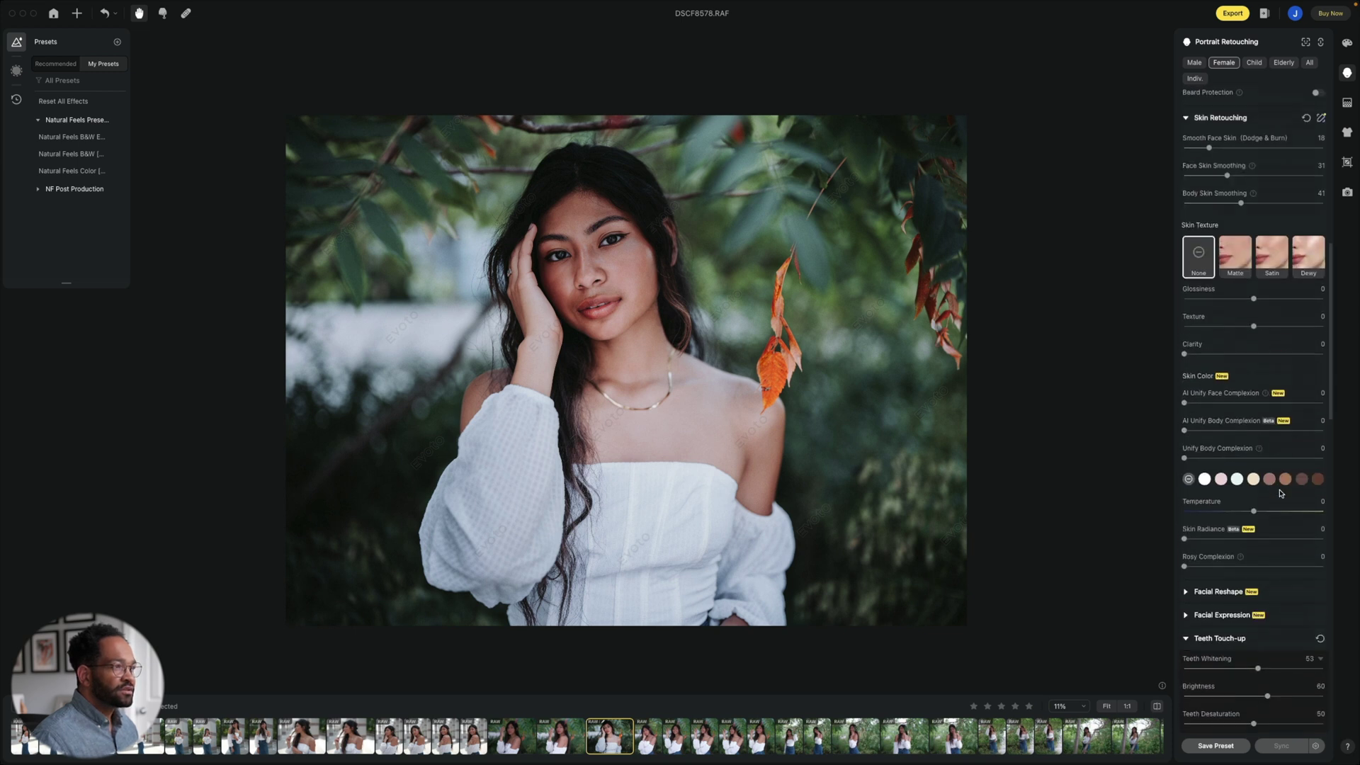
scroll(1281, 493, "up", 3)
left_click_drag(1210, 246, 1225, 302)
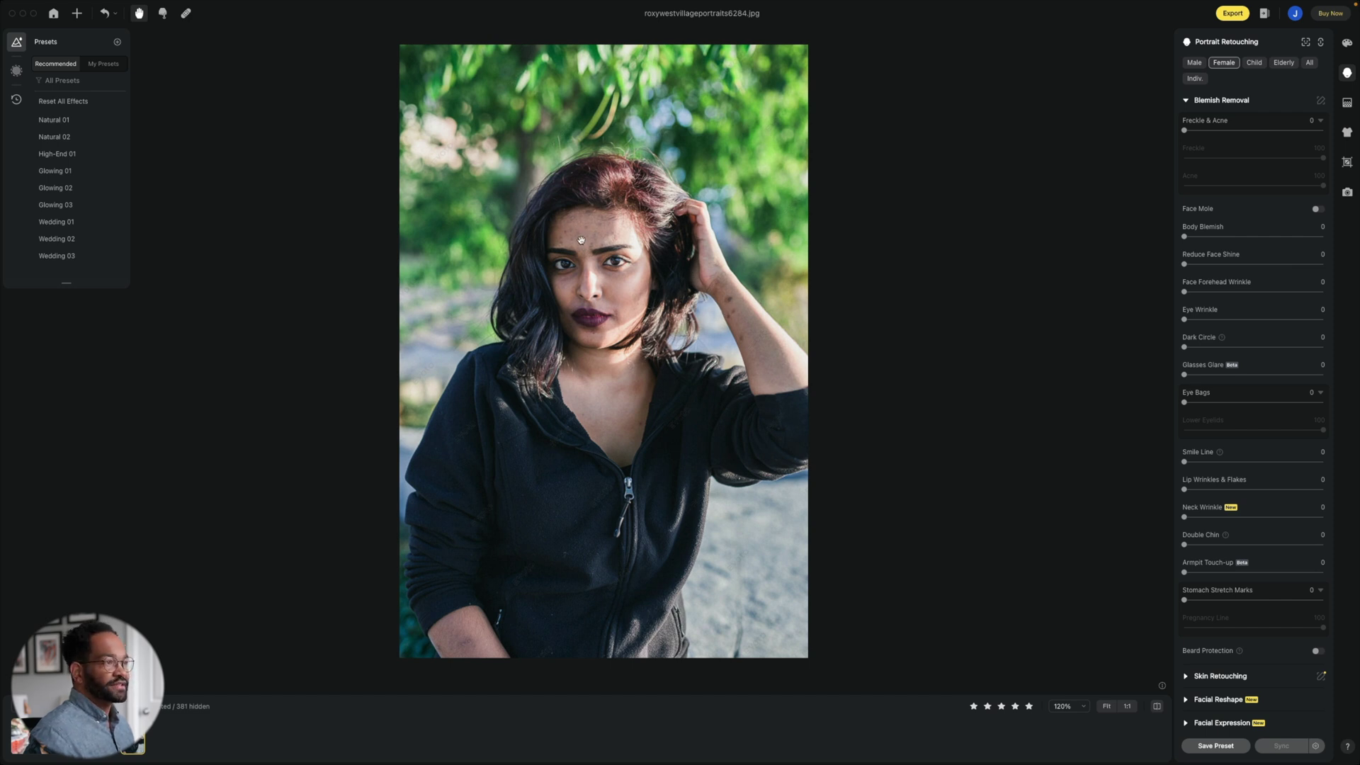
- Set Freckle & Acne removal to 58 on the portrait of the woman in the black jacket
mouse_move(1185, 130)
left_mouse_down()
mouse_move(1276, 132)
mouse_move(1180, 132)
left_mouse_up()
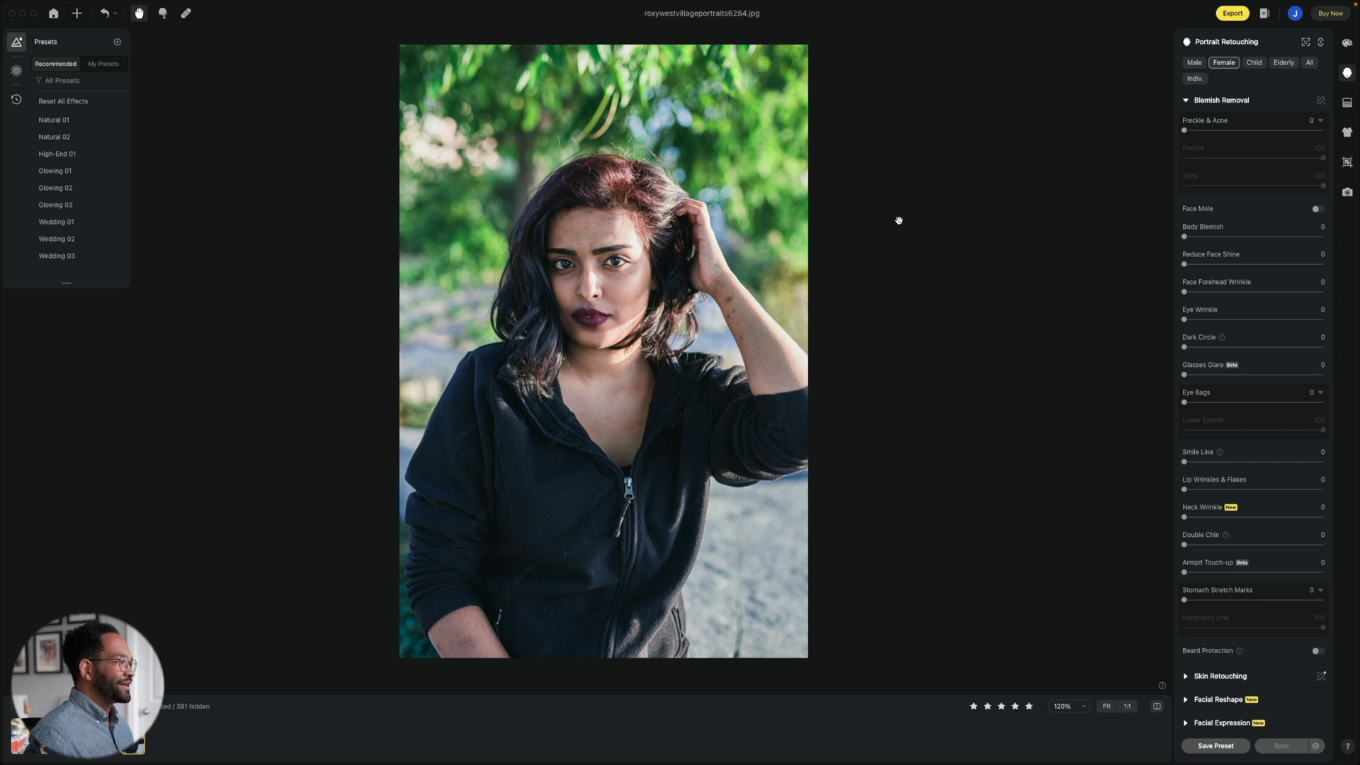
scroll(584, 255, "up", 5)
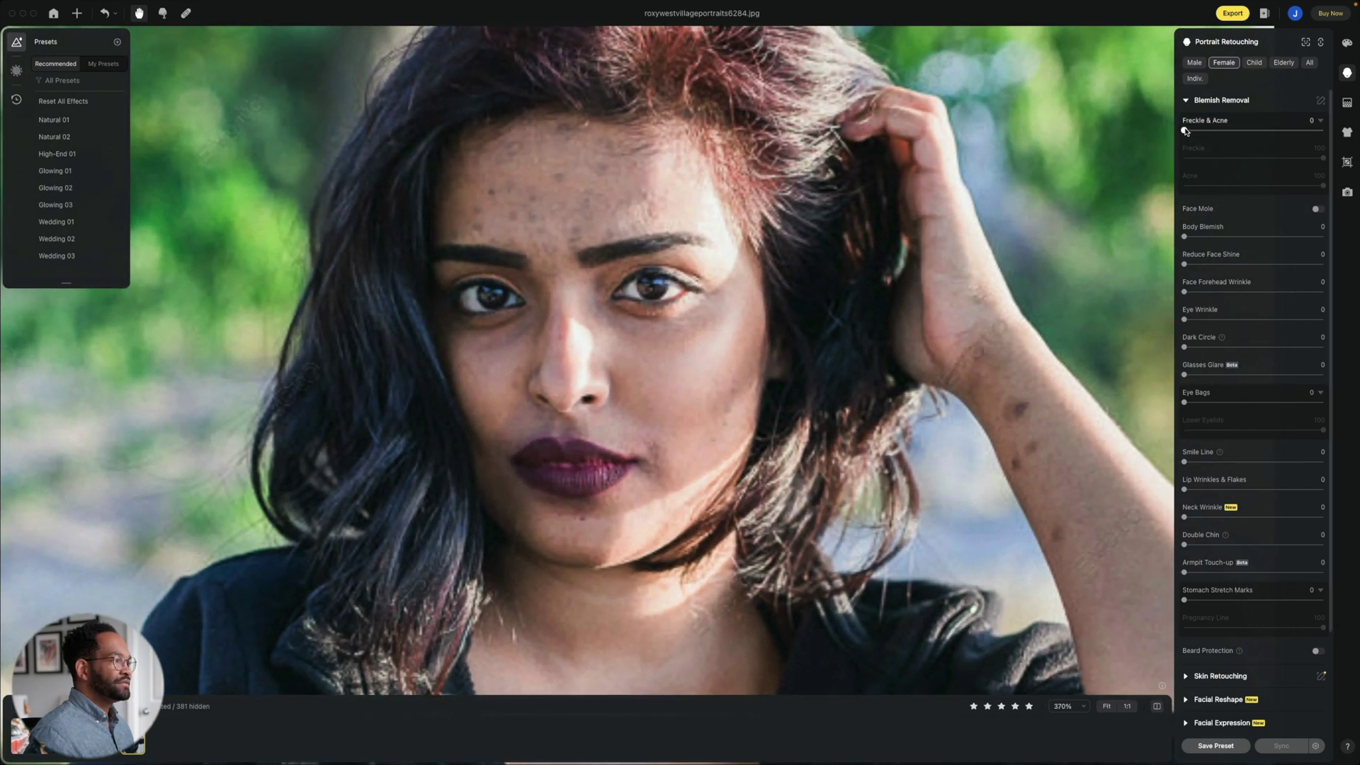
left_click_drag(1185, 132, 1264, 132)
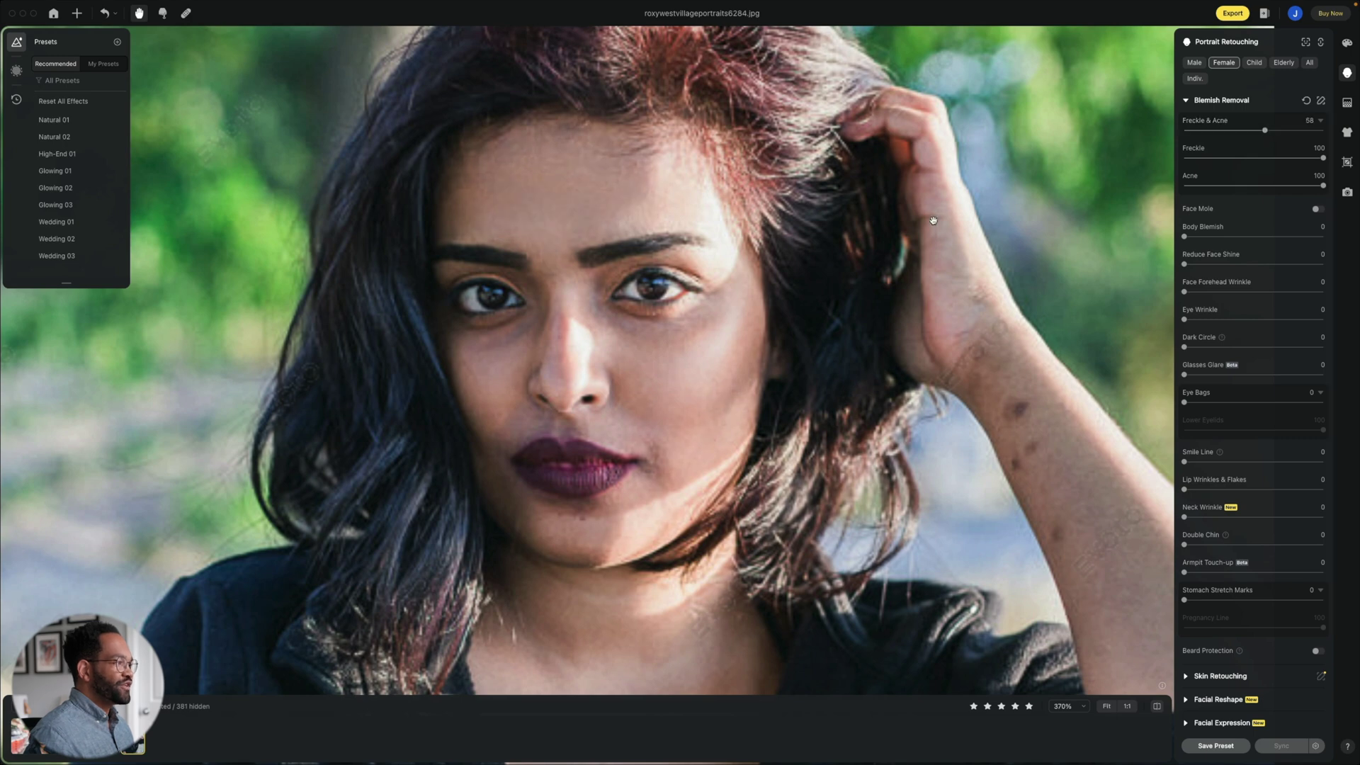
- Set Body Blemish removal to 61 to clear the marks on the raised arm
scroll(891, 226, "down", 5)
scroll(891, 226, "down", 4)
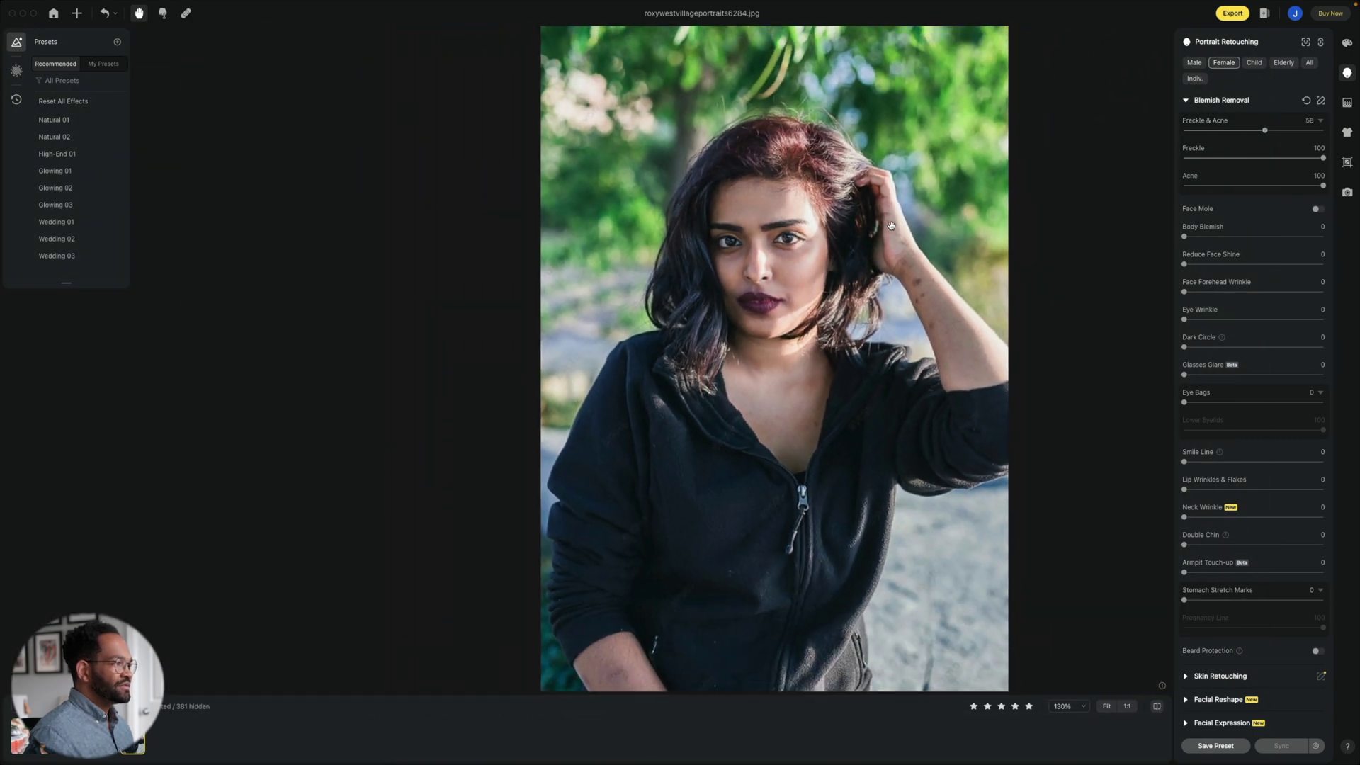
scroll(864, 238, "down", 1)
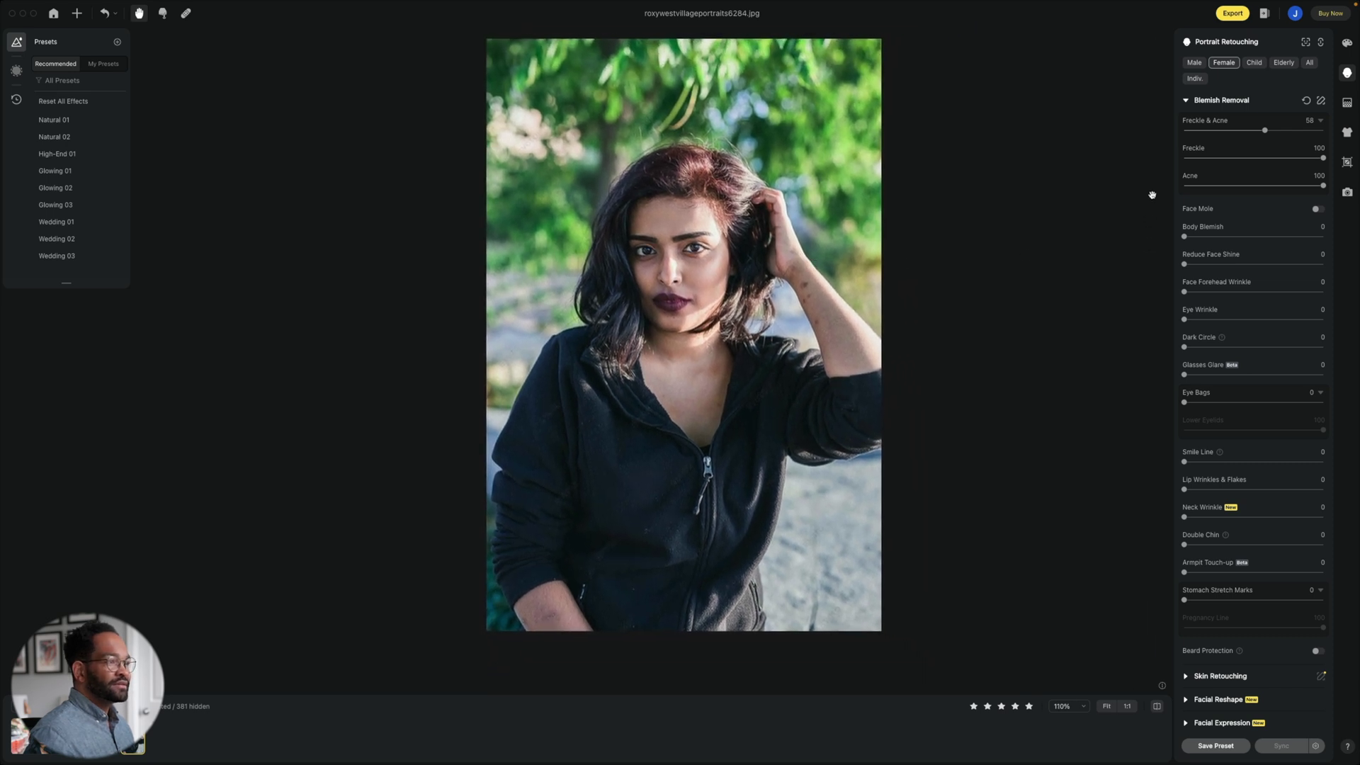
left_click_drag(1185, 237, 1271, 240)
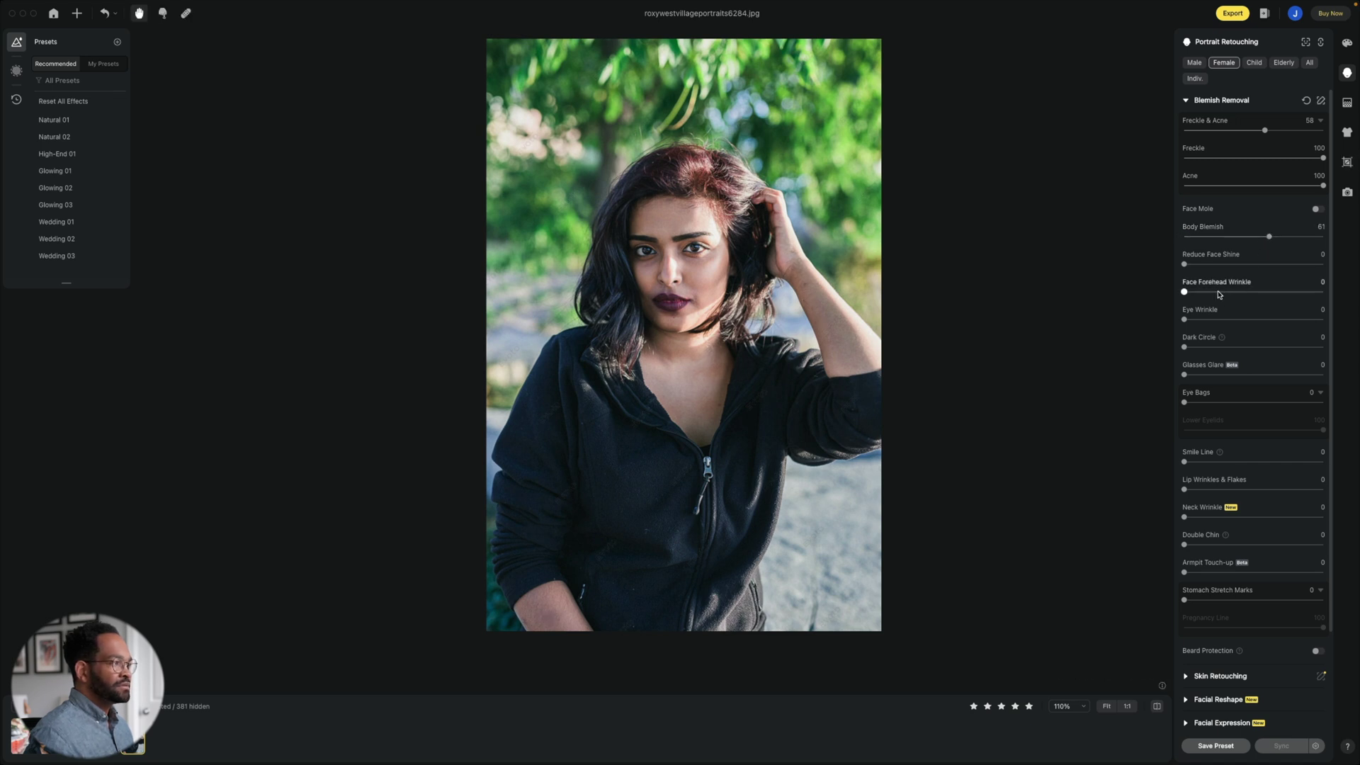
- Soften the under-eye area by setting Eye Wrinkle to 29, Dark Circle to 63 and Eye Bags to 41
left_click_drag(1184, 320, 1276, 346)
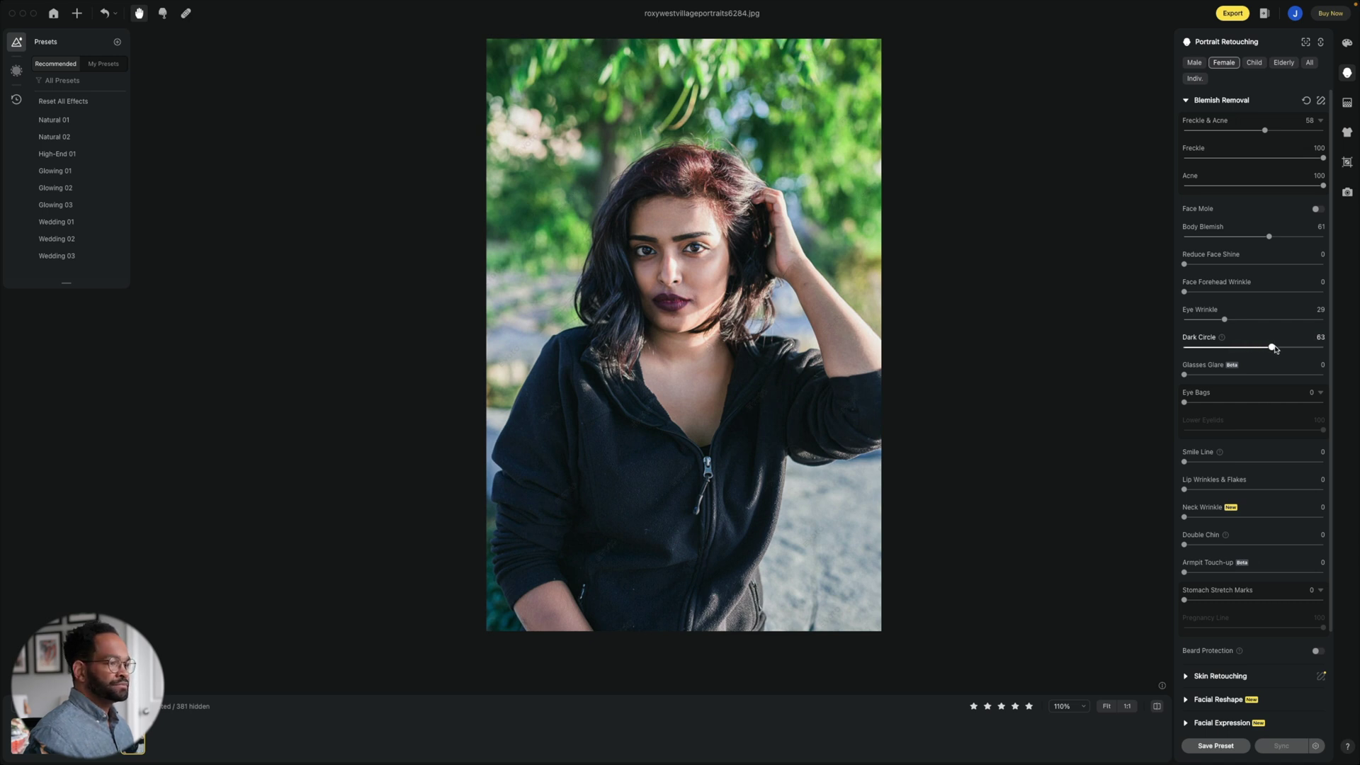
scroll(1211, 333, "down", 2)
left_click_drag(1196, 360, 1246, 364)
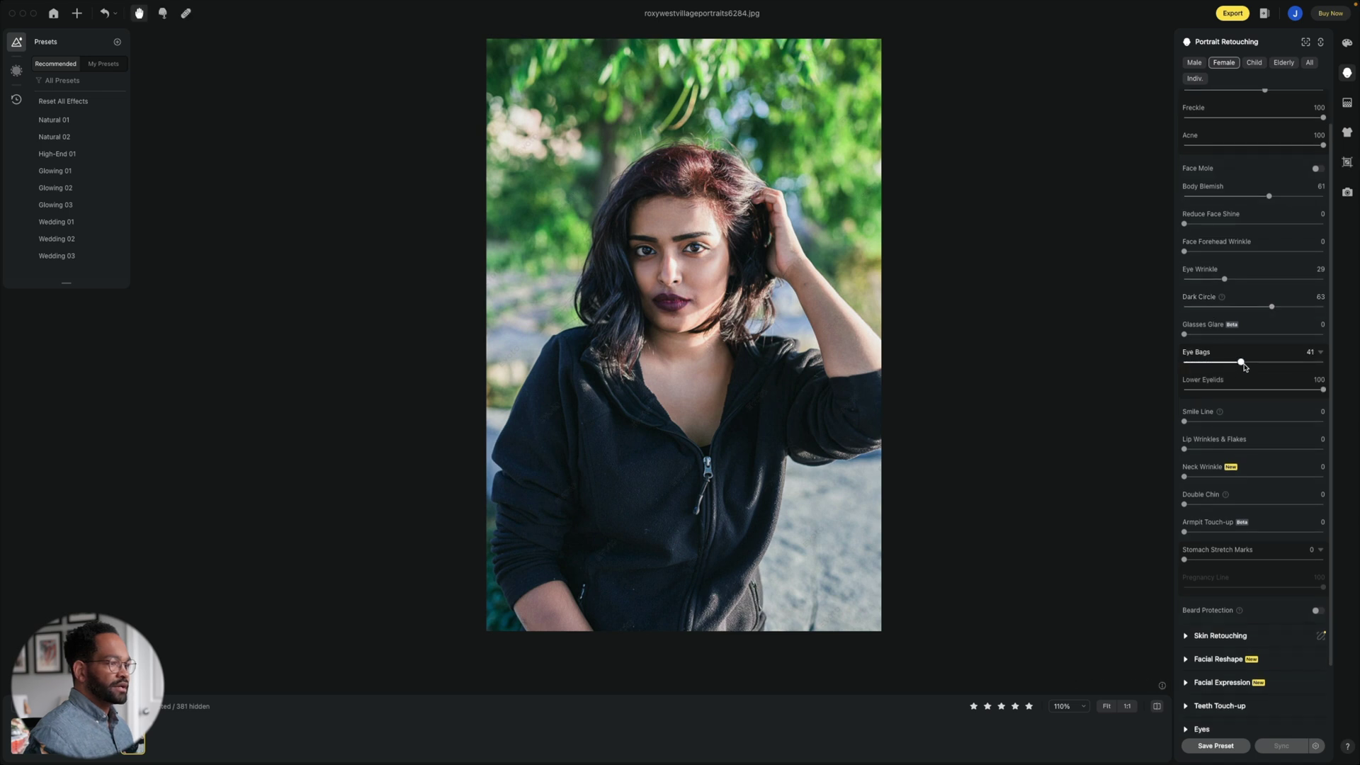
- Raise Body Blemish removal to 80 for the marks on the arm
scroll(1242, 376, "down", 4)
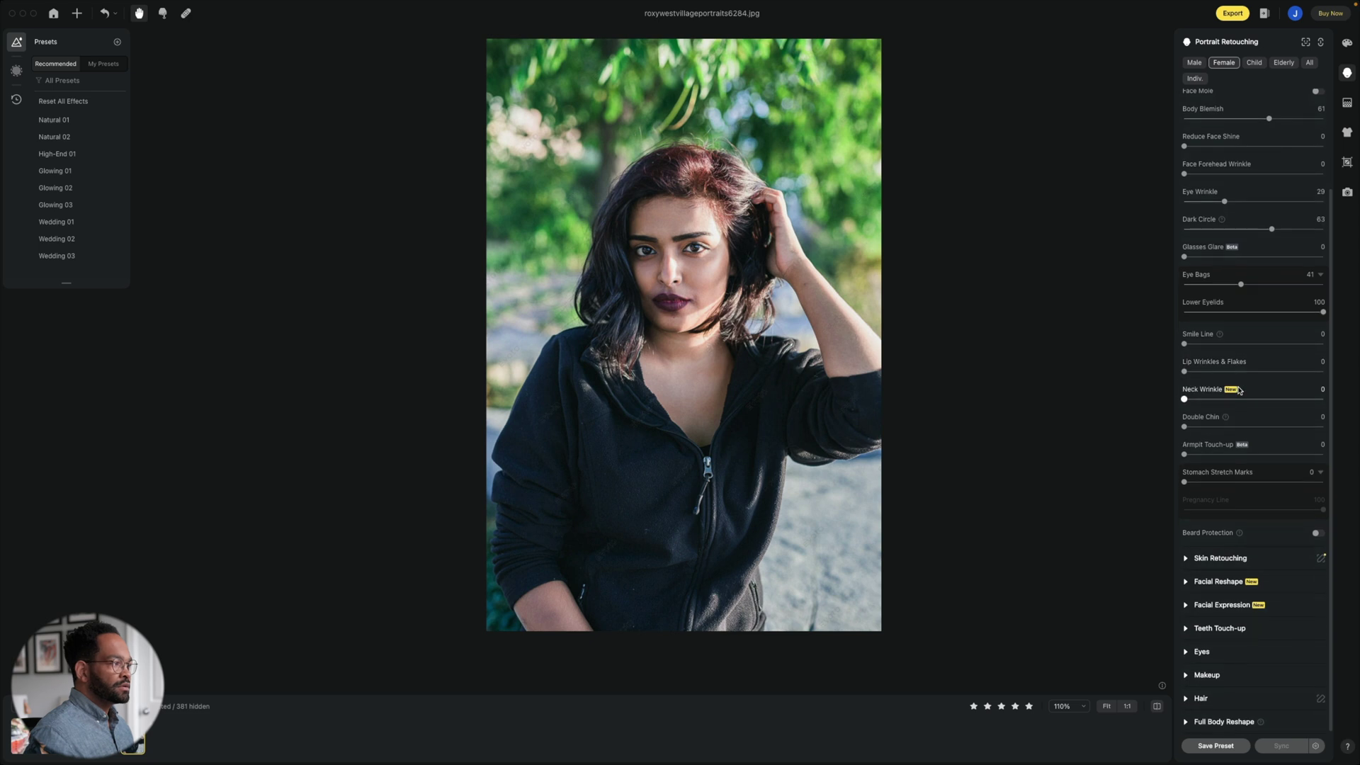
scroll(1247, 284, "up", 3)
left_click_drag(1270, 174, 1306, 175)
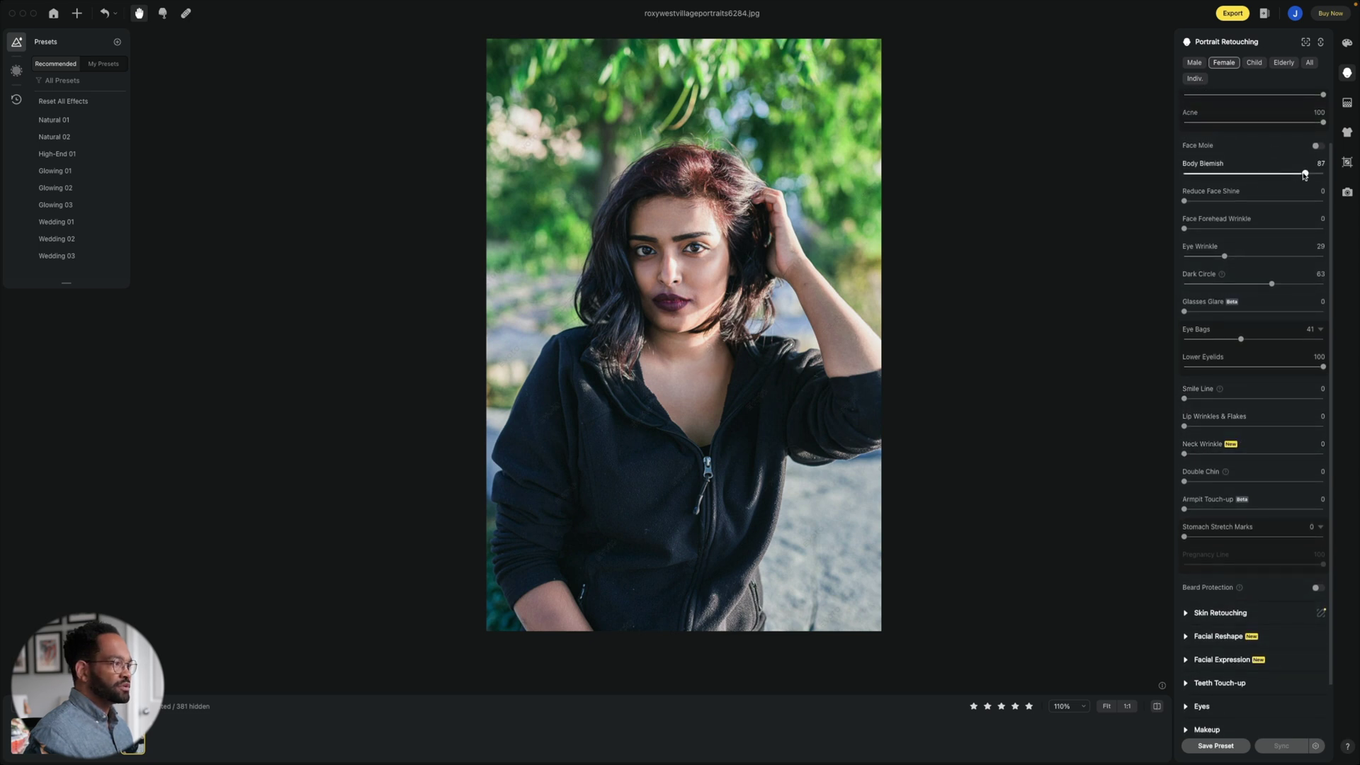
- Set Face Skin Smoothing to 21 and Body Skin Smoothing to 33 in the skin retouching settings
scroll(1243, 297, "down", 3)
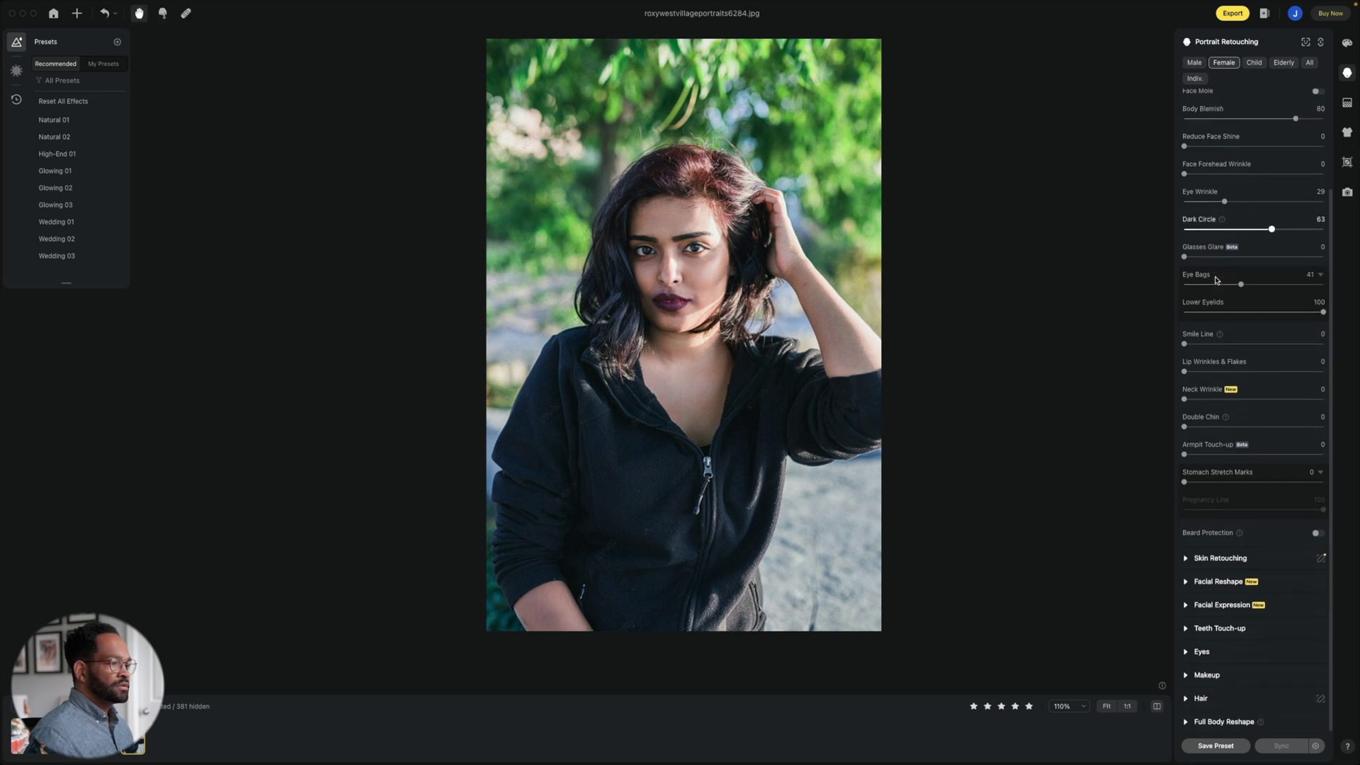
left_click(1187, 559)
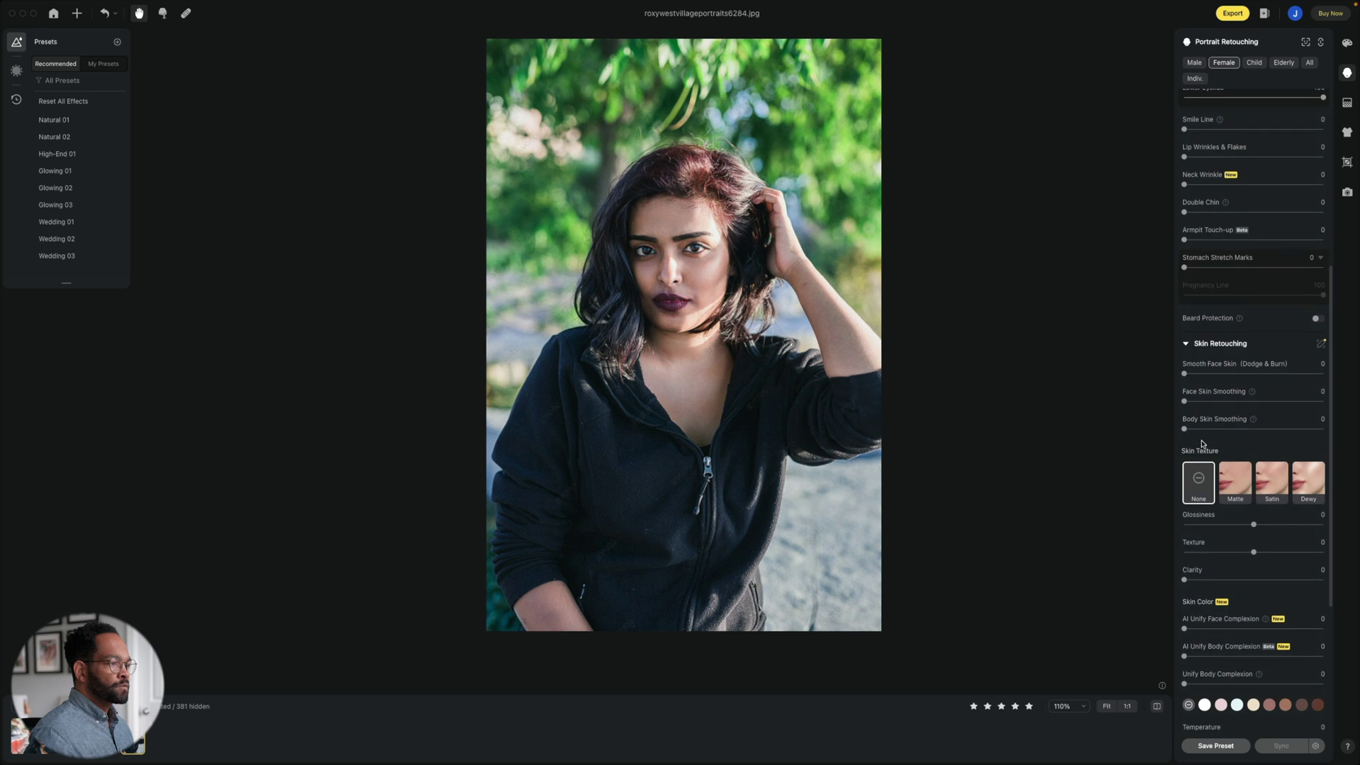
mouse_move(1185, 401)
left_mouse_down()
mouse_move(1213, 401)
mouse_move(1213, 428)
mouse_move(1235, 428)
left_mouse_up()
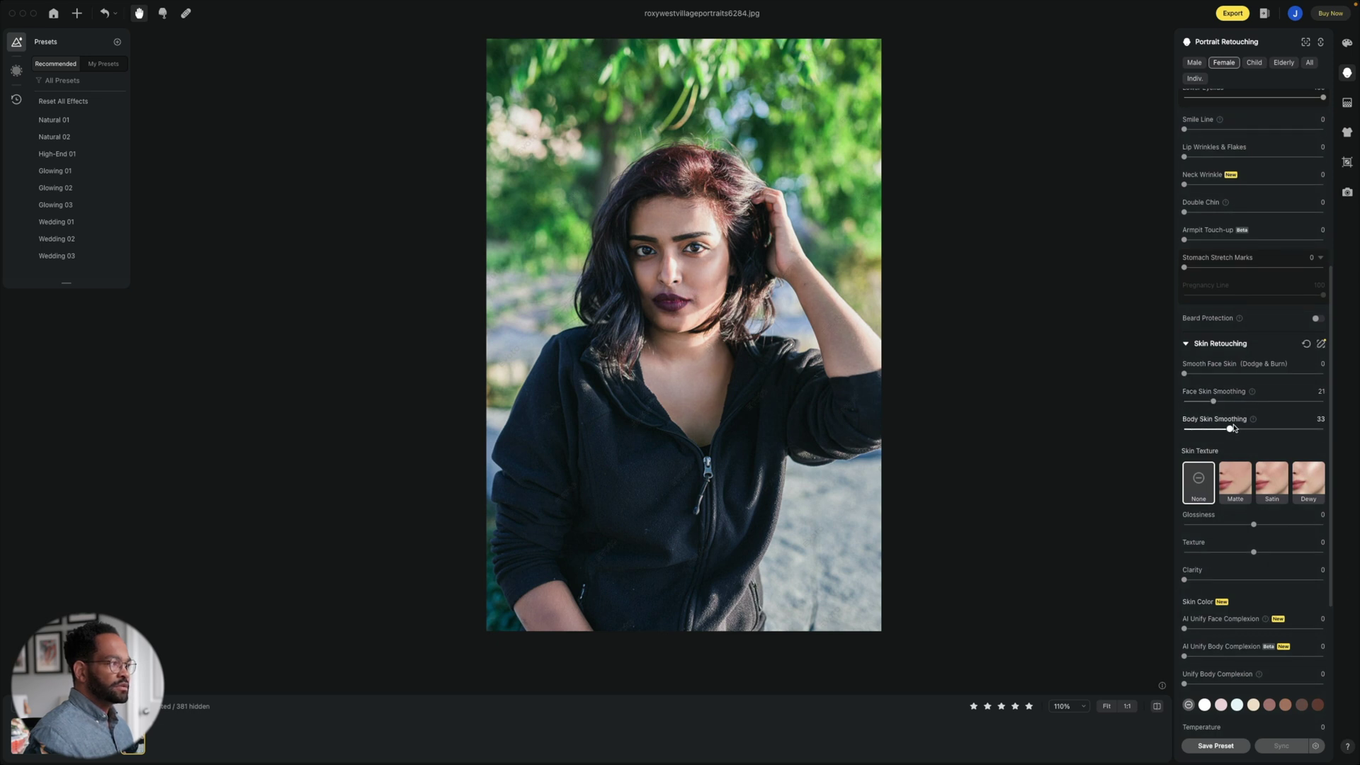
- Set Removing Red Veins to 54 in the eye retouching settings
scroll(1204, 429, "down", 5)
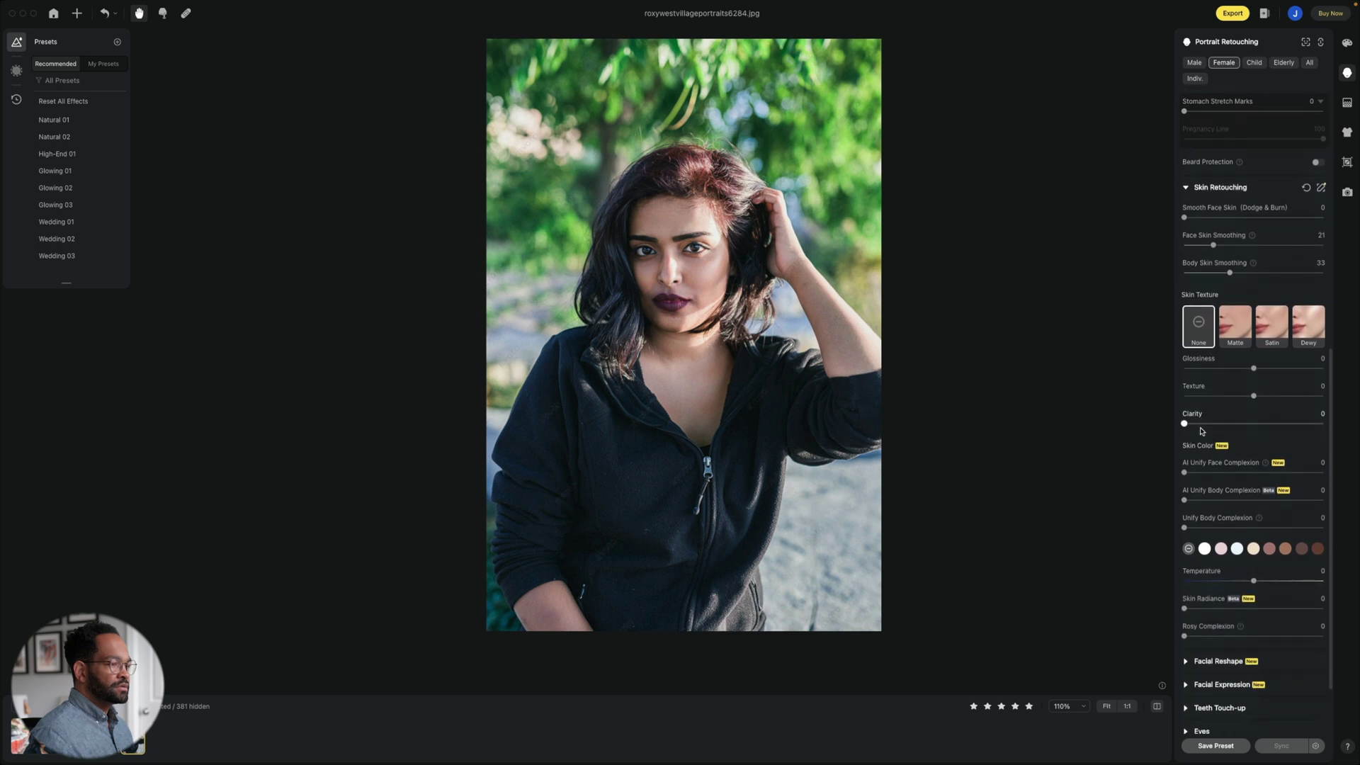
scroll(1196, 431, "down", 1)
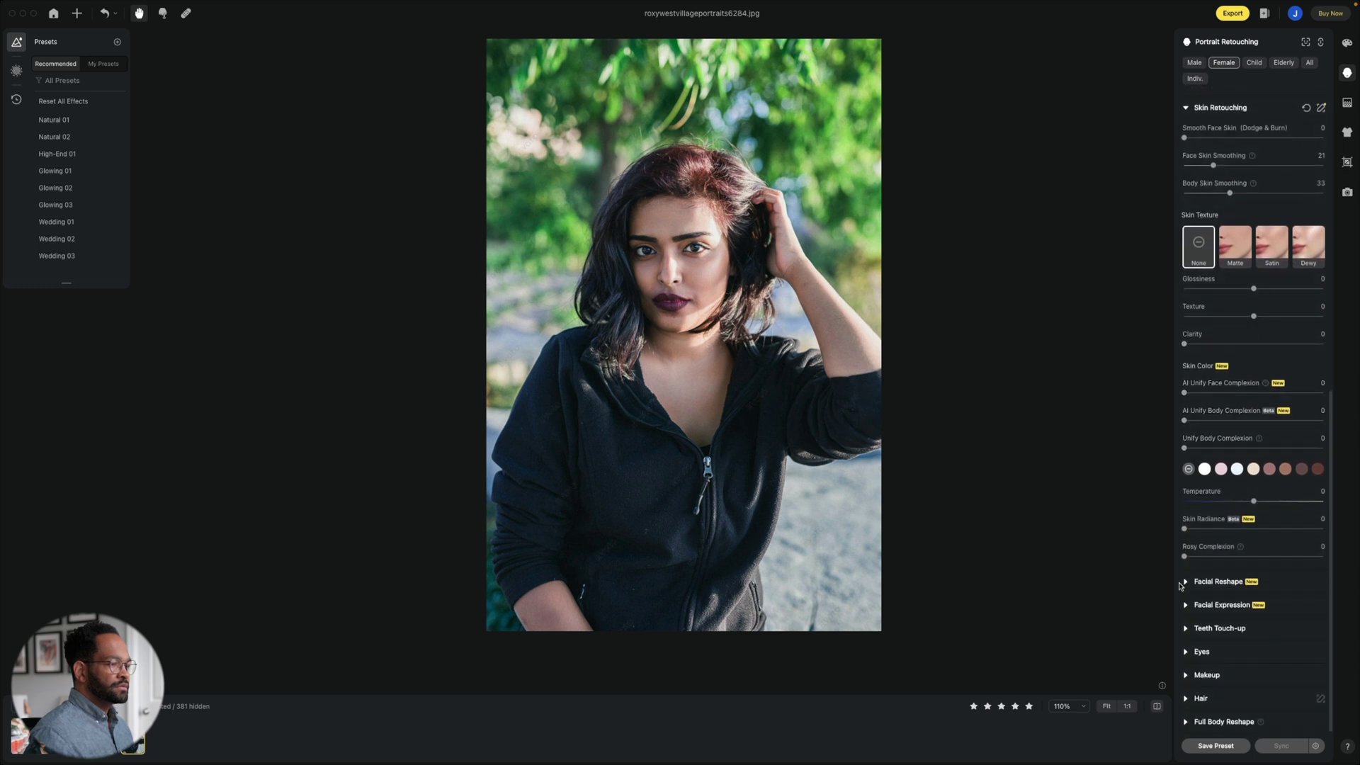
left_click(1188, 650)
scroll(1185, 610, "down", 6)
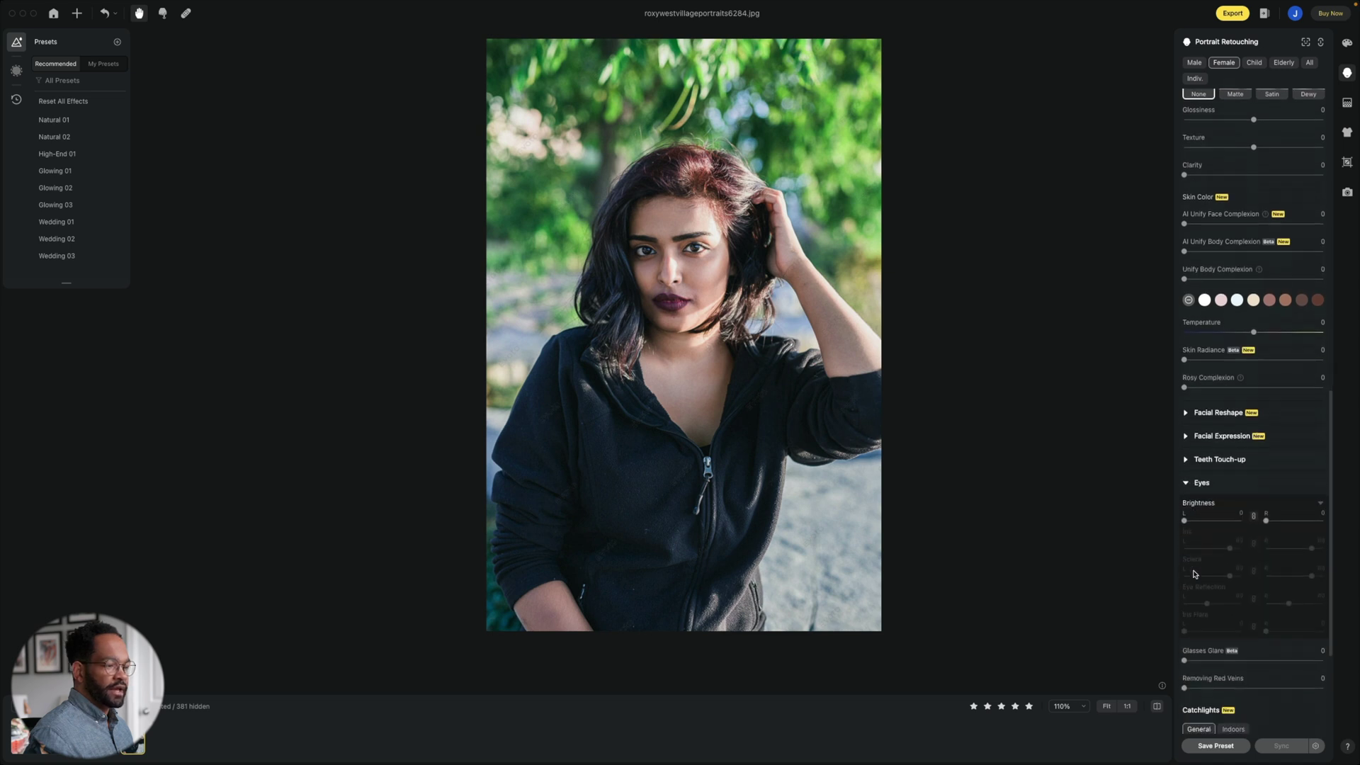
left_click_drag(1186, 599, 1259, 598)
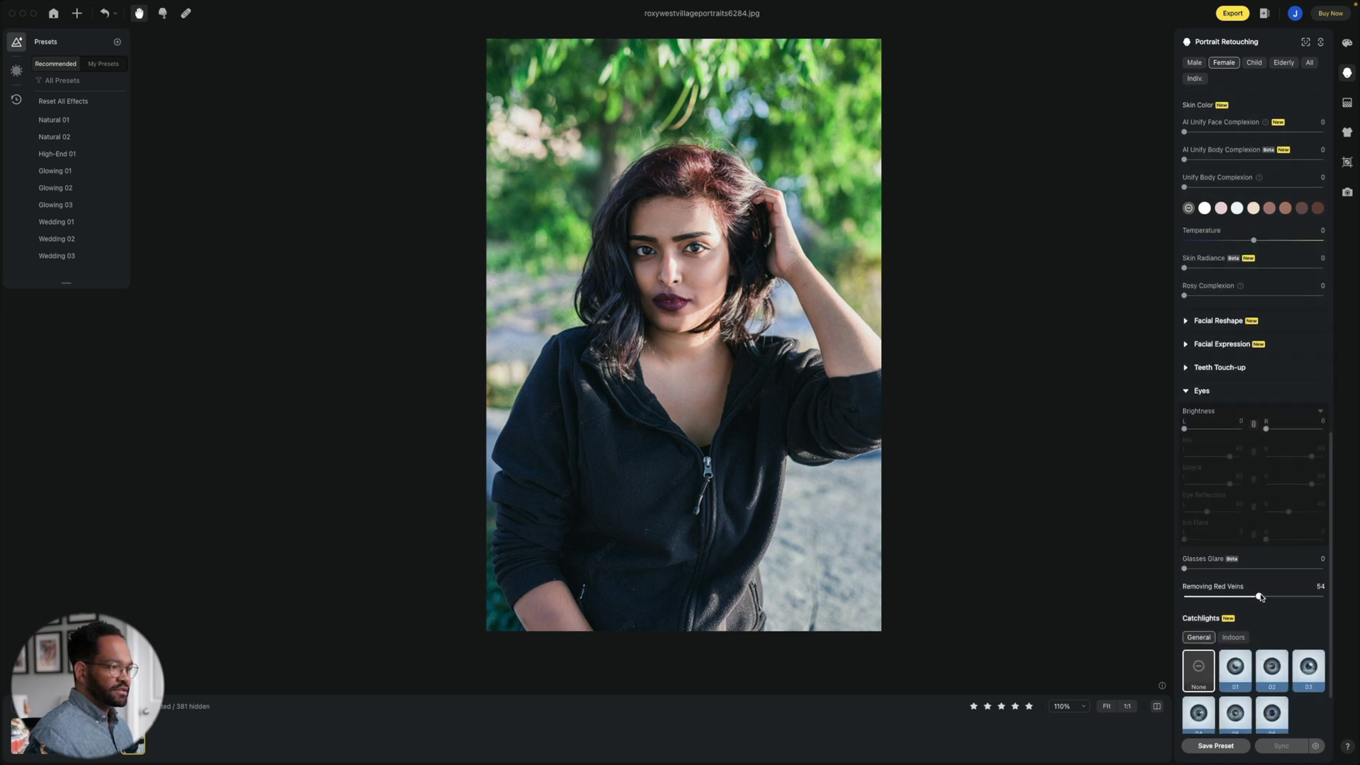
- Set Remove Stray Hairs to 37 in the hair retouching settings
scroll(1218, 504, "down", 3)
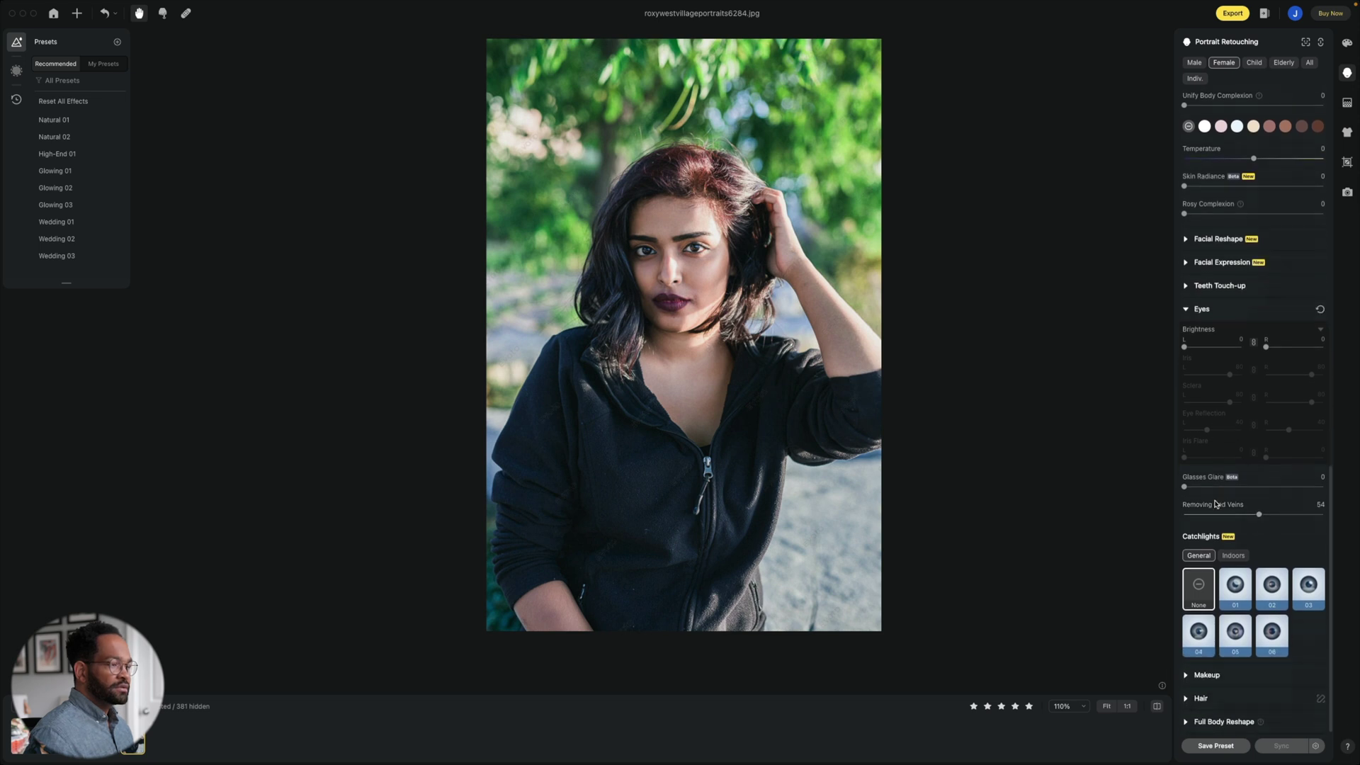
left_click(1187, 698)
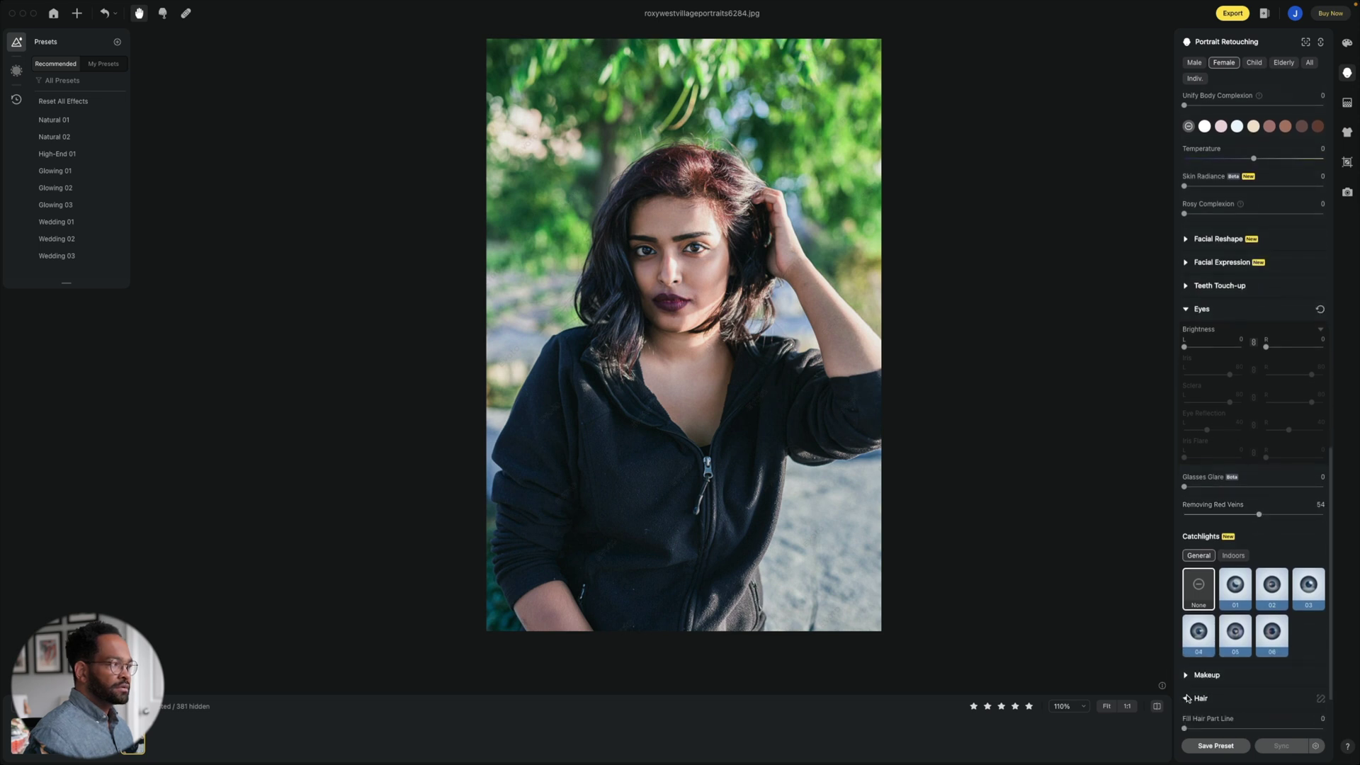
scroll(1218, 538, "down", 3)
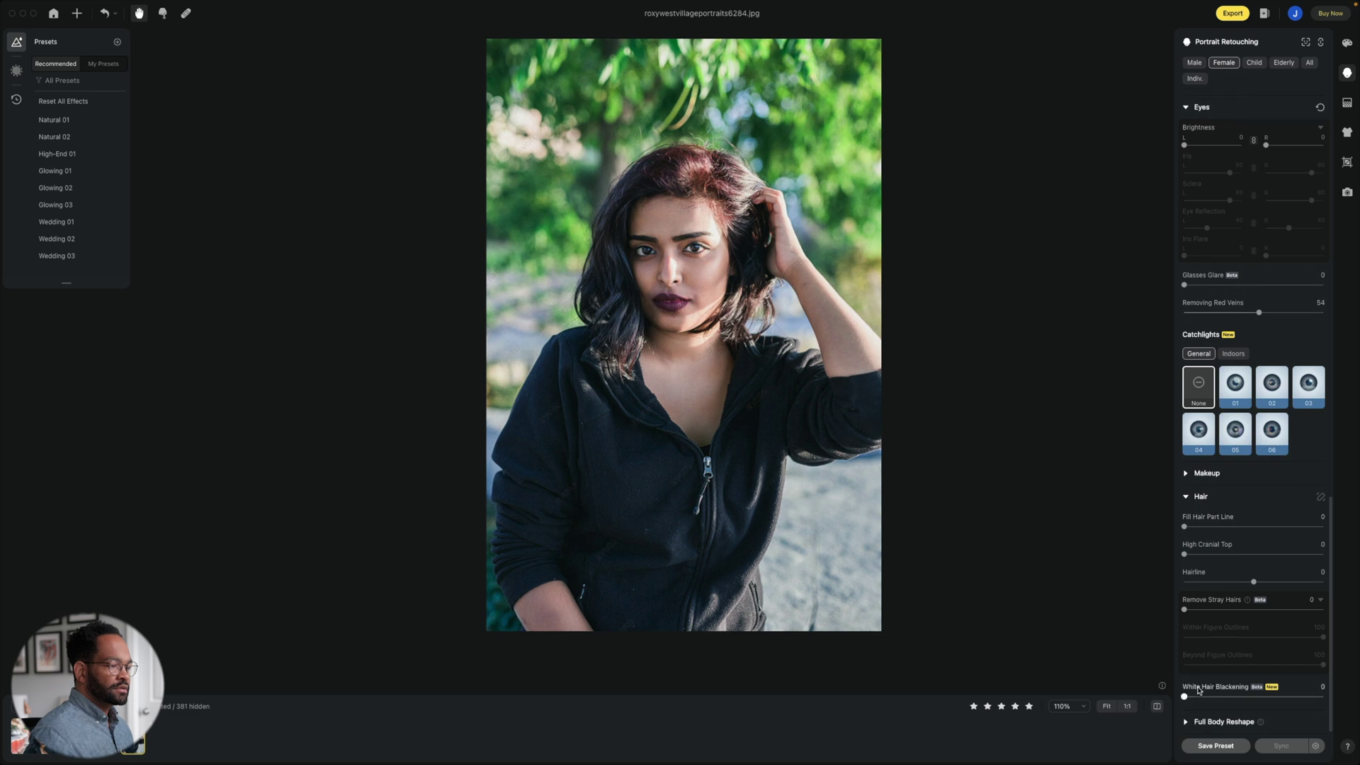
left_click_drag(1184, 610, 1247, 612)
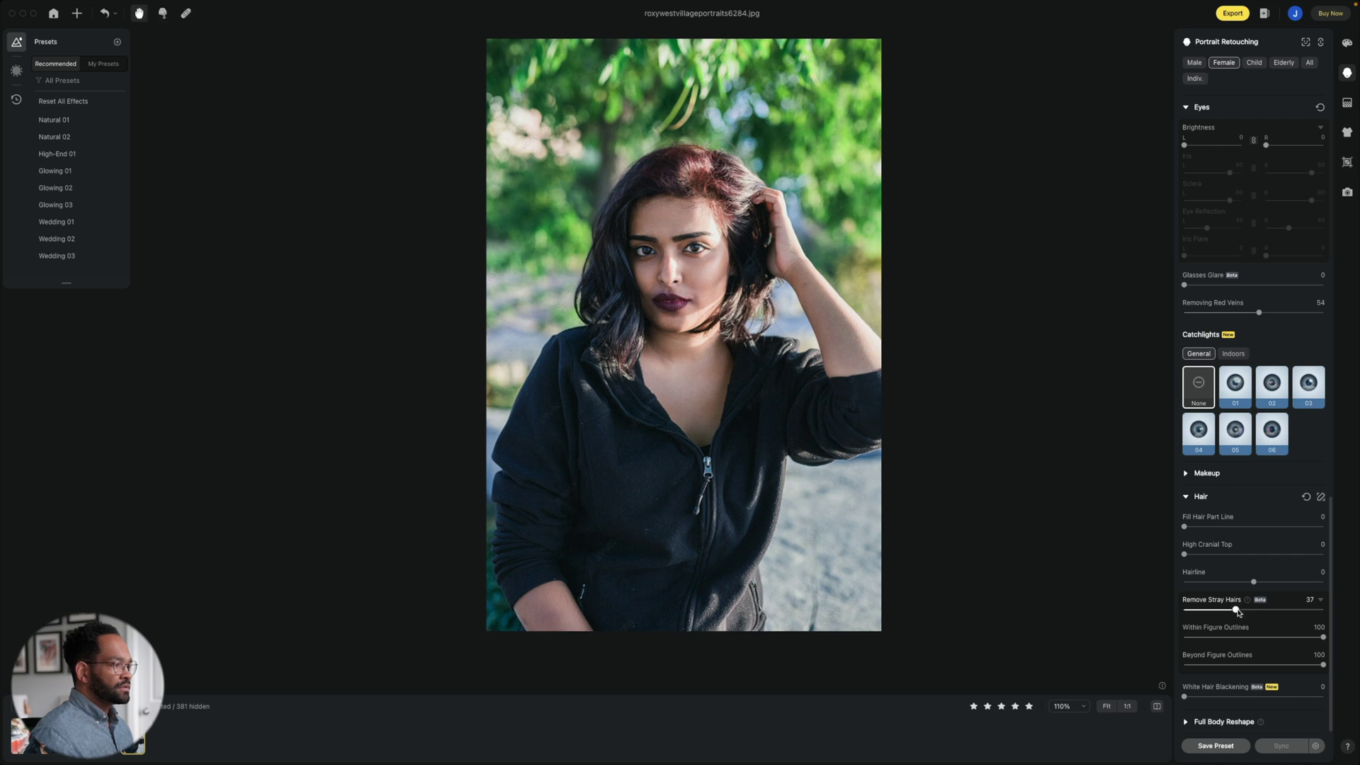
- Compare the retouched portrait of the woman in the black jacket with its original version
scroll(794, 396, "up", 3)
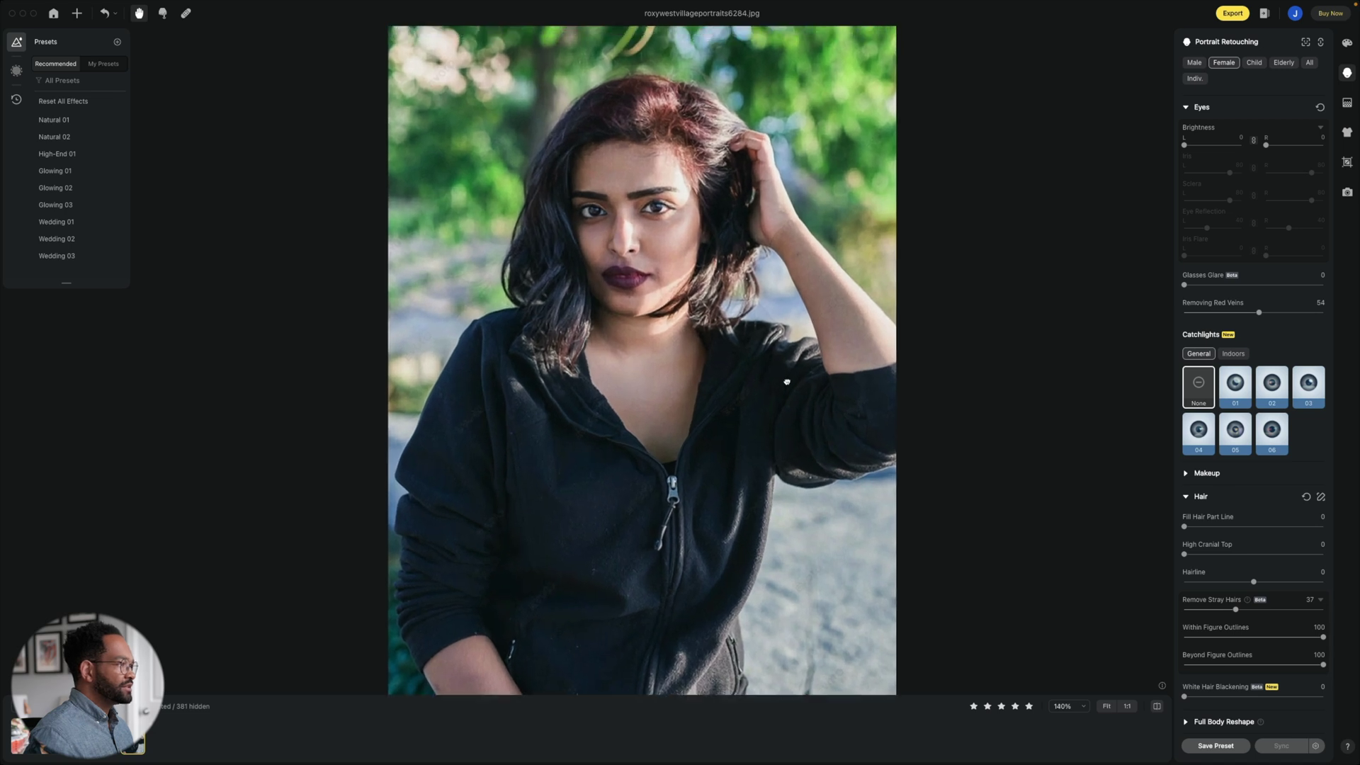
scroll(795, 397, "up", 1)
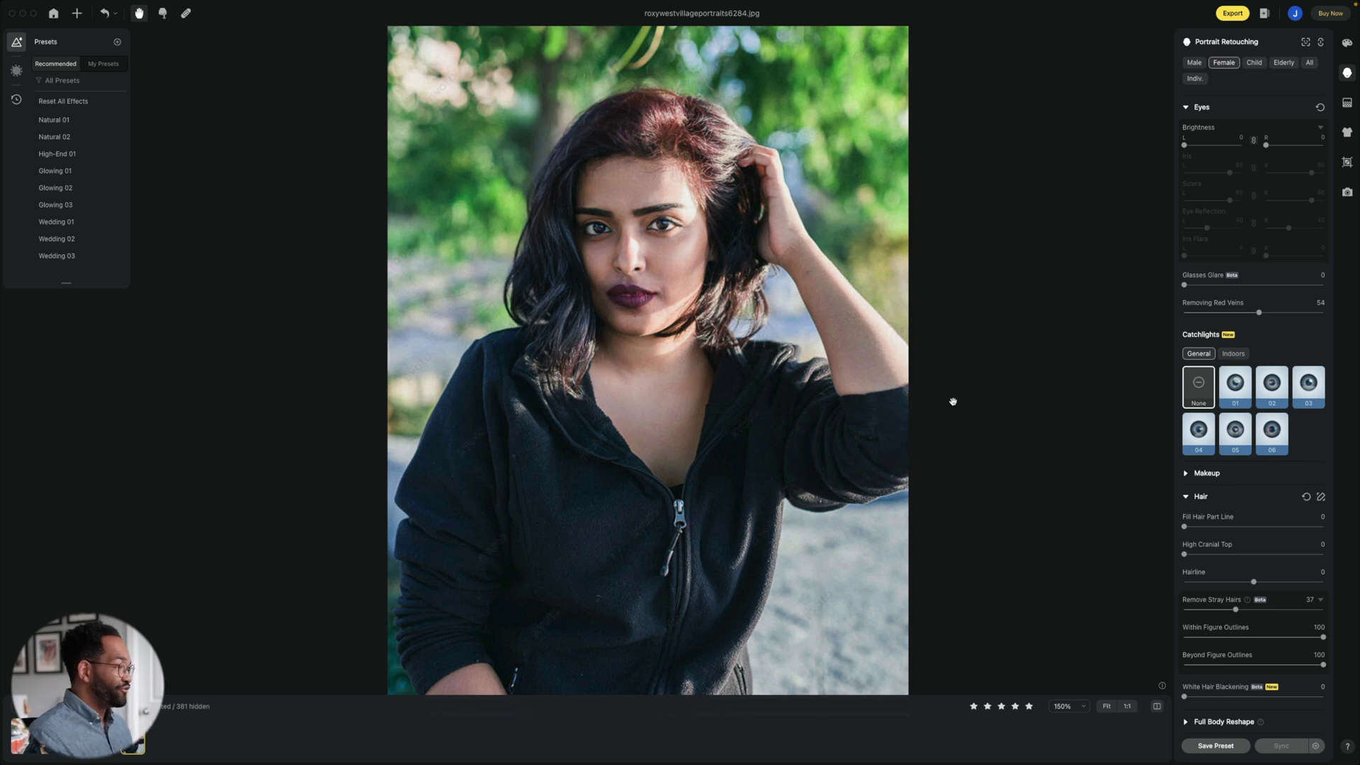
left_click(1157, 706)
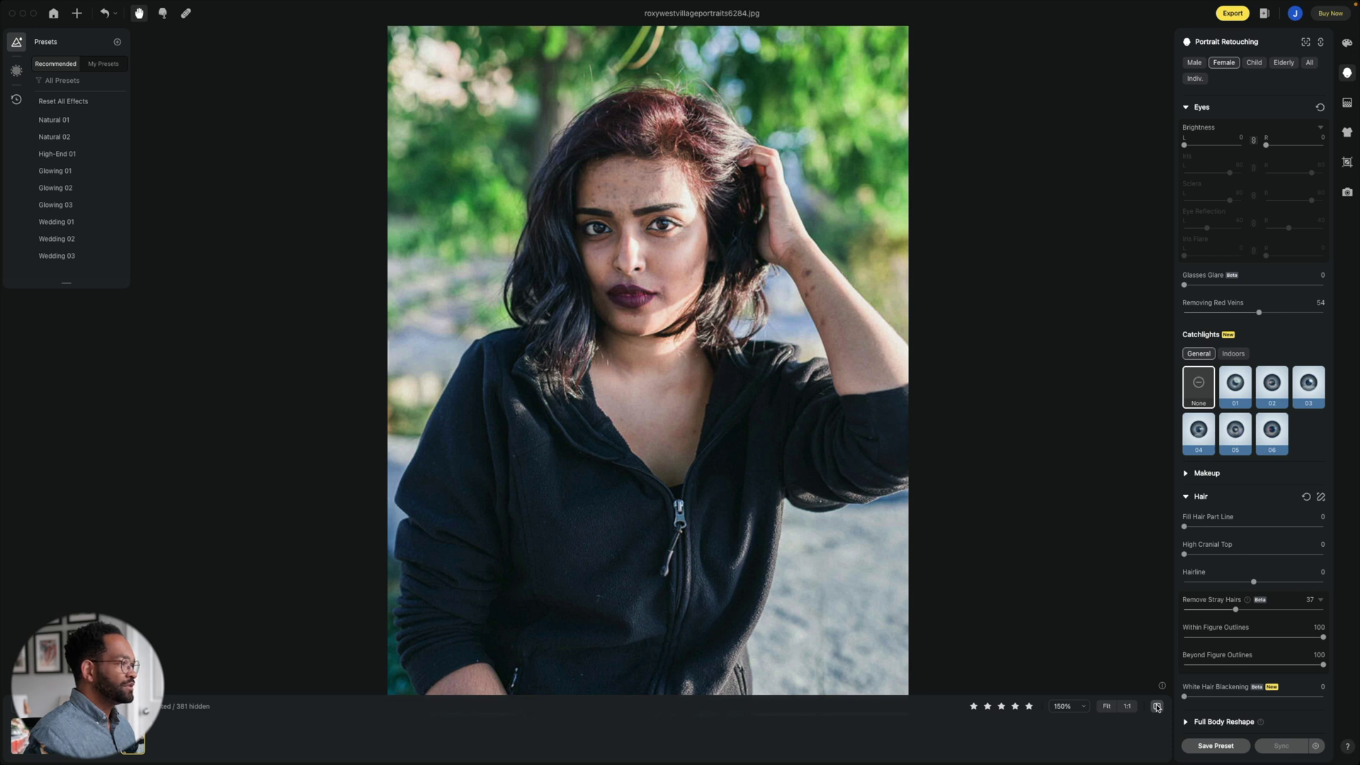
left_click(1157, 706)
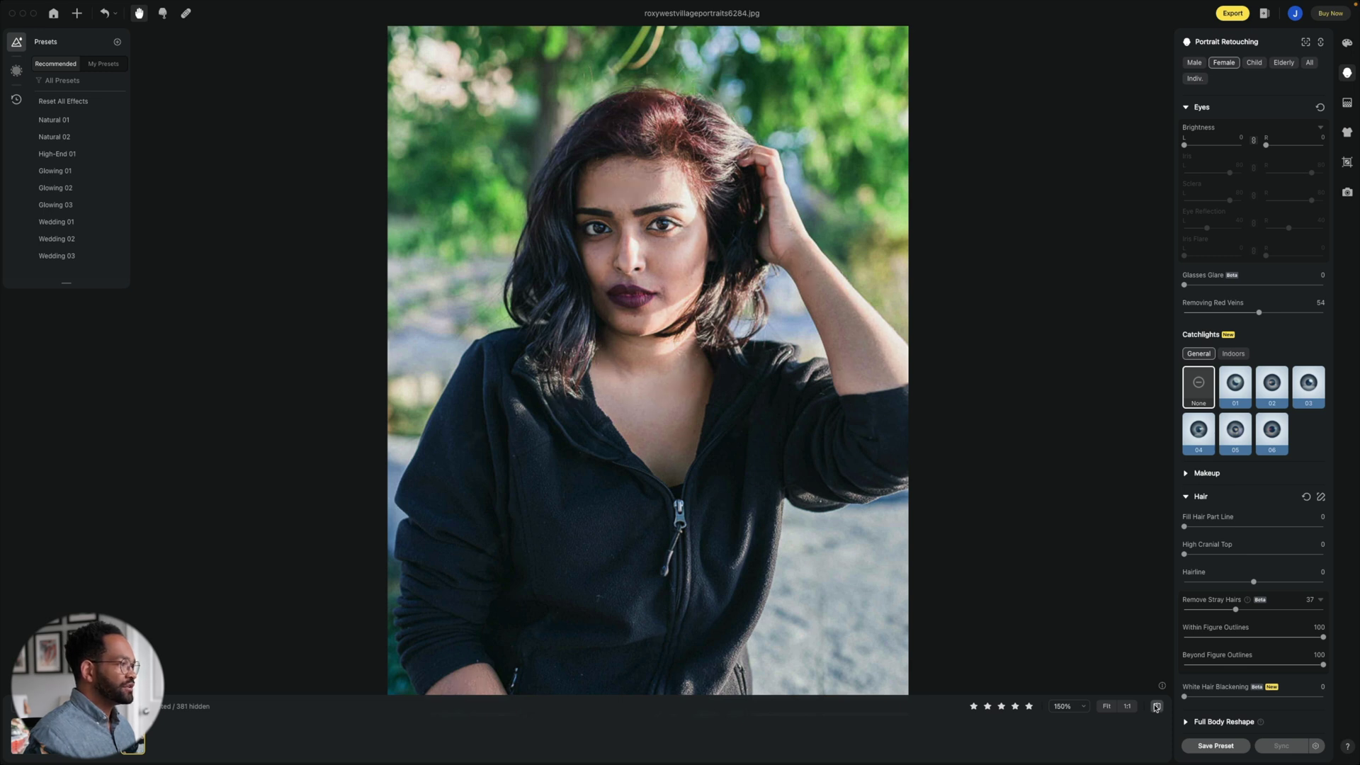
- Switch to the portrait of the woman wearing glasses and set Glasses Glare removal to 88
key("Right")
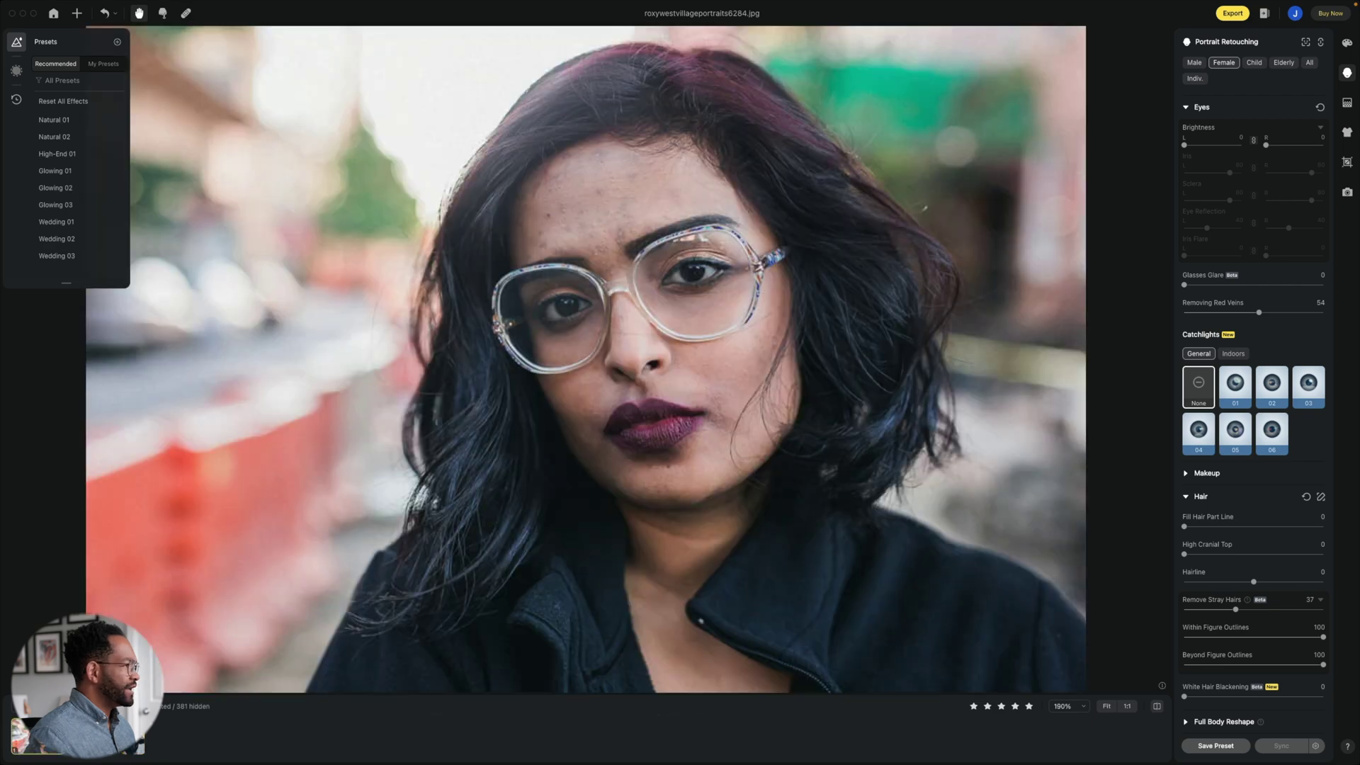
scroll(483, 419, "up", 3)
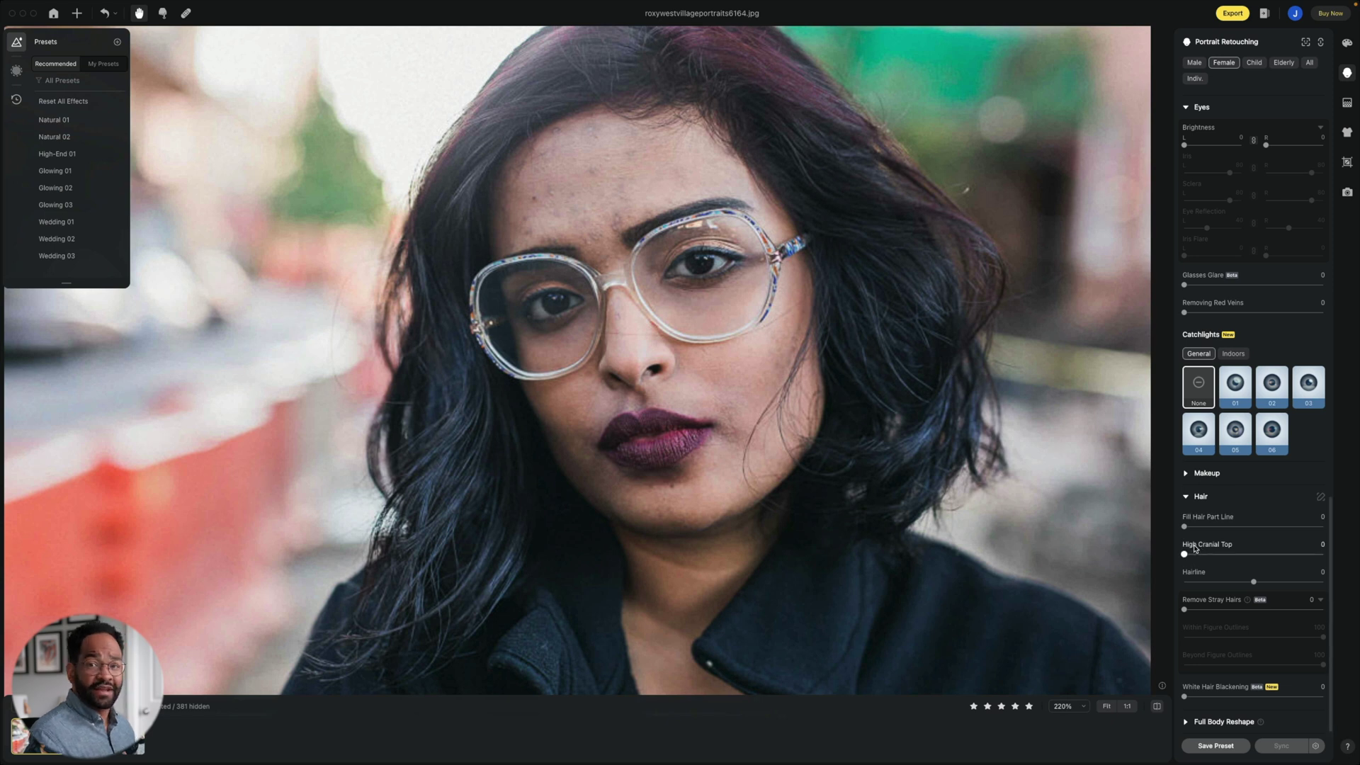
left_click_drag(1187, 285, 1313, 286)
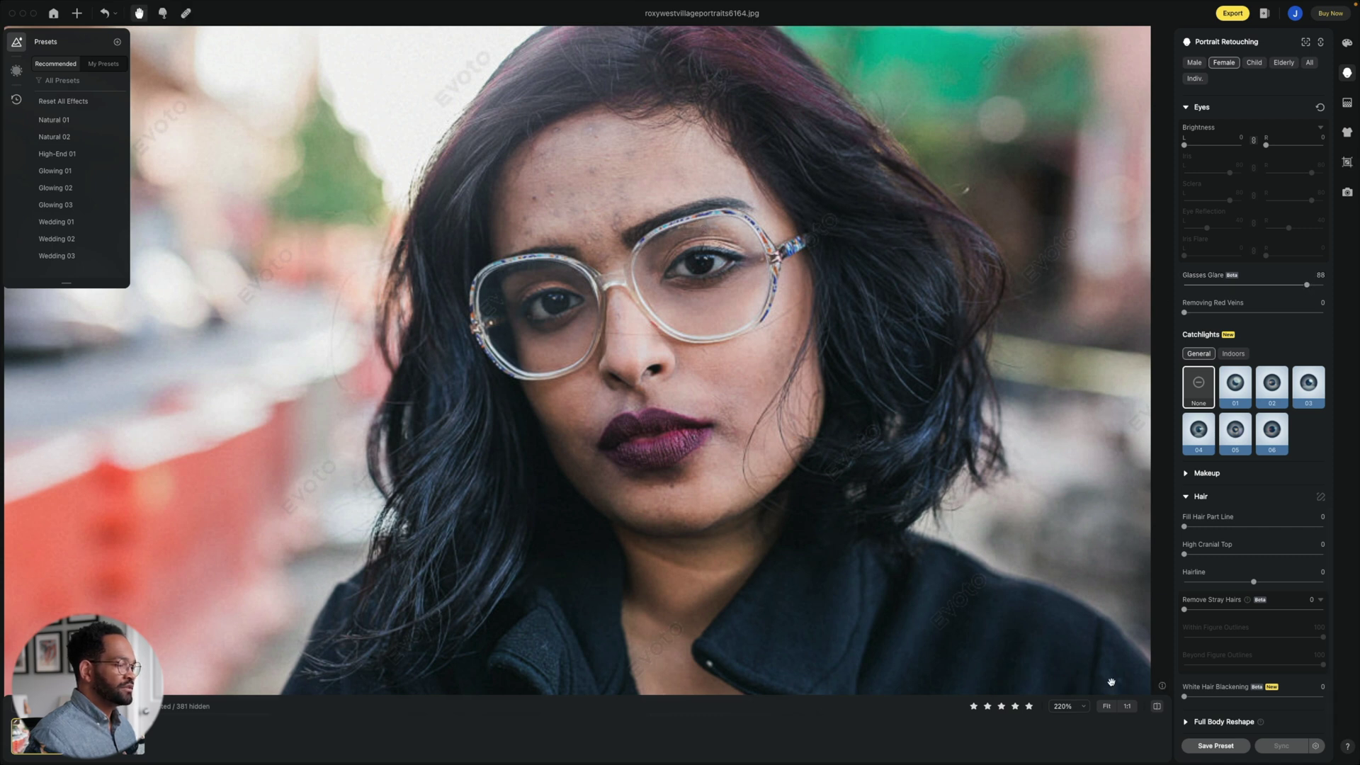
- Compare the glasses portrait before and after the glare removal
left_click(1157, 707)
left_click(1156, 706)
left_click(1156, 706)
left_click(1156, 707)
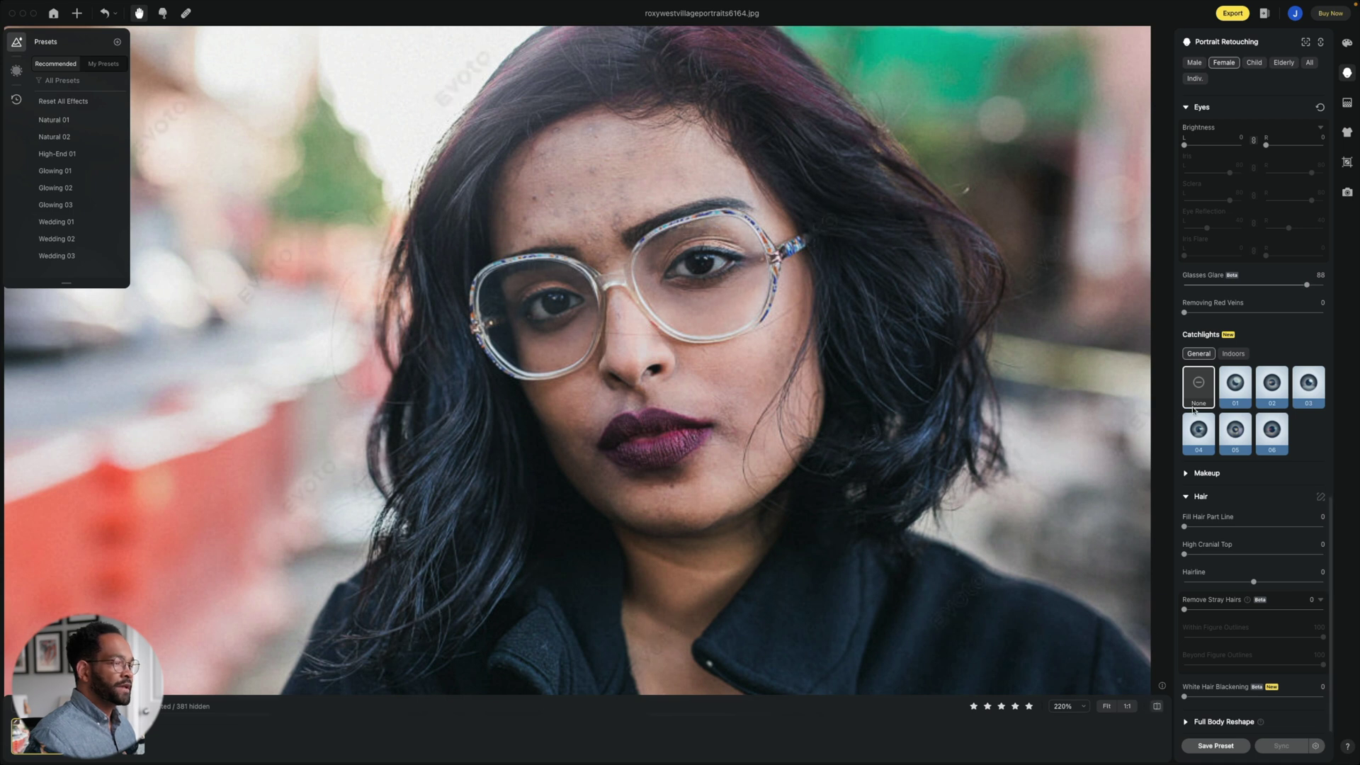
- Set Freckle & Acne removal to 78 and Body Blemish removal to 59 on the glasses portrait
scroll(1222, 222, "up", 10)
left_click_drag(1185, 130, 1295, 132)
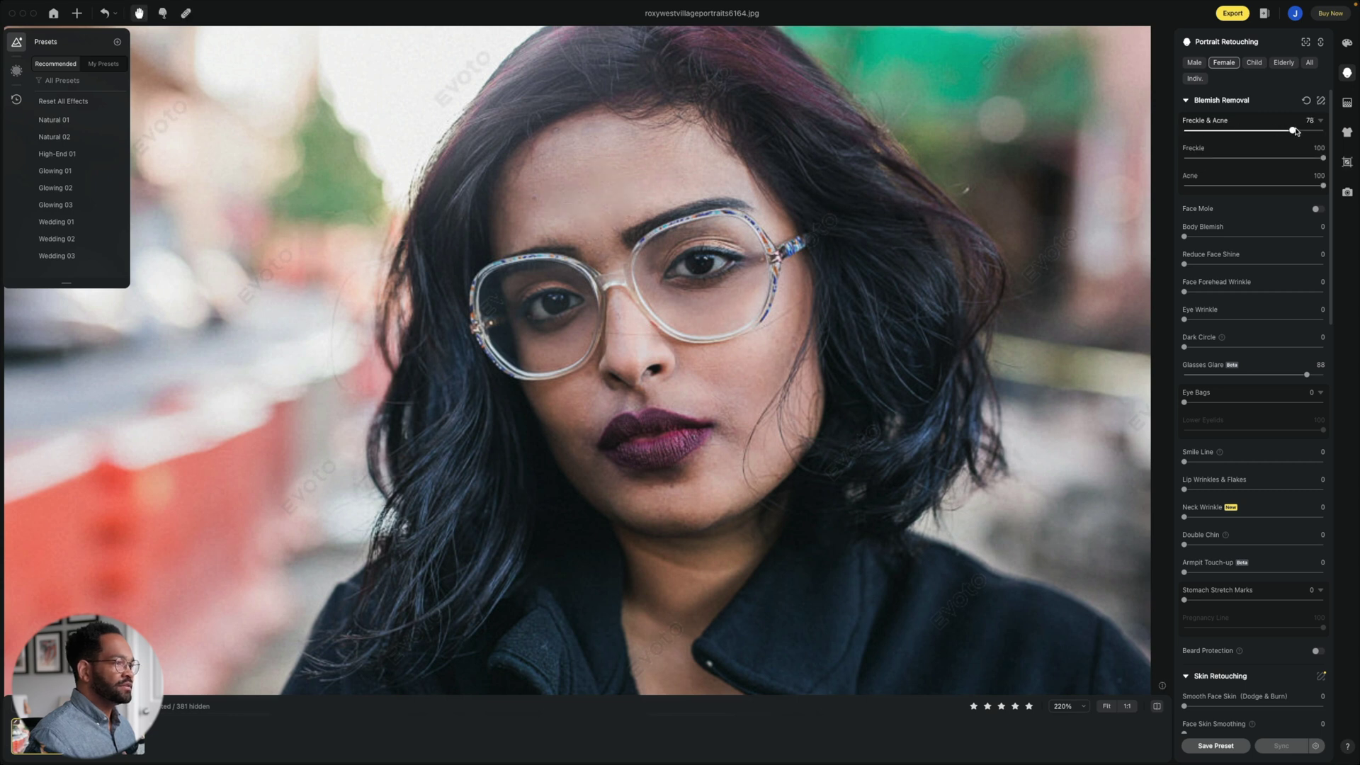
left_click_drag(1185, 237, 1266, 238)
- Set Eye Wrinkle to 35, Dark Circle to 55 and Eye Bags to 44 on the glasses portrait
left_click_drag(1185, 319, 1265, 347)
scroll(1256, 350, "down", 1)
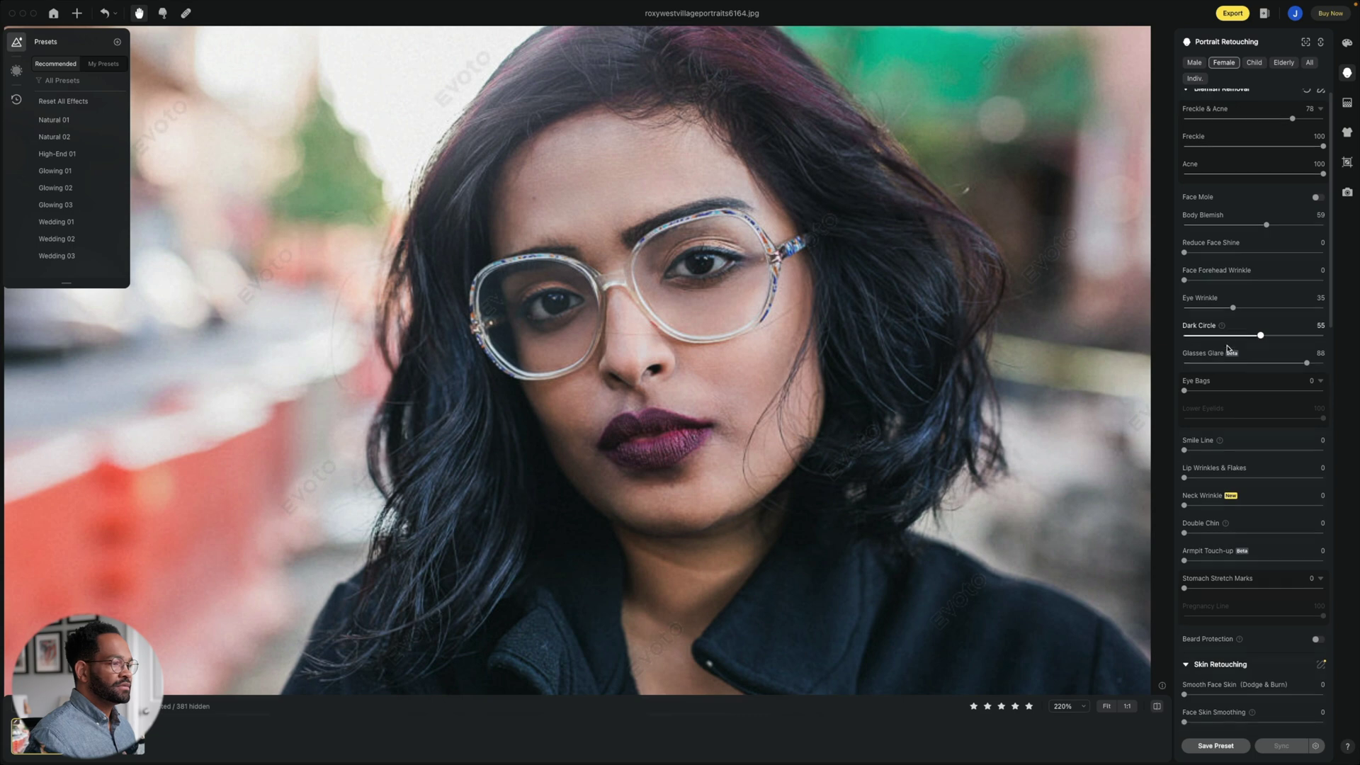
left_click_drag(1185, 354, 1252, 356)
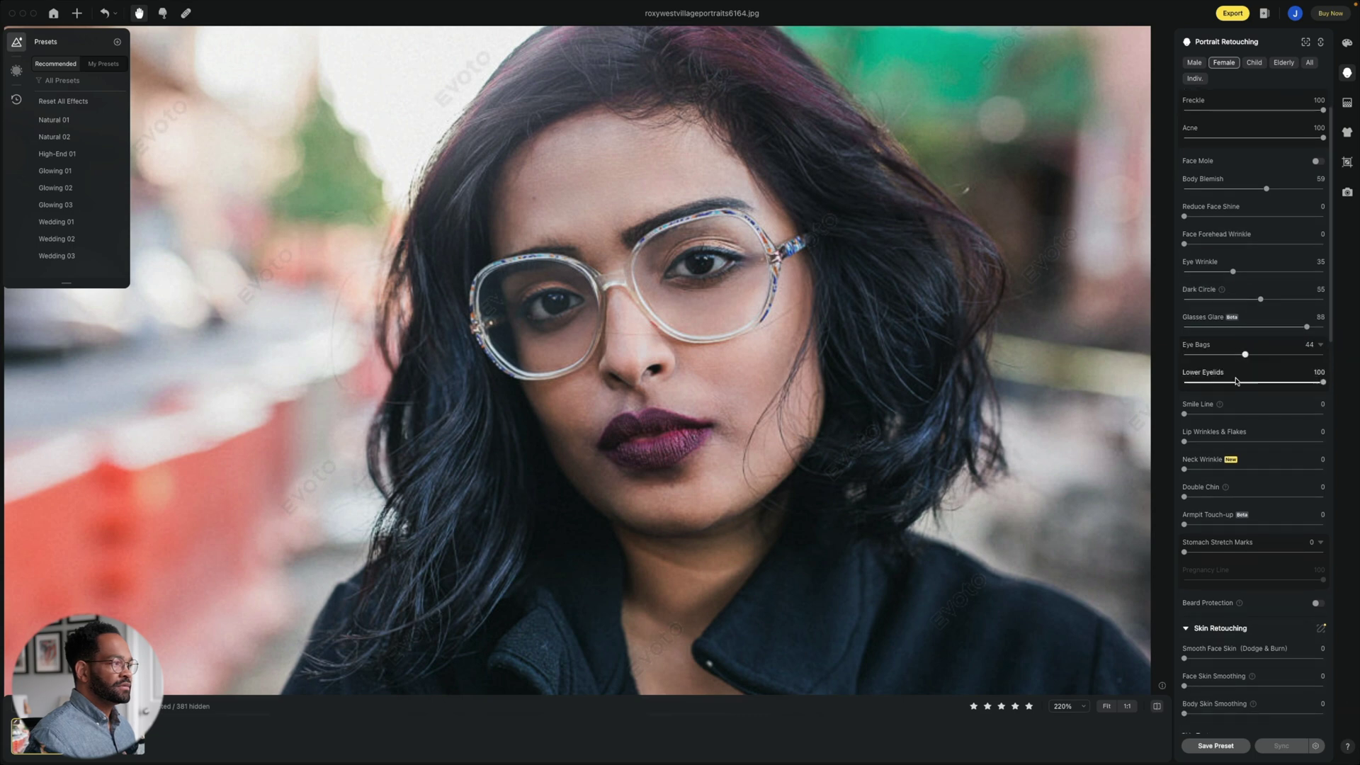
- Set Face Skin Smoothing to 19 and Body Skin Smoothing to 28 on the glasses portrait
scroll(985, 360, "down", 3)
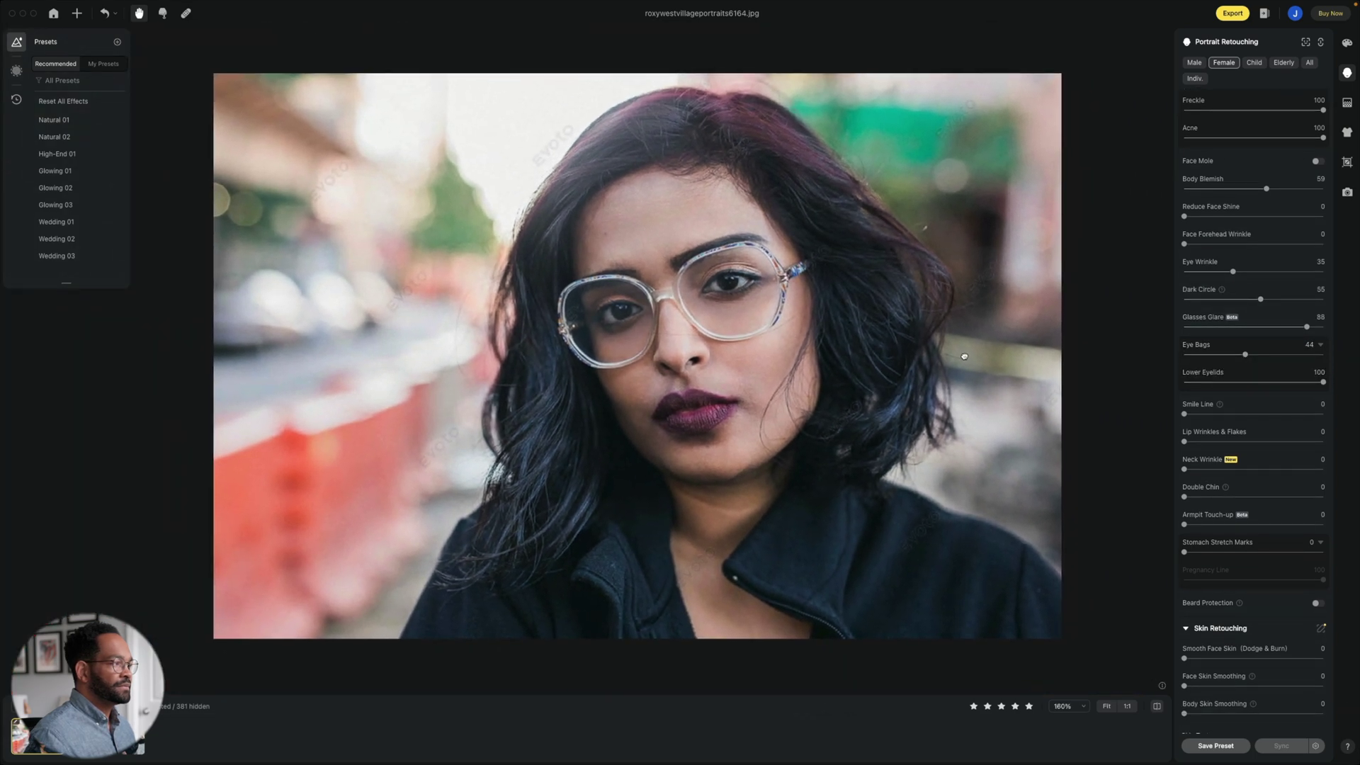
scroll(1258, 400, "down", 4)
scroll(1258, 400, "down", 6)
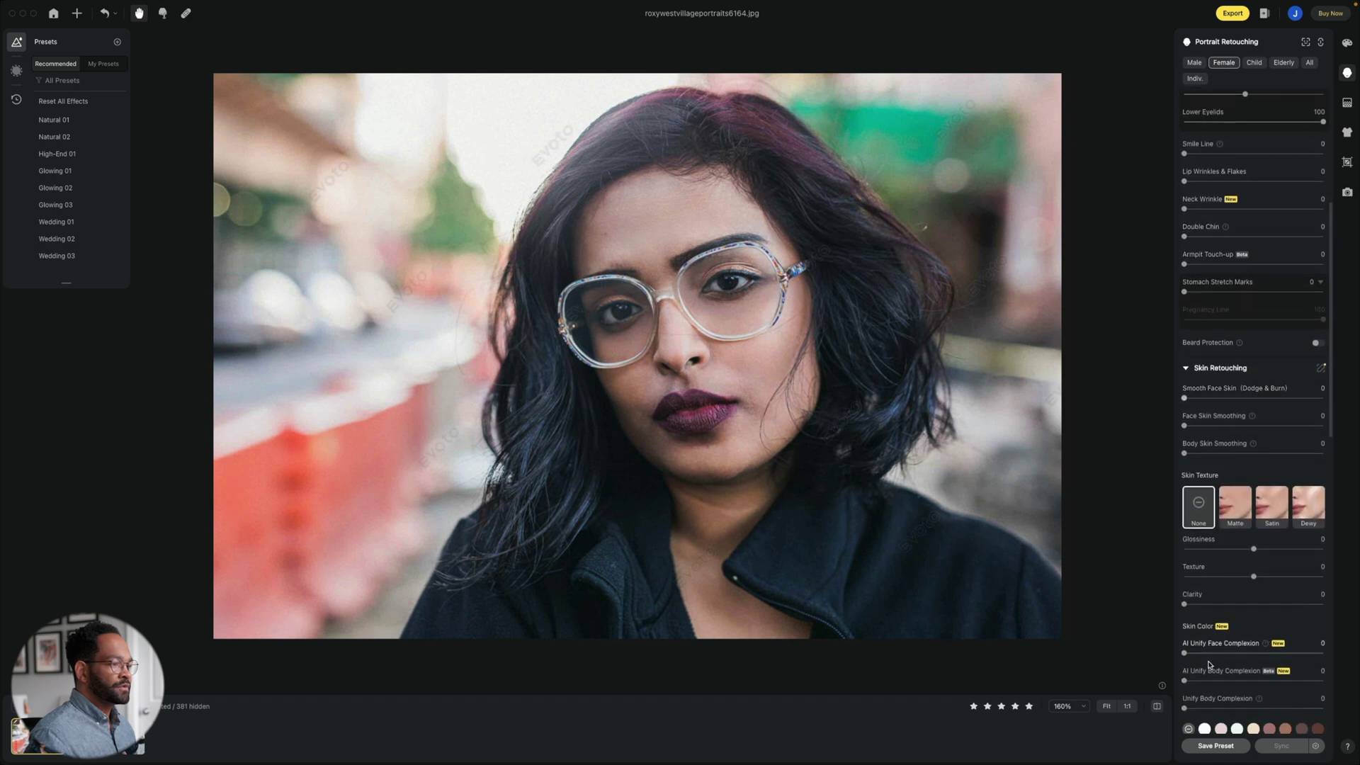
scroll(1198, 440, "down", 3)
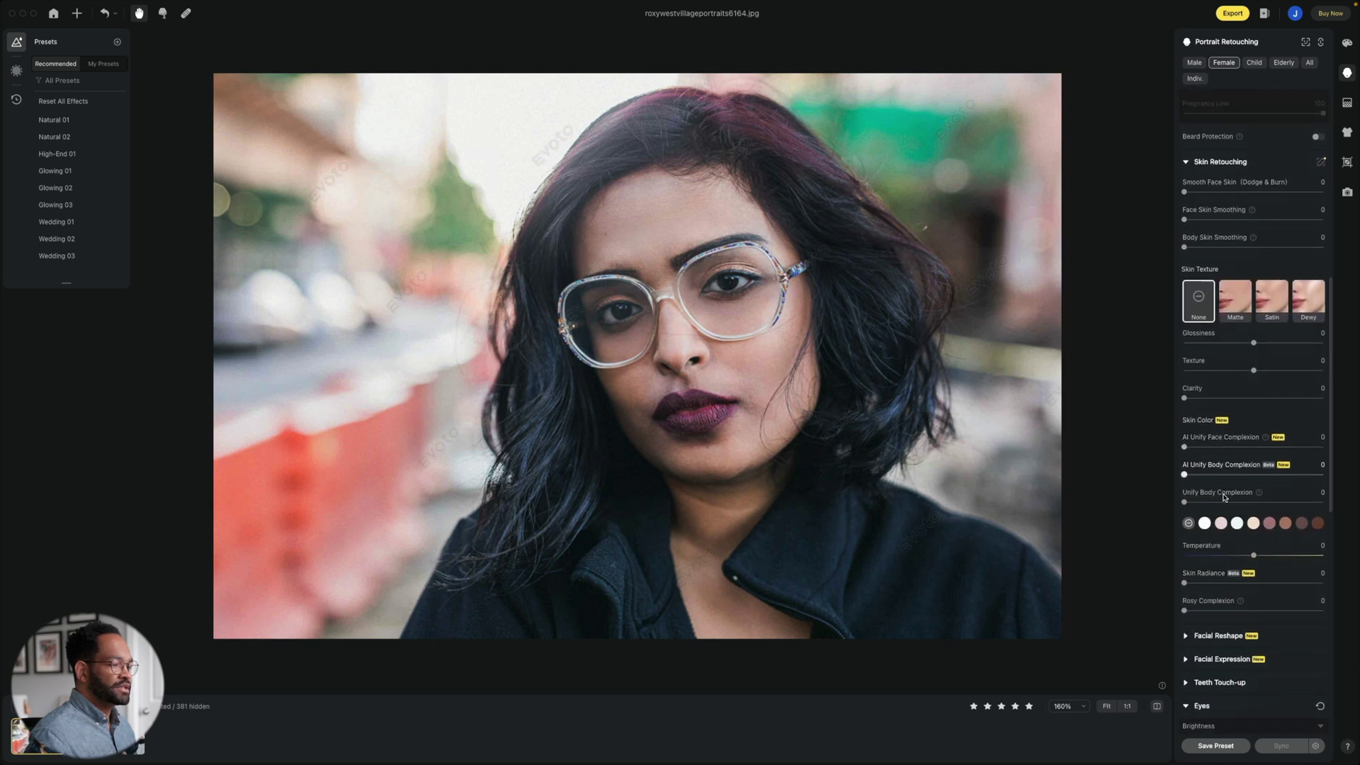
scroll(1191, 305, "up", 3)
left_click_drag(1184, 242, 1224, 270)
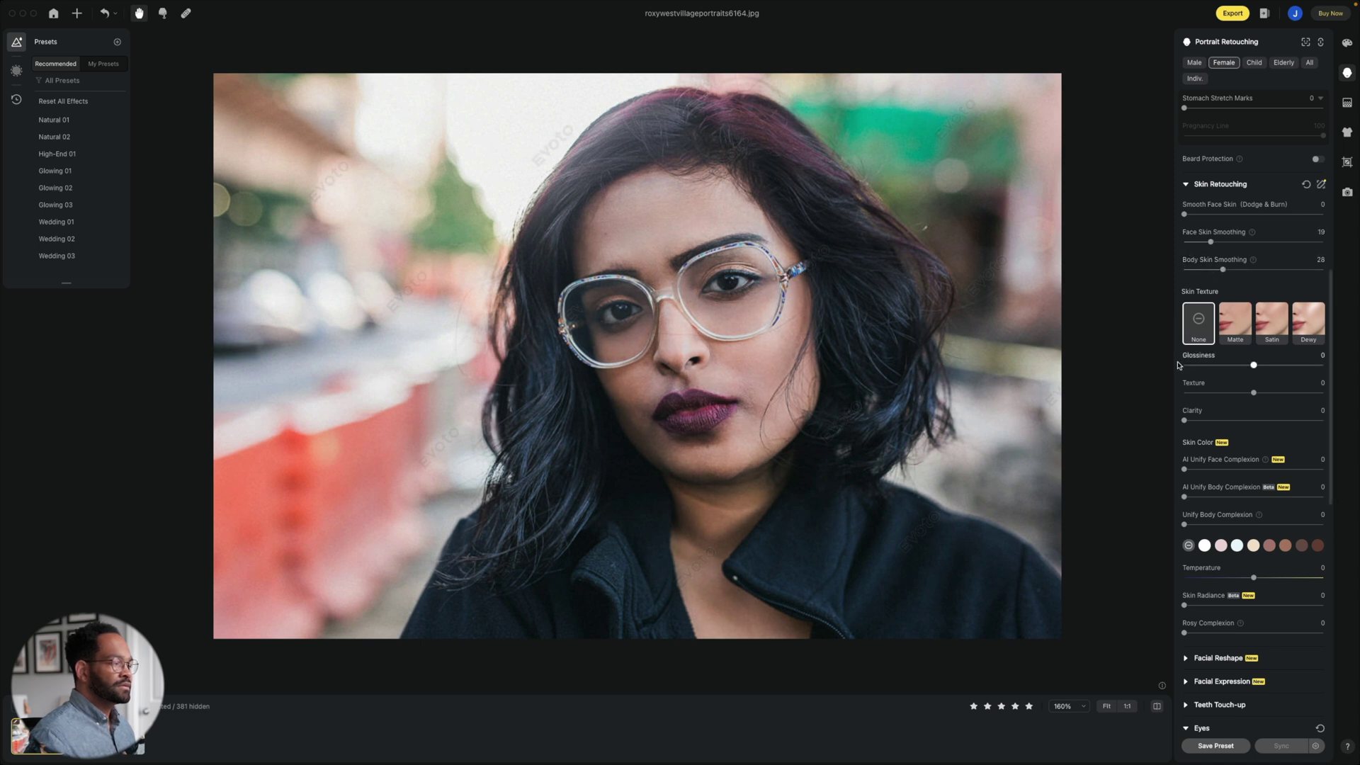
- Set Removing Red Veins to 47 on the glasses portrait
scroll(1194, 360, "down", 5)
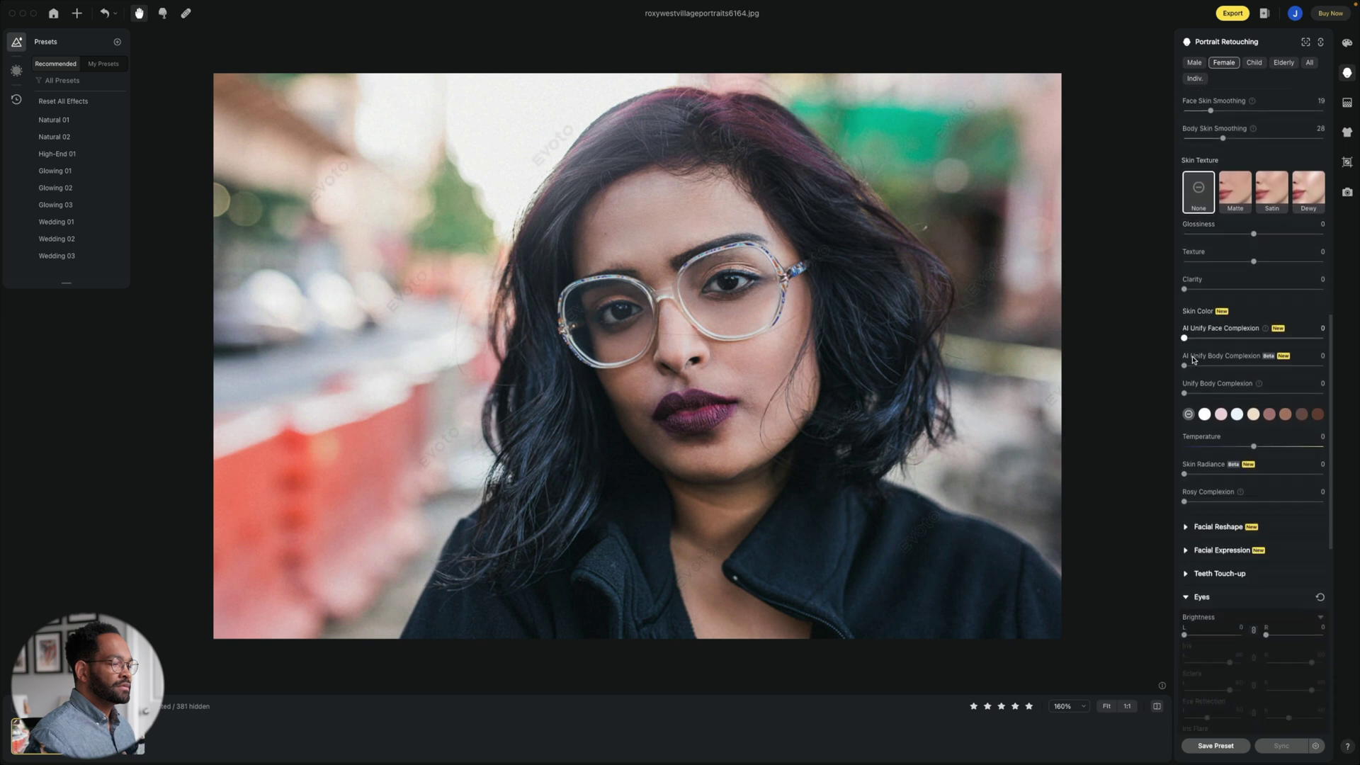
scroll(1193, 360, "down", 3)
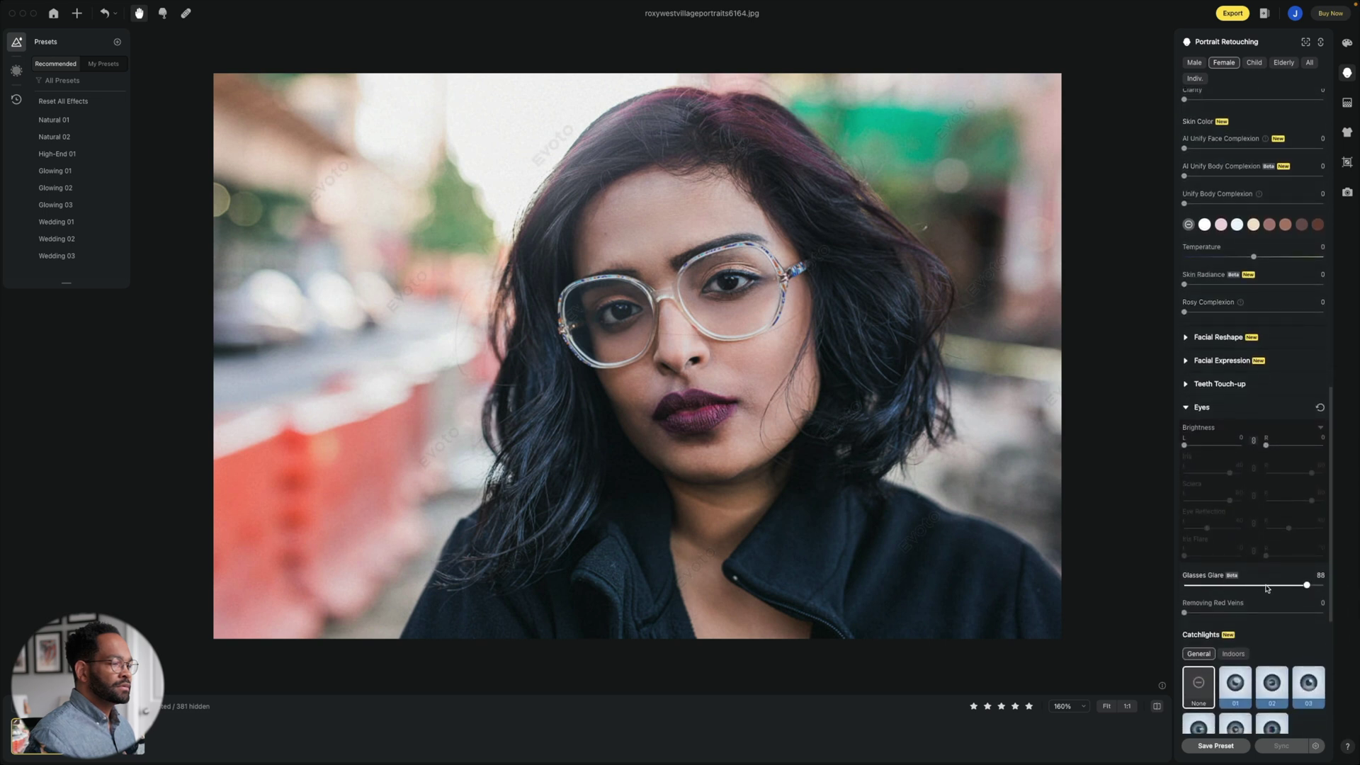
left_click_drag(1185, 613, 1249, 613)
- Set Remove Stray Hairs to 32 on the glasses portrait and compare the photo before and after the retouching
scroll(1217, 565, "down", 4)
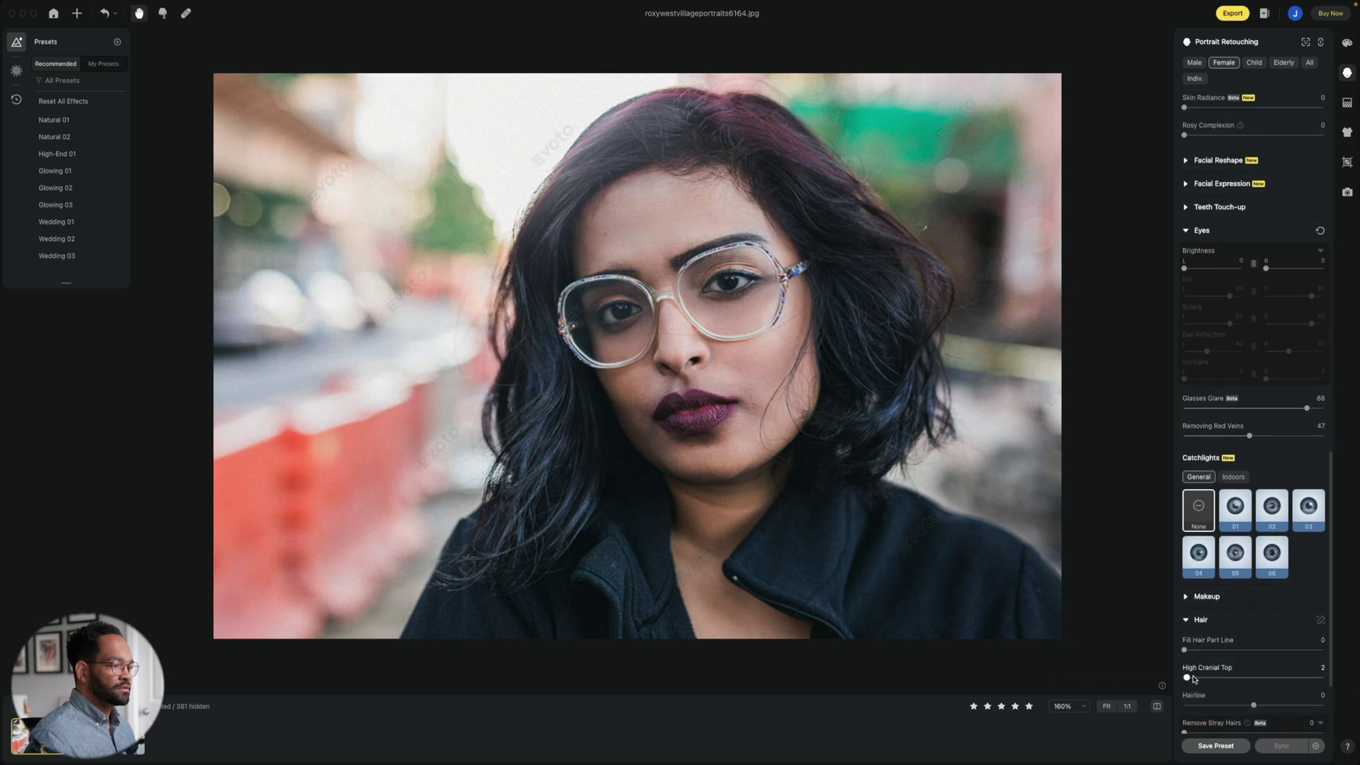
scroll(1226, 709, "down", 2)
left_click_drag(1185, 666, 1234, 667)
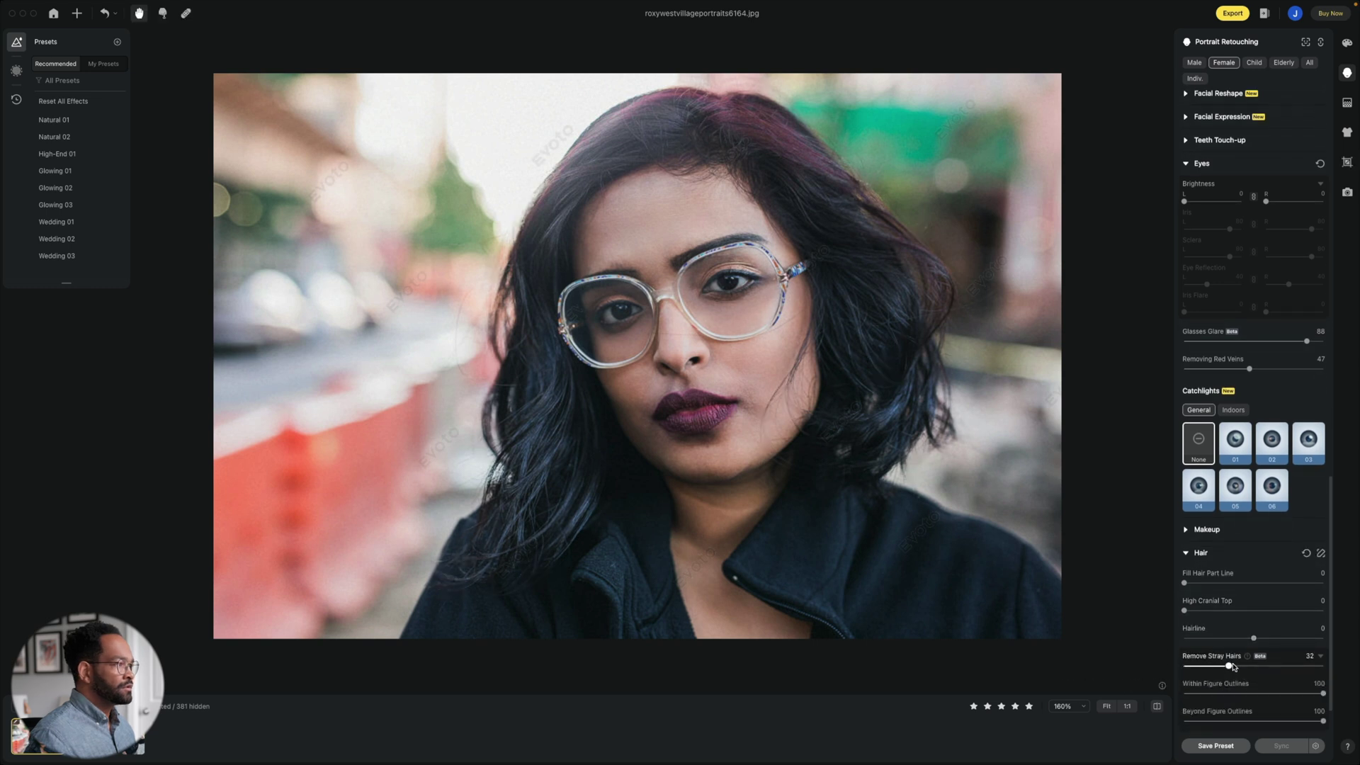
left_click(1158, 706)
left_click(1158, 707)
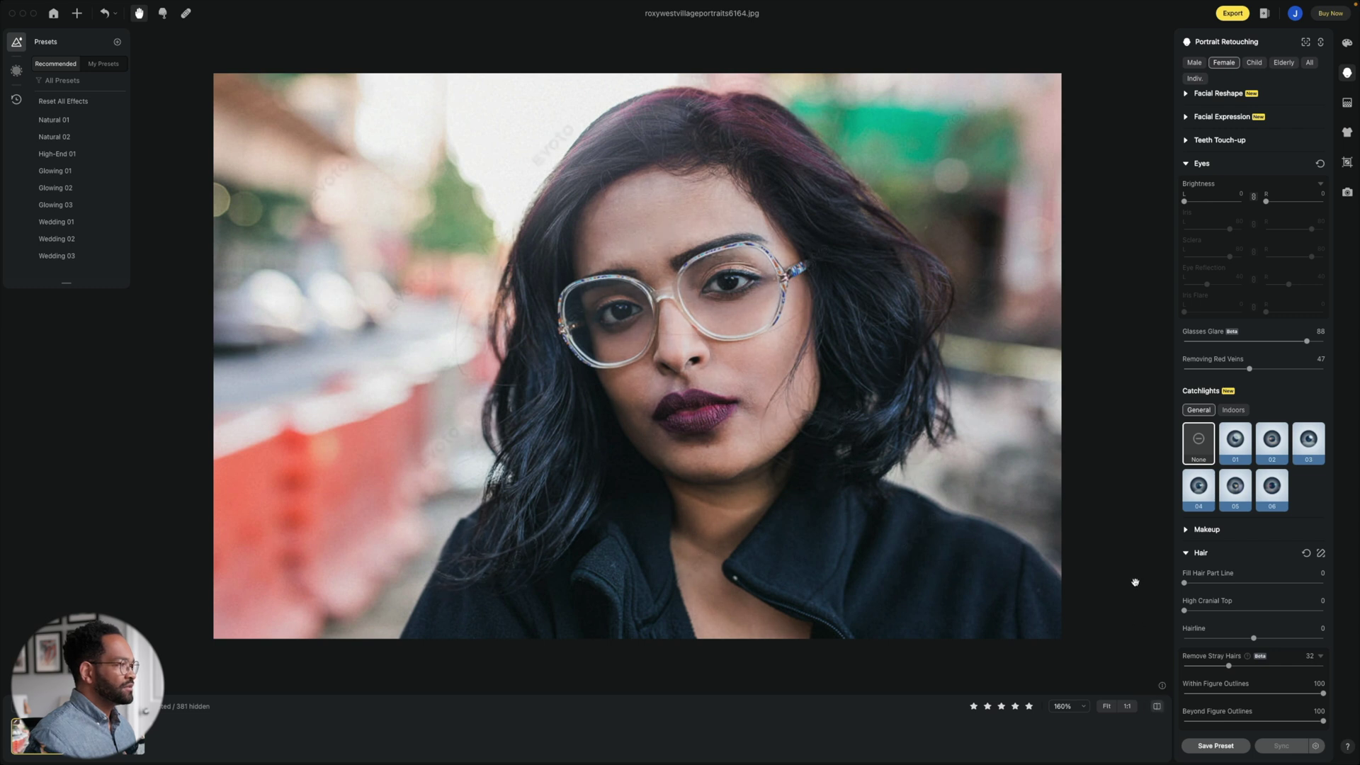
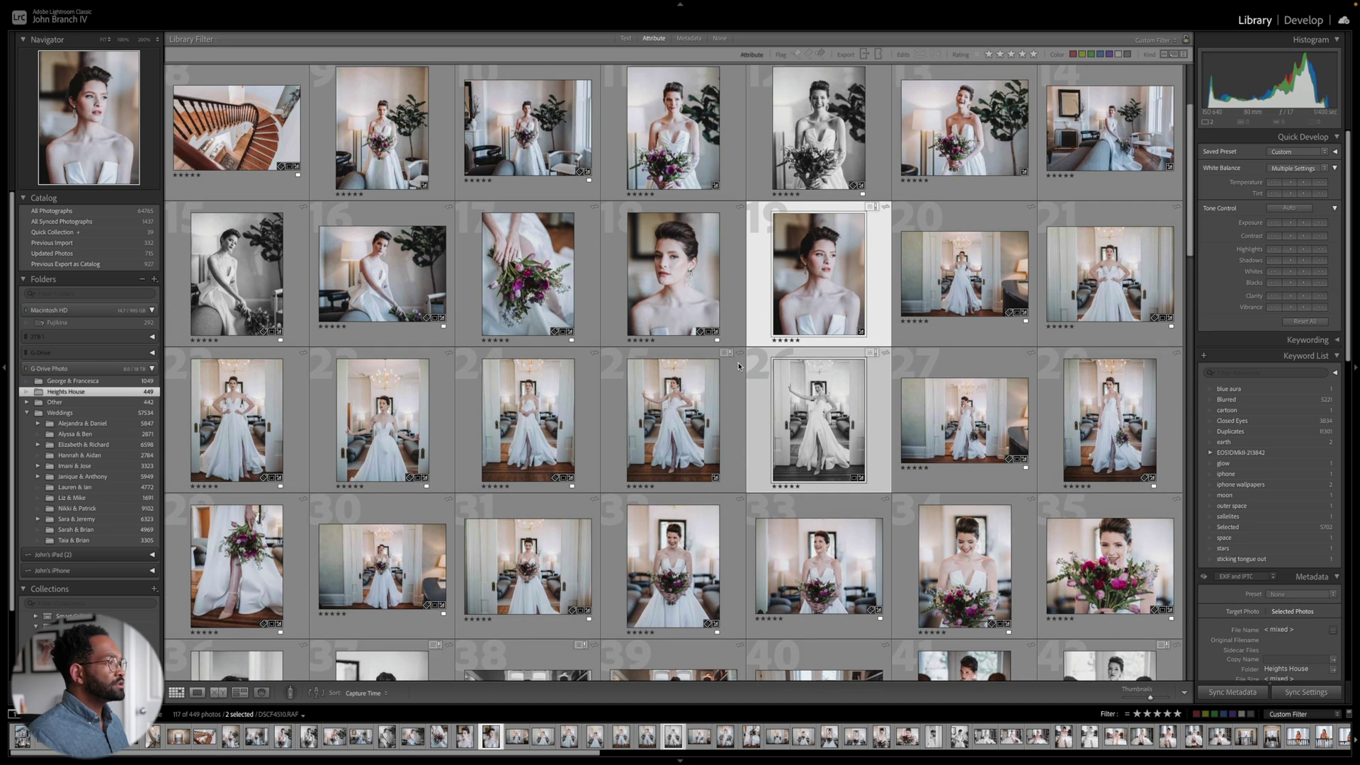
- In Lightroom Classic, add photos 46 and 20 of the Heights House folder to the selected bridal photos
scroll(738, 366, "down", 10)
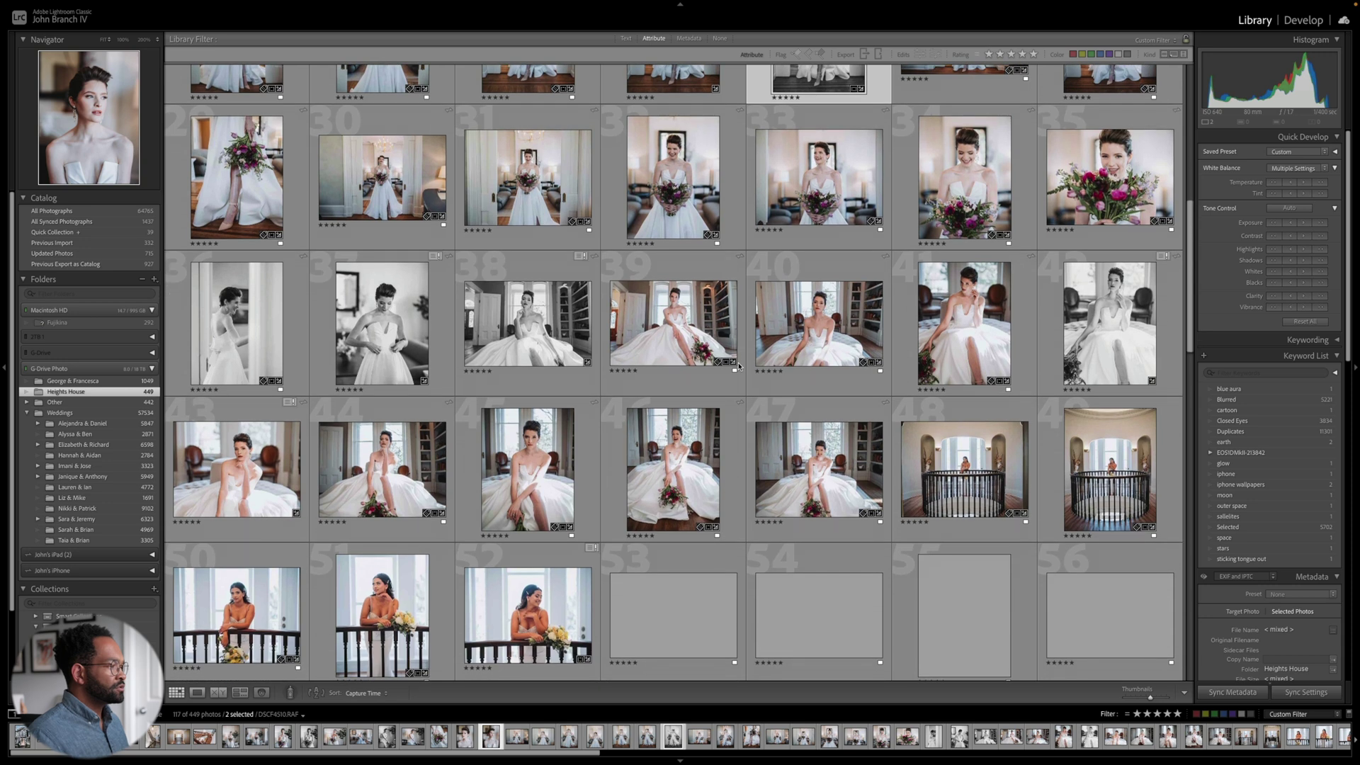
scroll(738, 367, "down", 1)
scroll(738, 366, "up", 2)
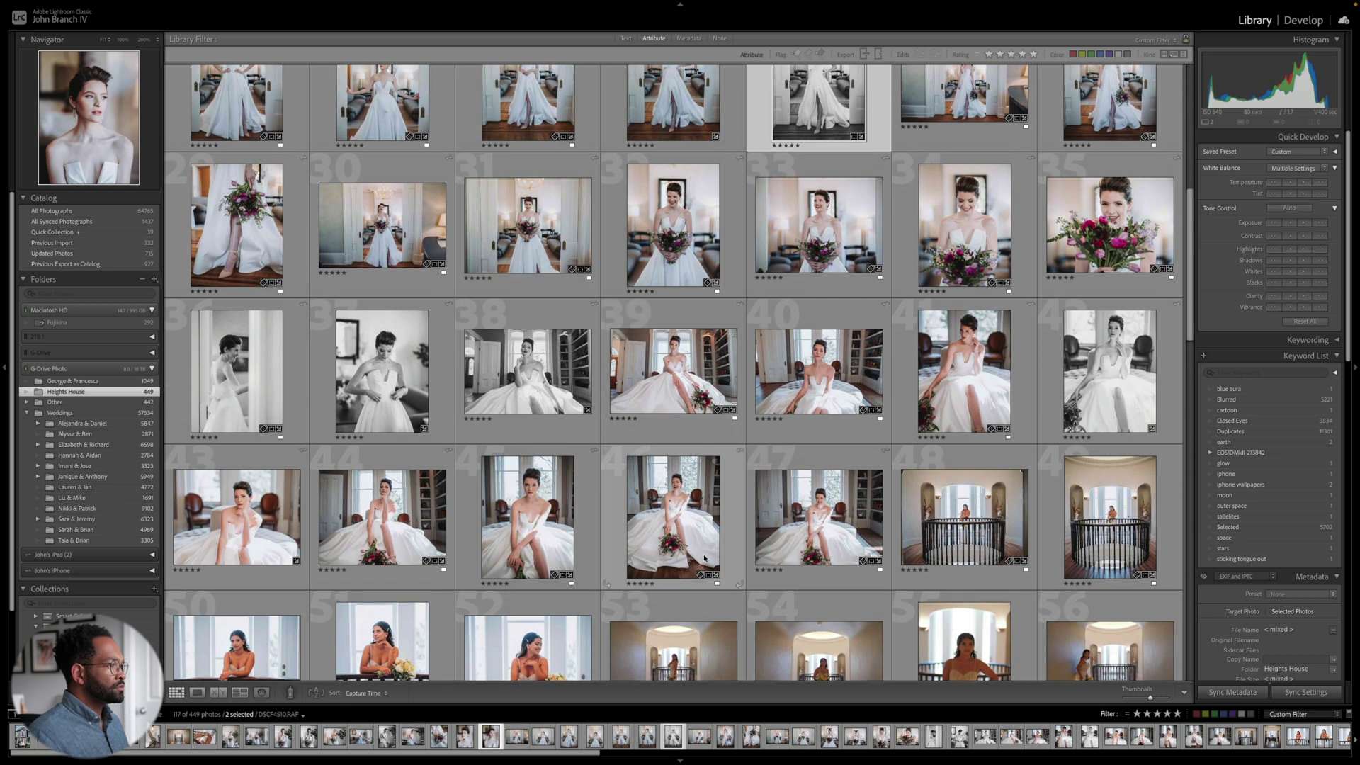
left_click(705, 559, "super")
scroll(723, 489, "up", 4)
scroll(726, 494, "up", 1)
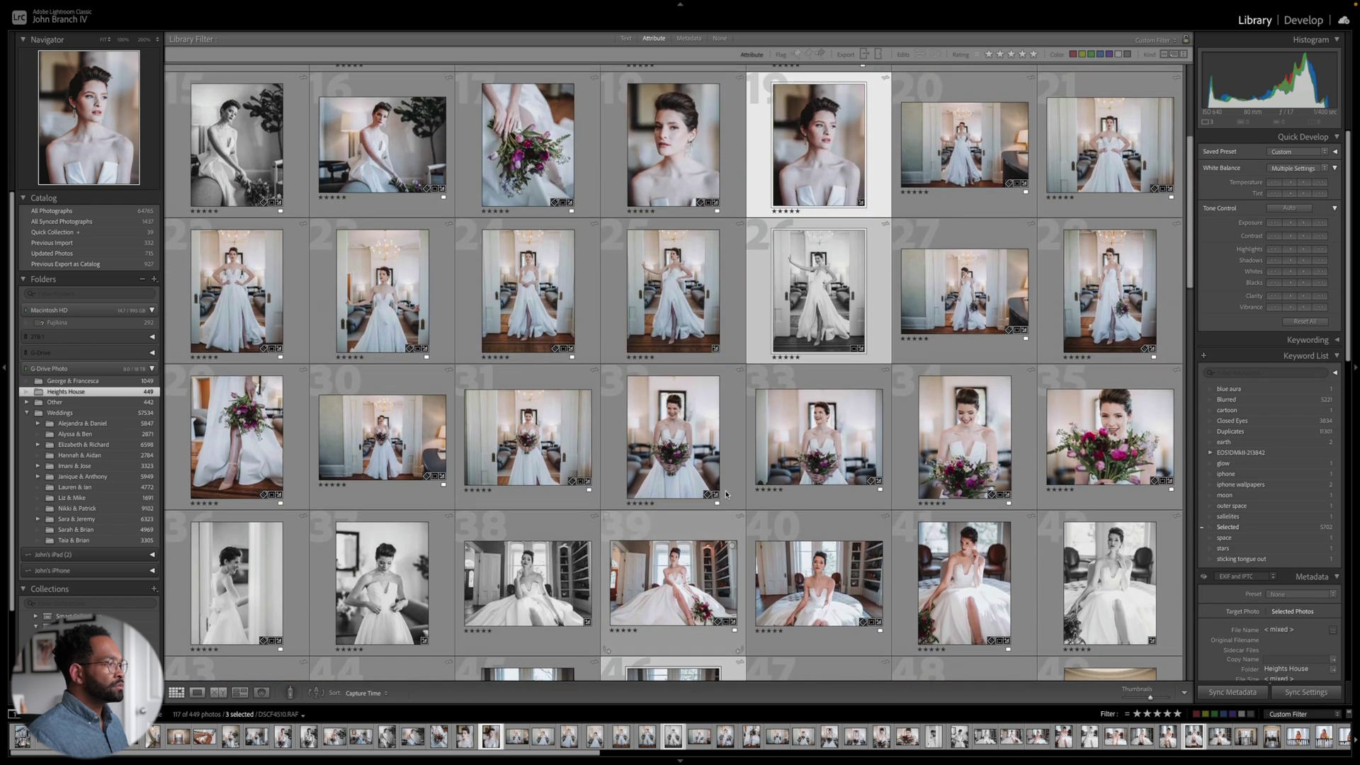
scroll(725, 494, "up", 1)
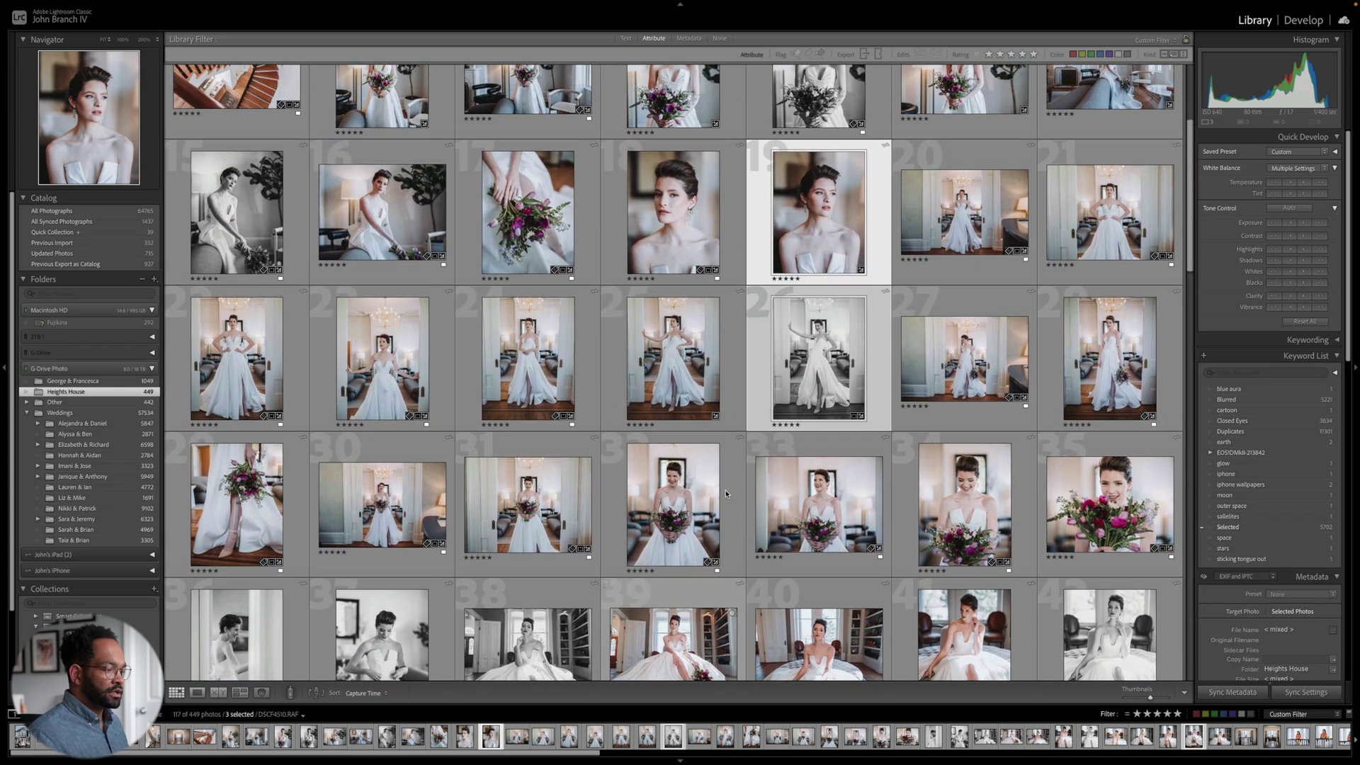
scroll(726, 493, "up", 1)
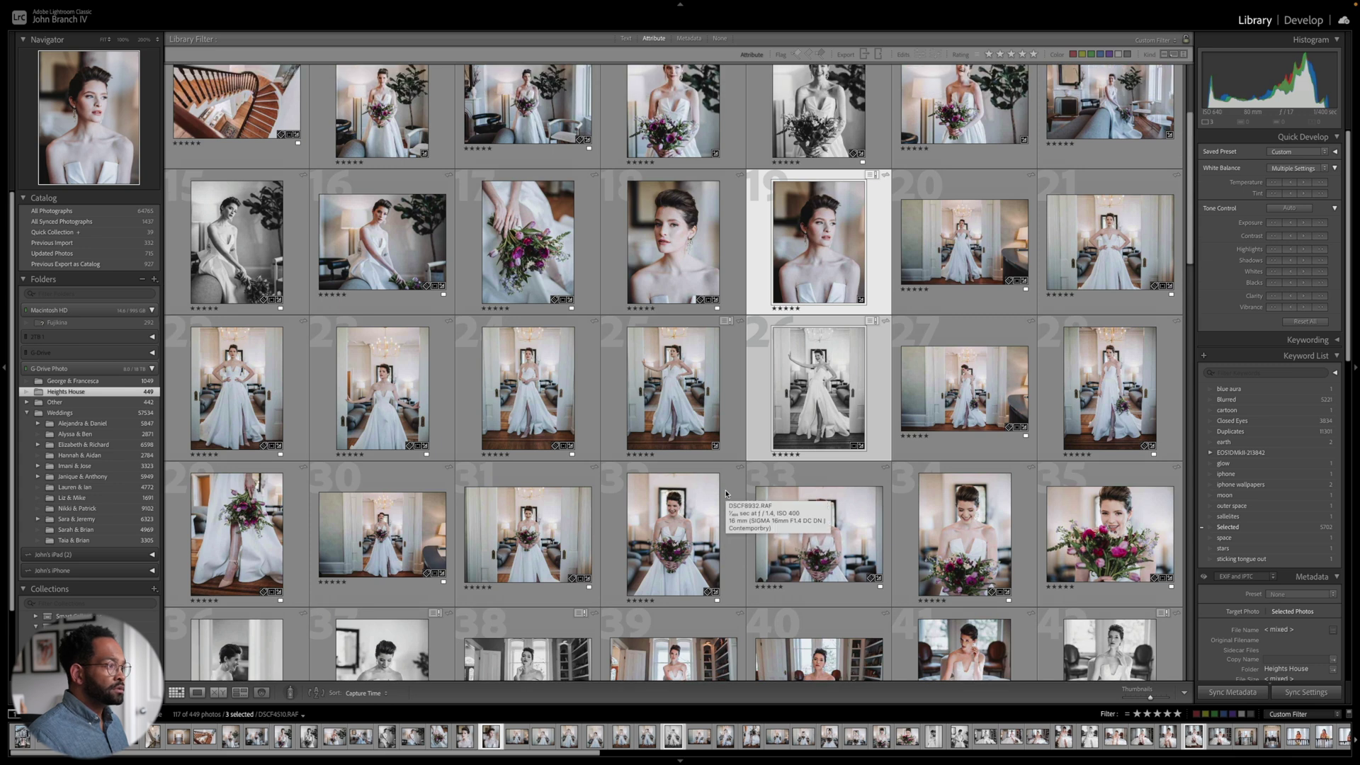
left_click(948, 255, "super")
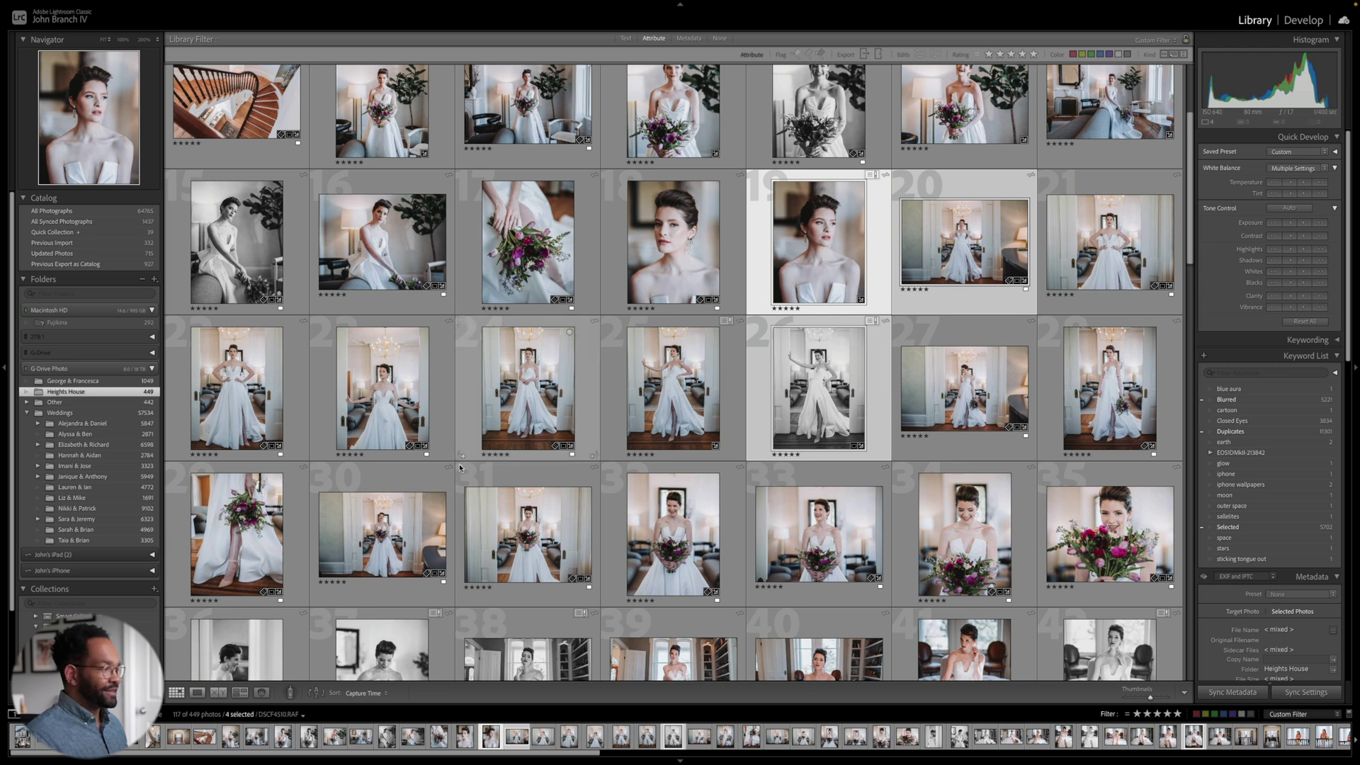
- Open the export settings for the selected photos and choose Downloads as the destination folder
key("super+shift+e")
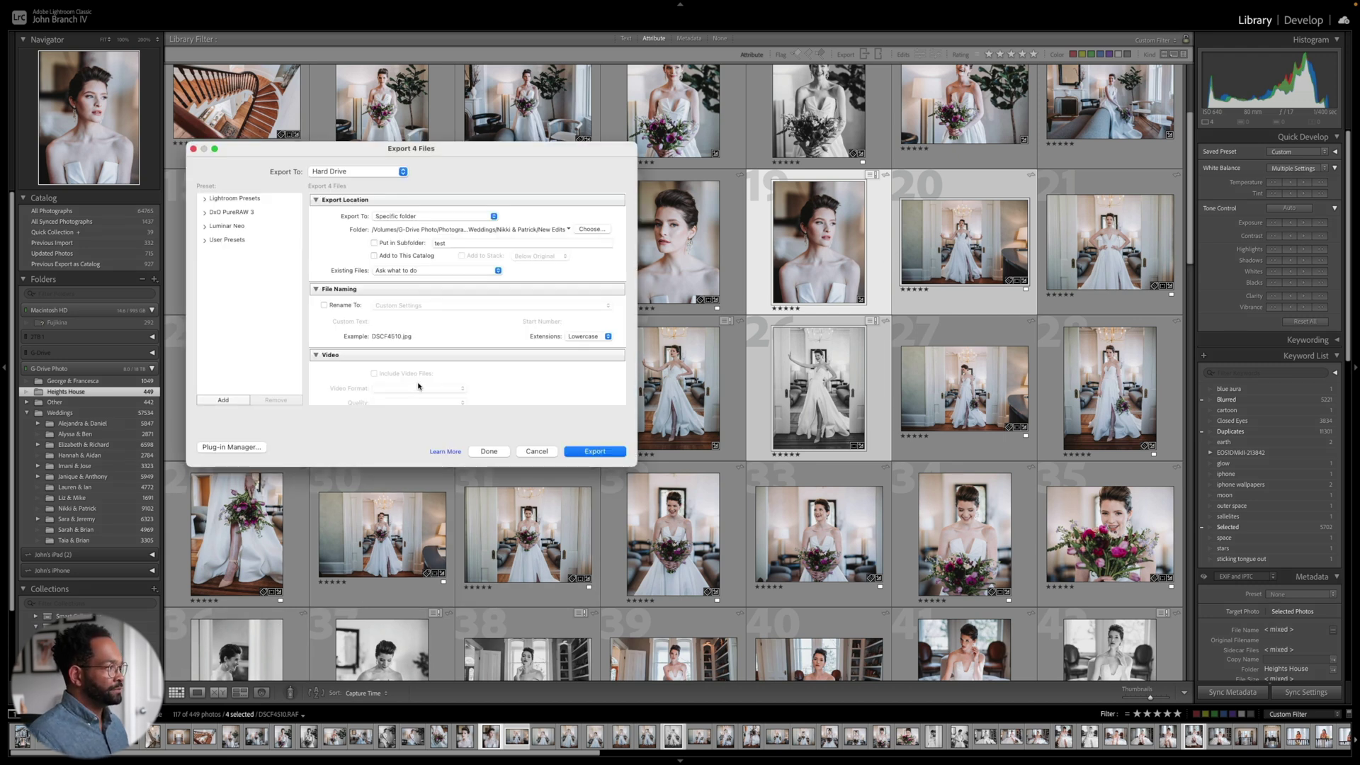
left_click(592, 231)
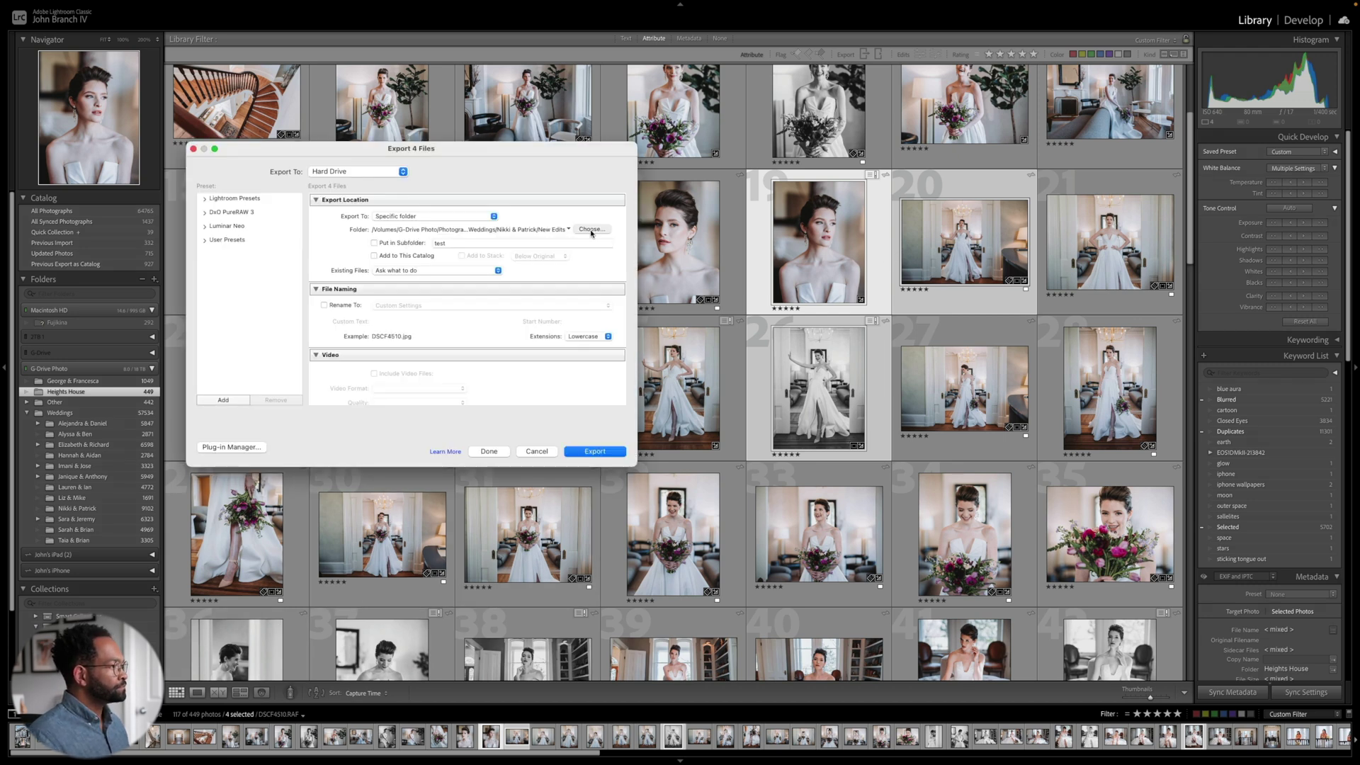
left_click(259, 239)
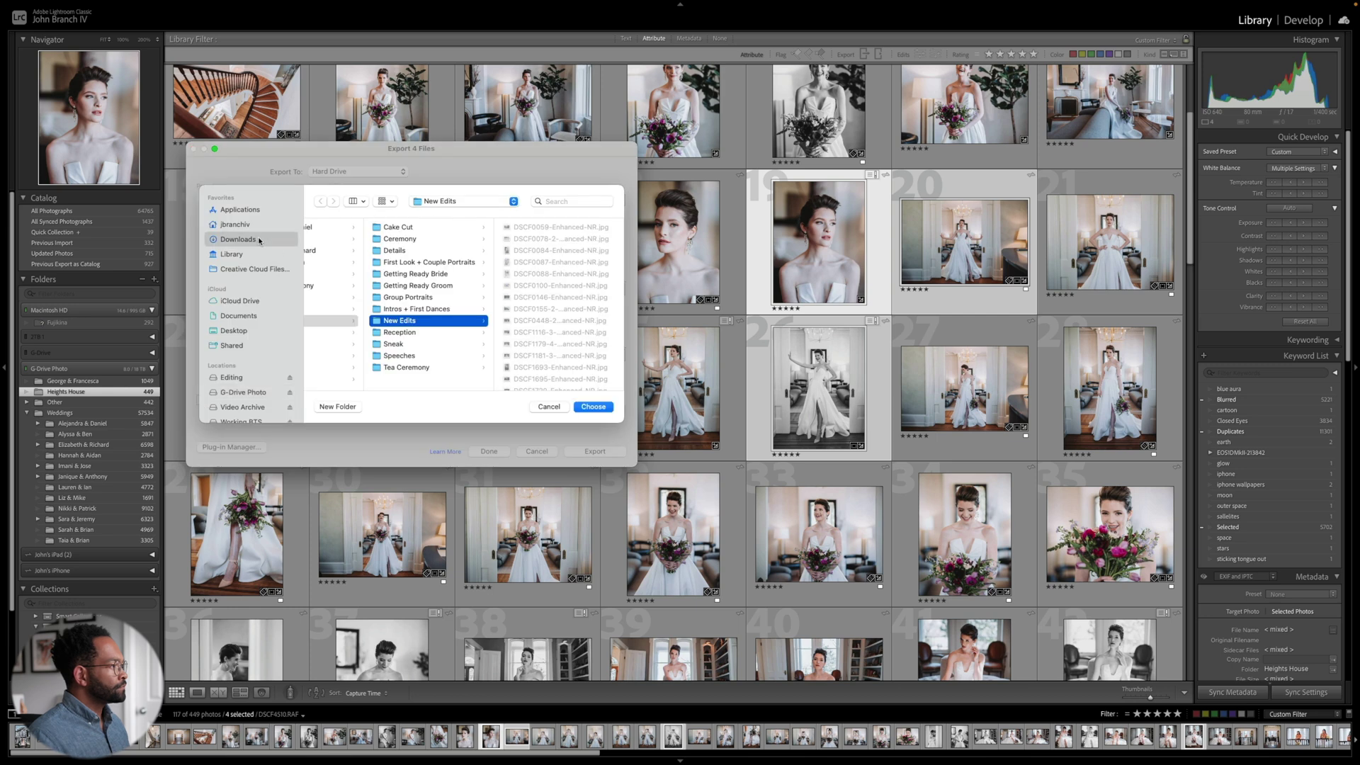
left_click(593, 406)
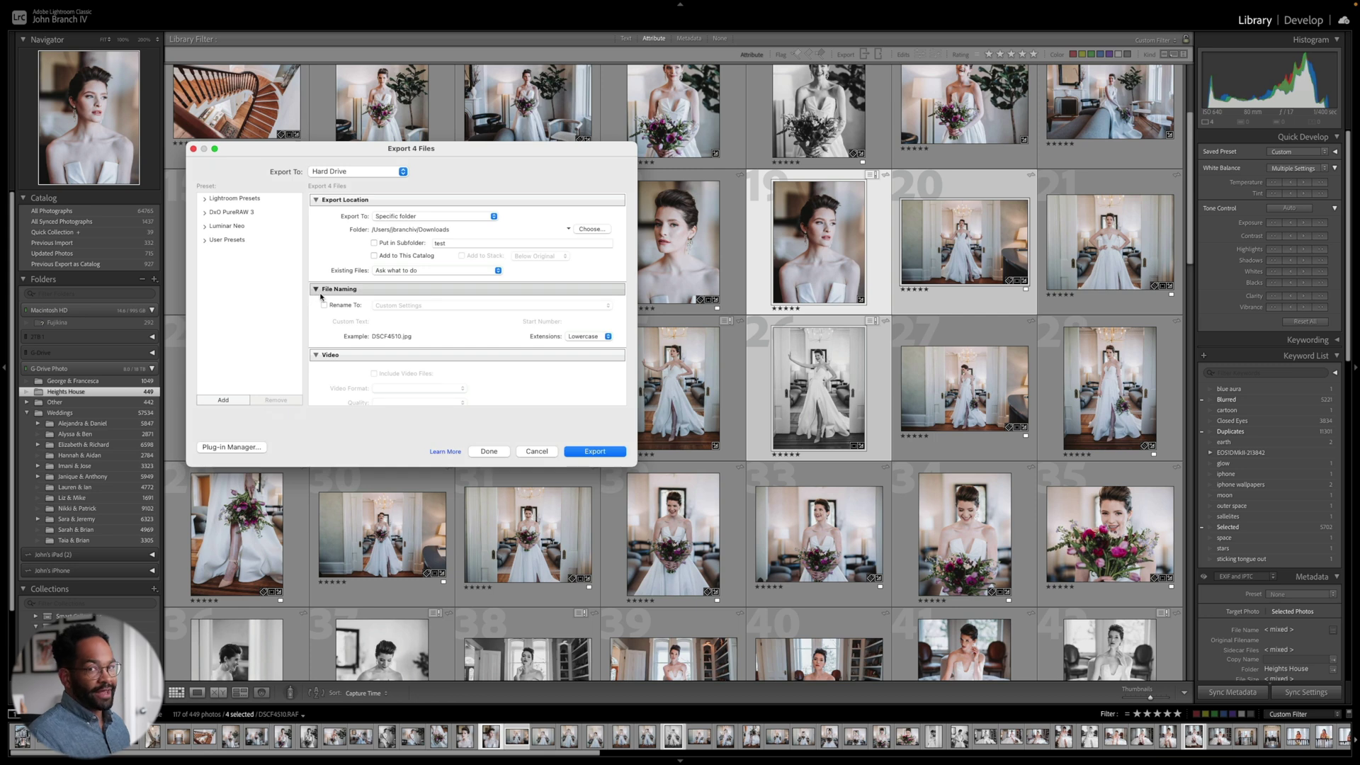
- Review the remaining export settings, set the After Export action to Do nothing, and export the selected photos
scroll(323, 296, "down", 5)
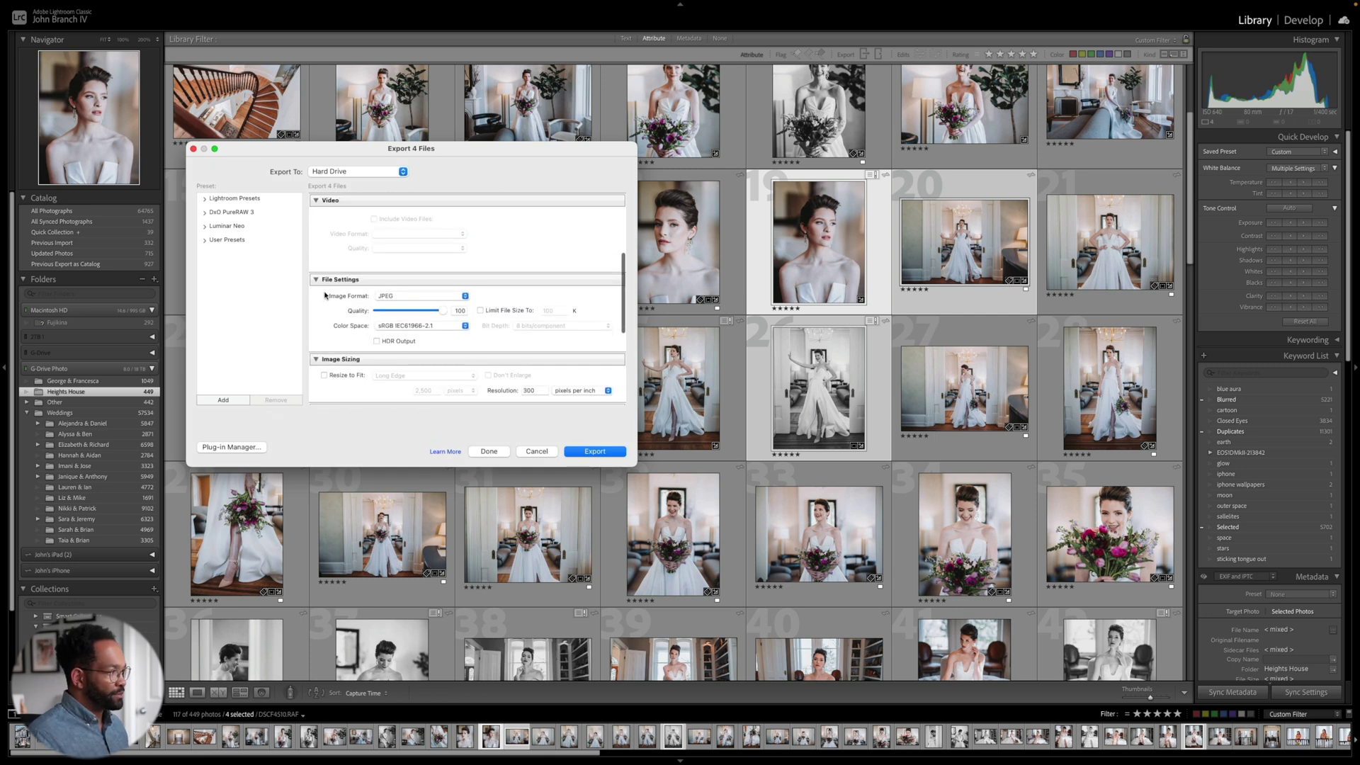
scroll(325, 297, "down", 3)
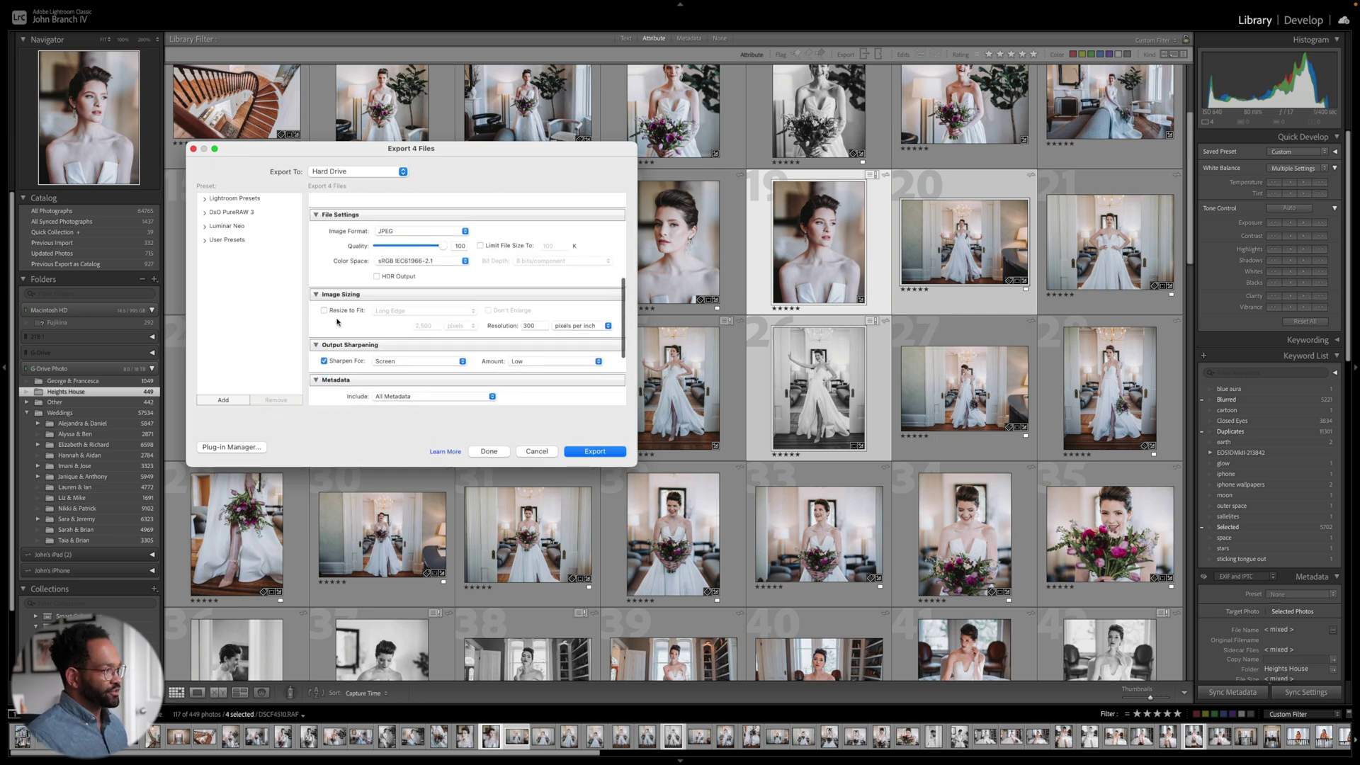
scroll(340, 317, "down", 3)
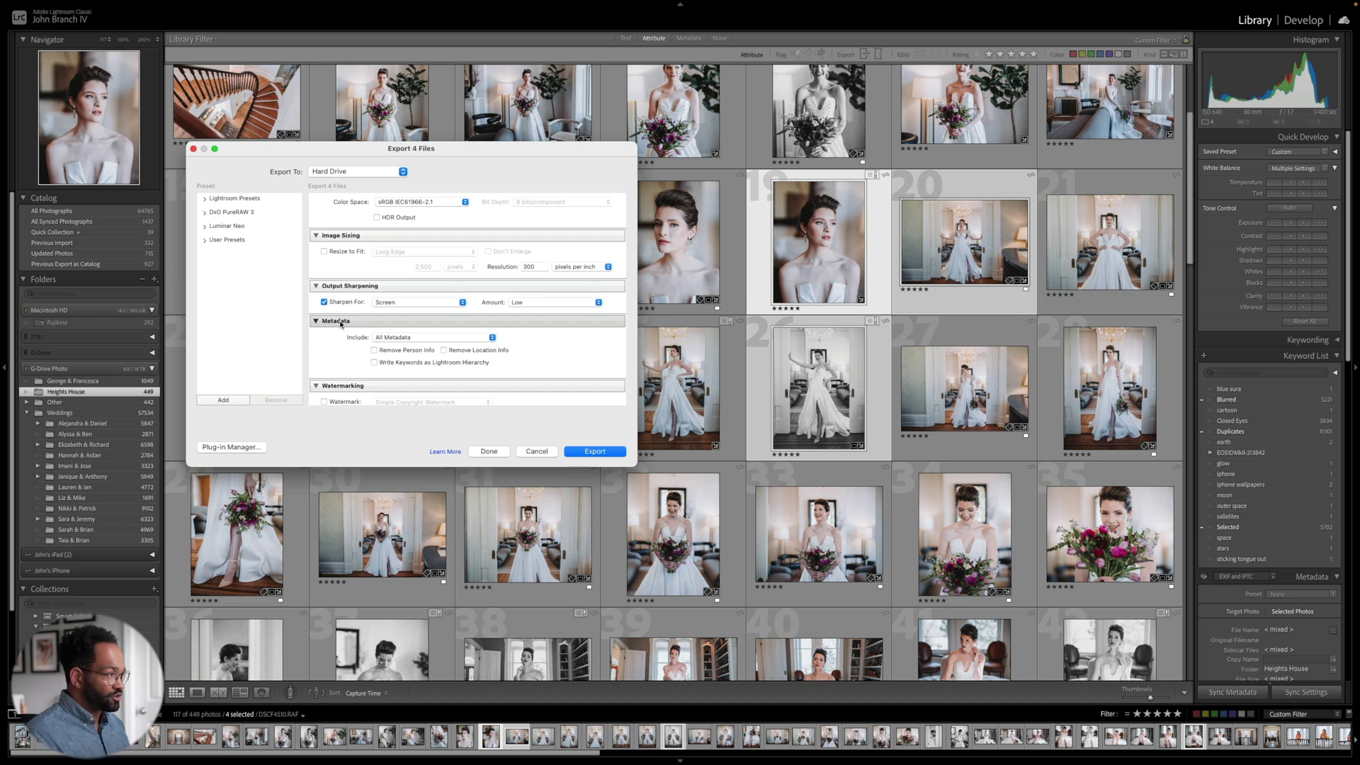
scroll(340, 324, "down", 3)
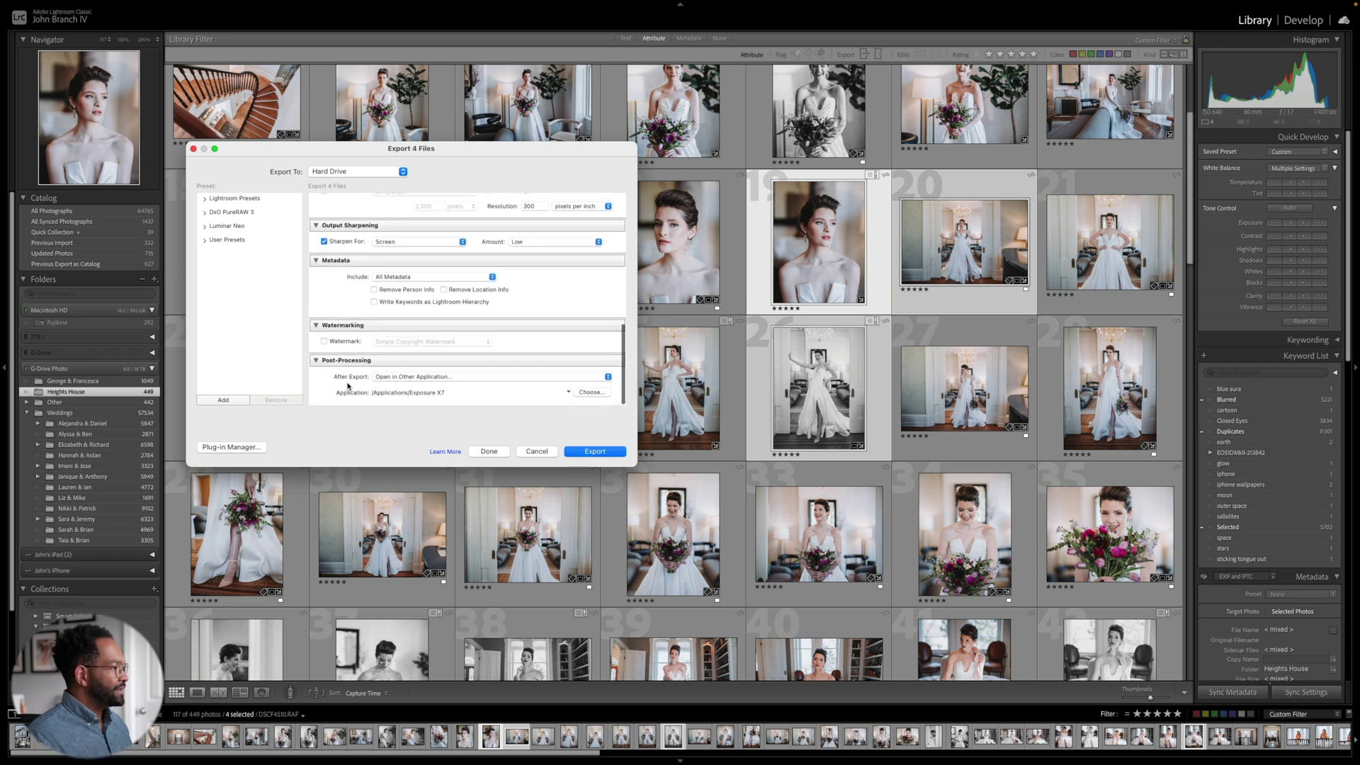
left_click(427, 378)
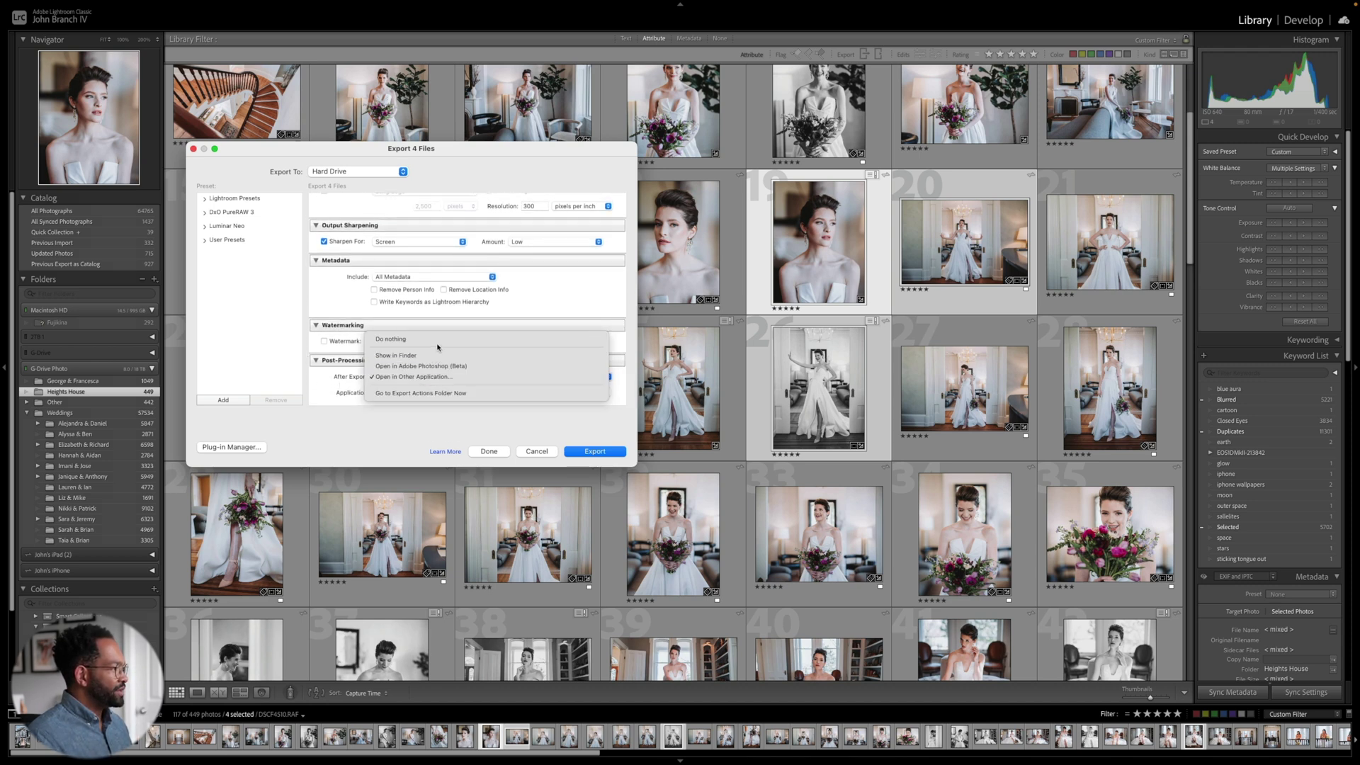
left_click(425, 342)
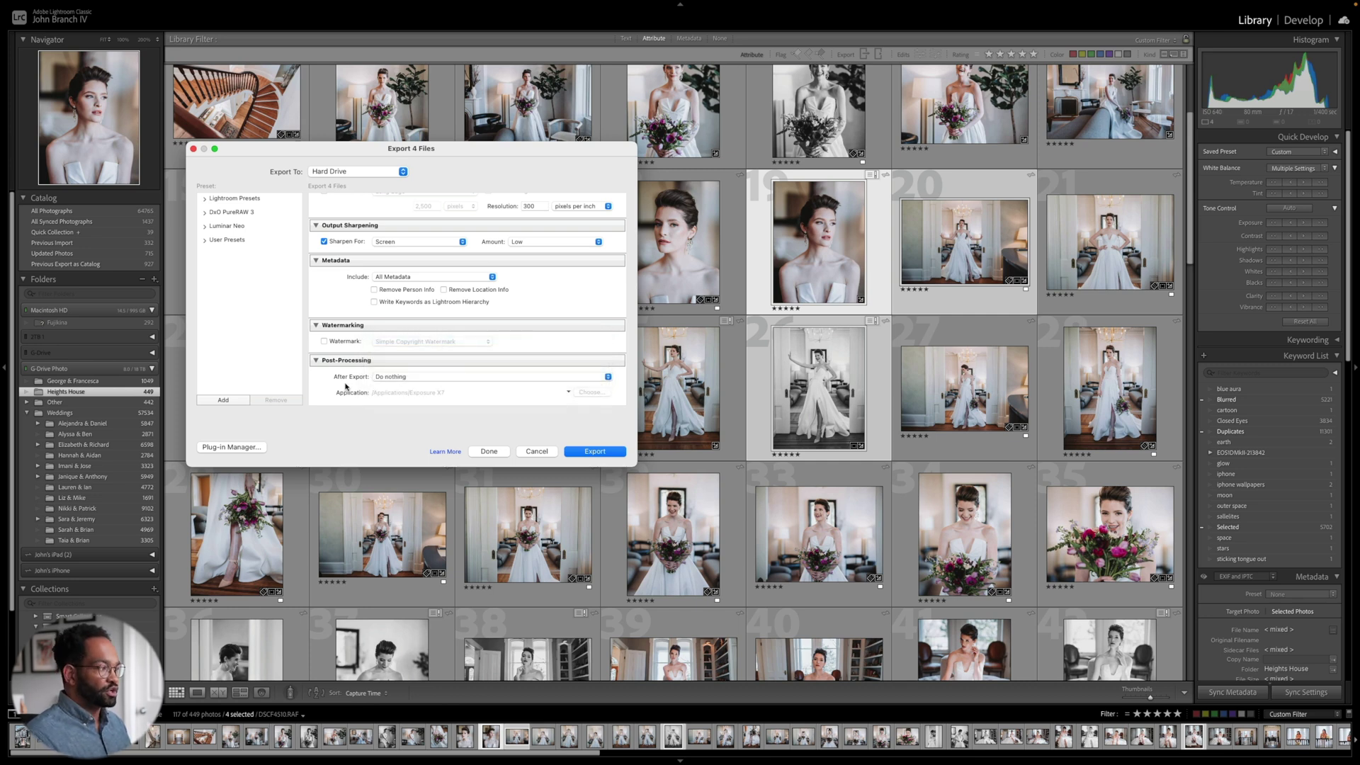
left_click(592, 453)
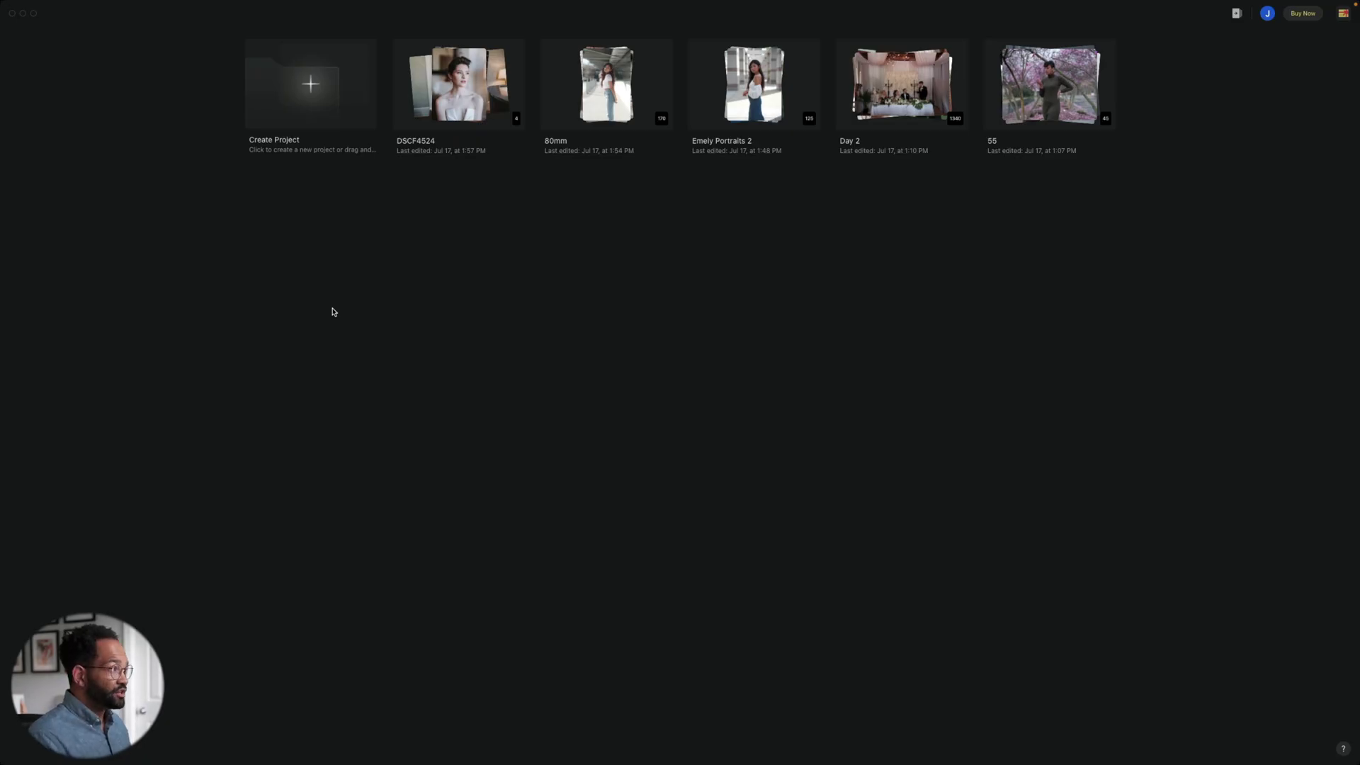
- In Evoto, open the DSCF4524 project and apply the saved (Female) Sharpen preset from NF Post Production to the bride portrait
left_click(475, 77)
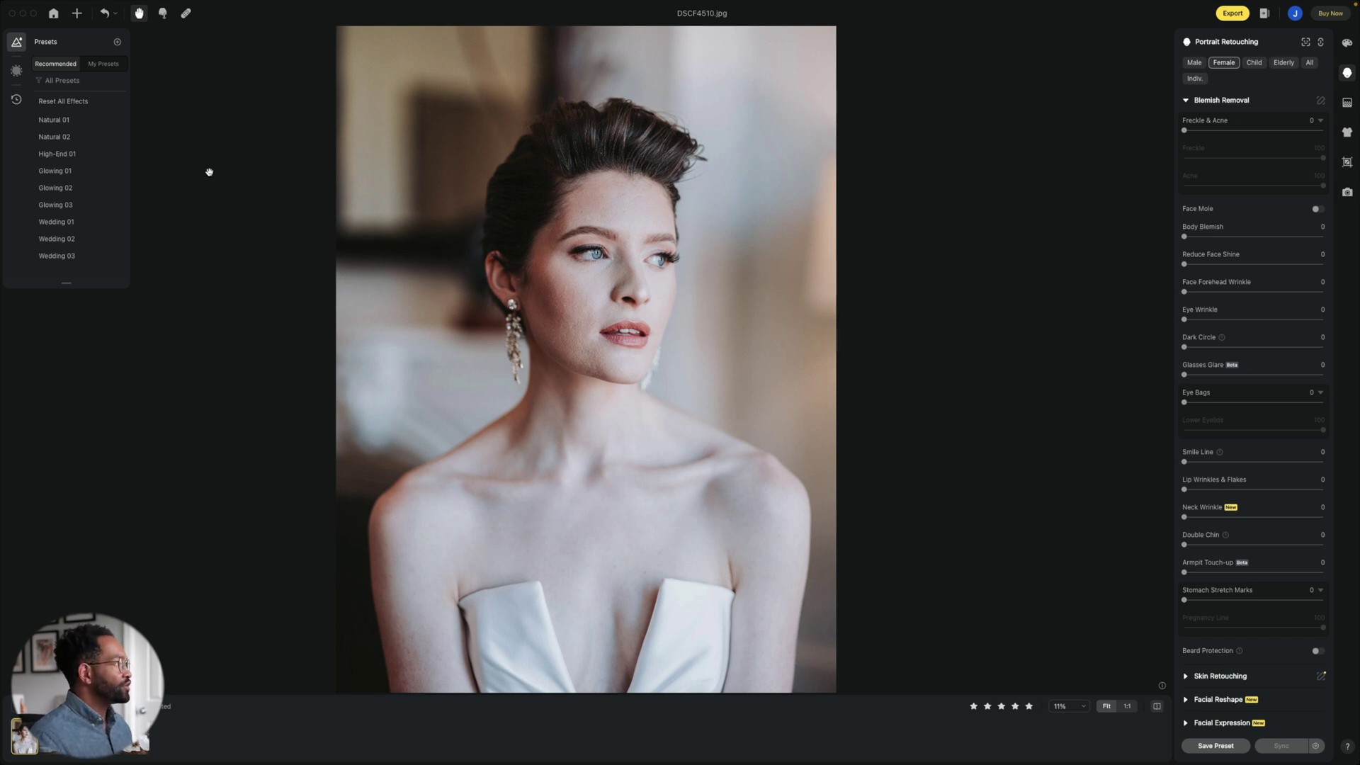
left_click(105, 65)
left_click(36, 139)
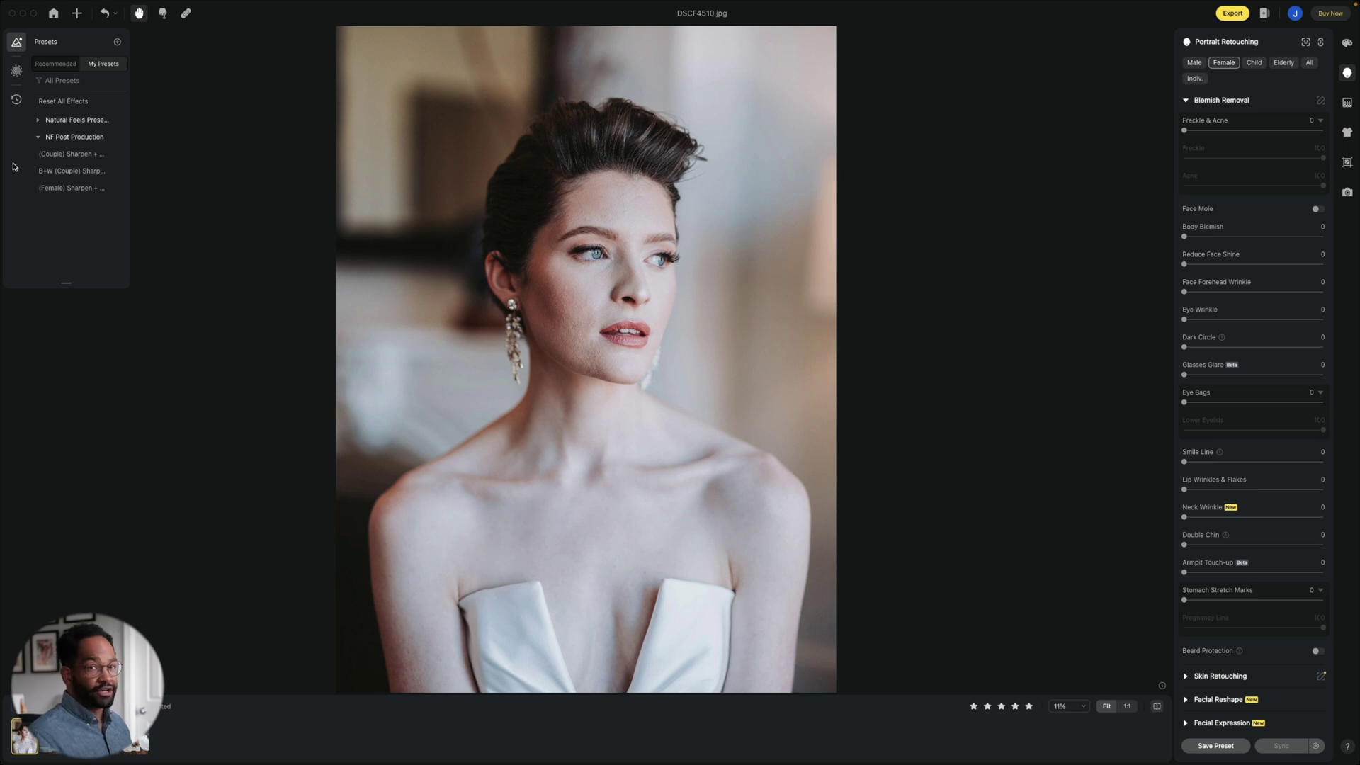
left_click(76, 192)
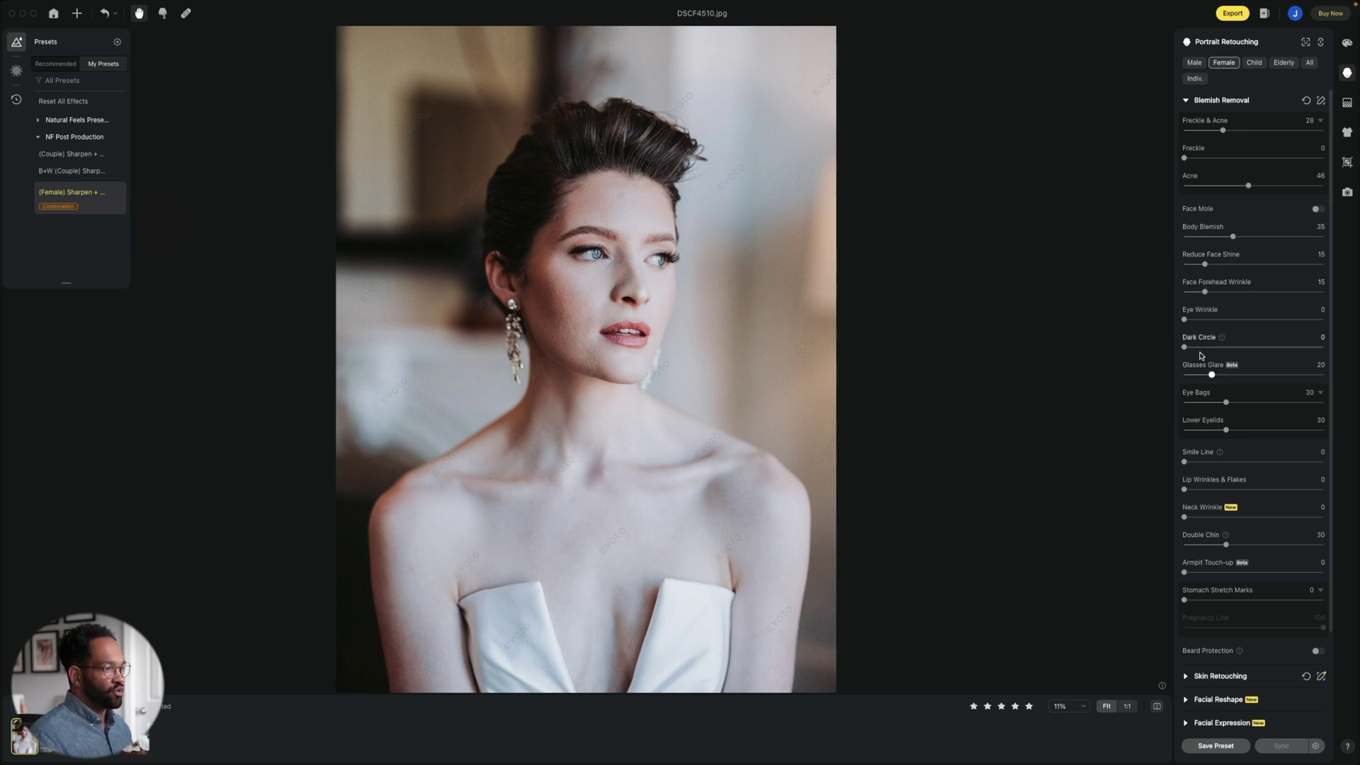
- Set Dark Circle to 38 and Eye Bags to 51 on the bride portrait
left_click_drag(1197, 350, 1238, 352)
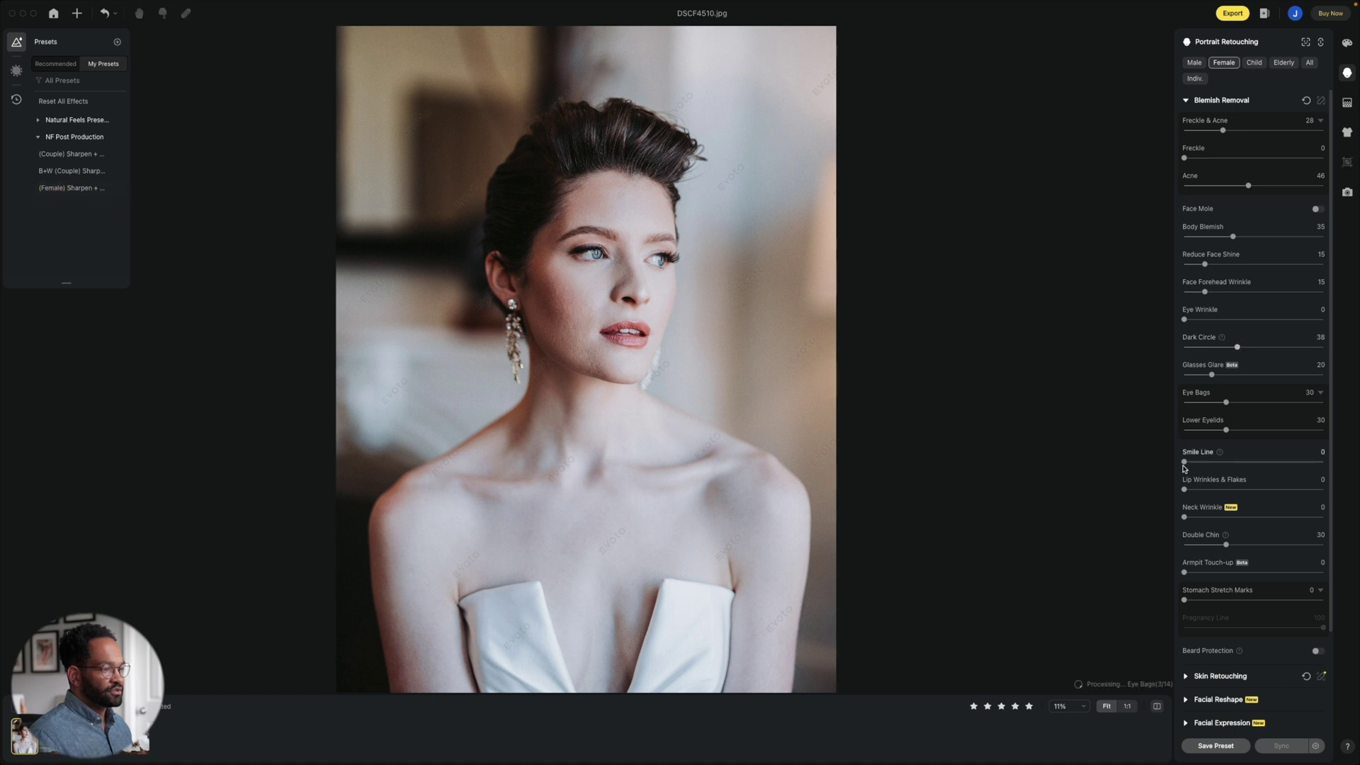
scroll(1181, 419, "down", 1)
scroll(1181, 418, "down", 1)
left_click_drag(1227, 364, 1257, 367)
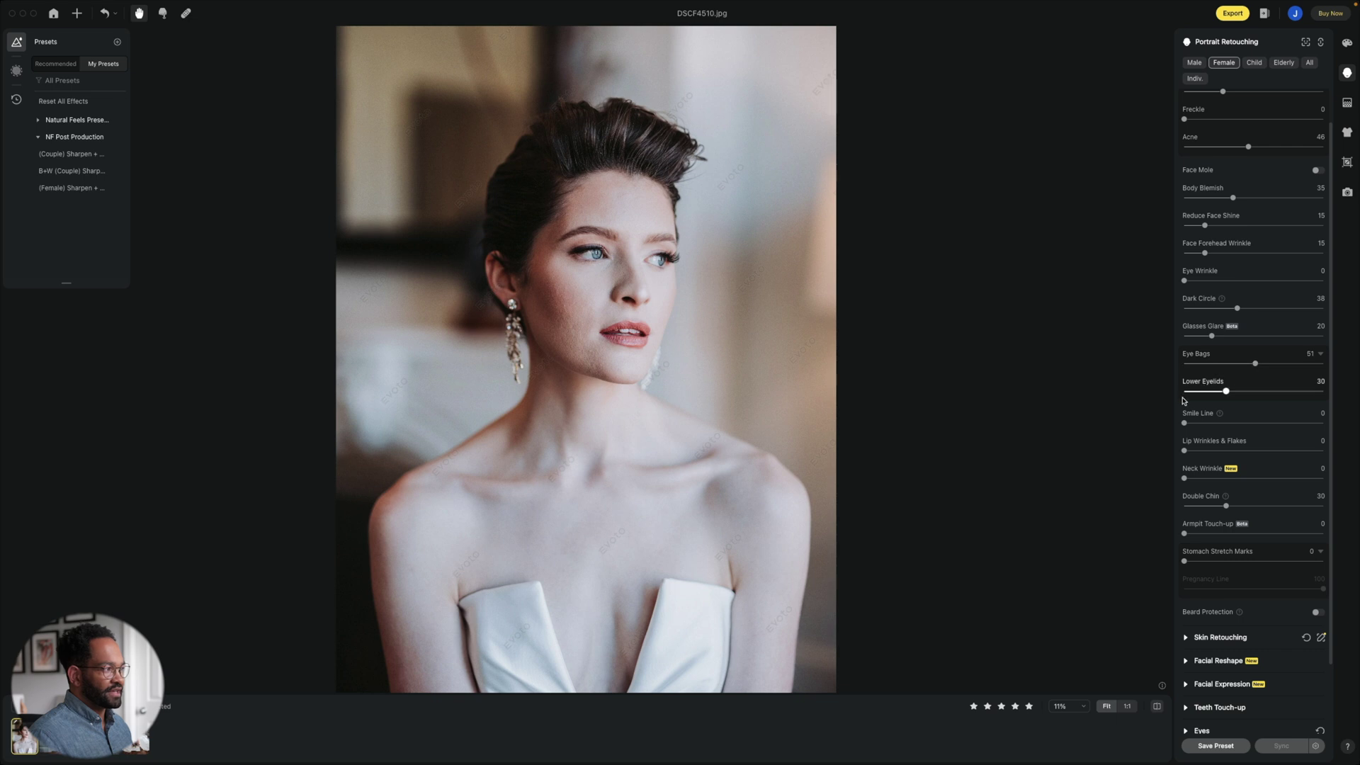
- Set Remove Stray Hairs to 17 in the bride portrait's hair settings
scroll(1184, 401, "down", 4)
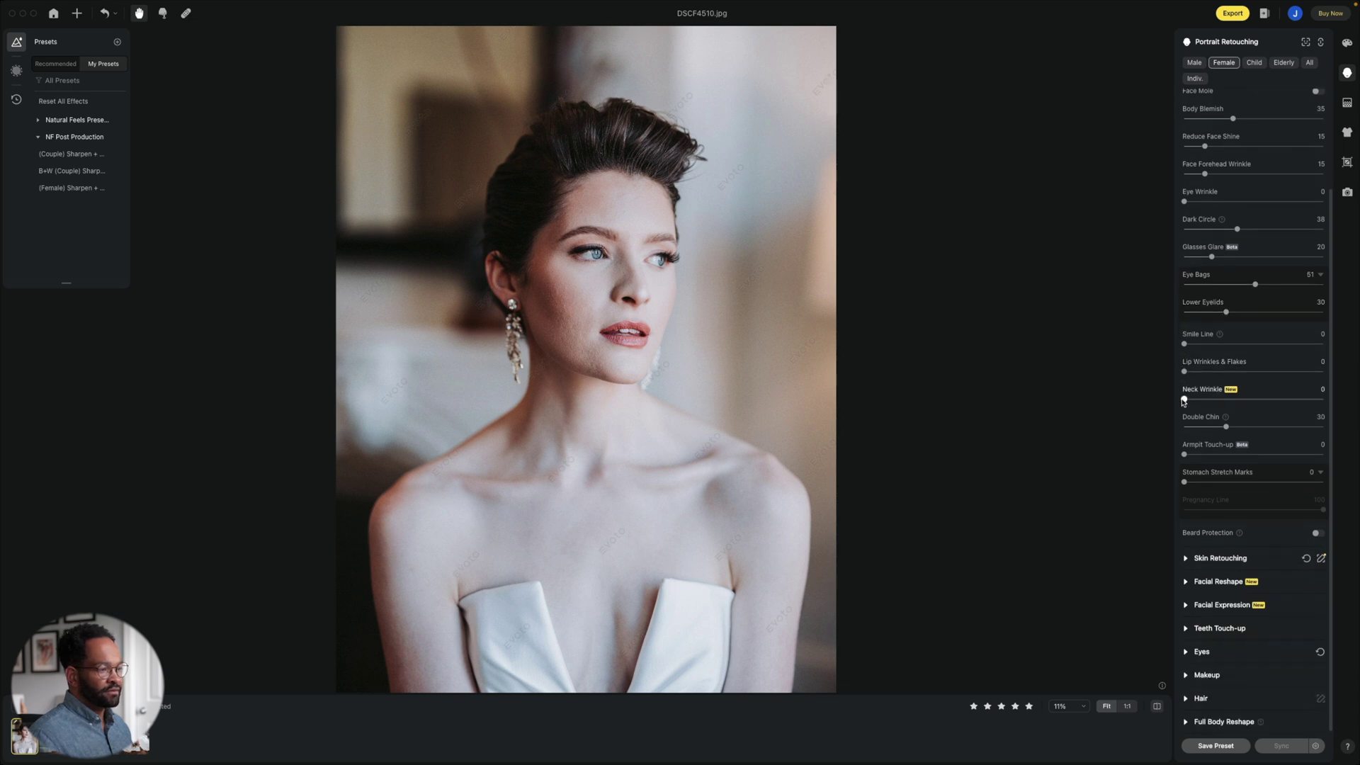
left_click(1186, 698)
scroll(1187, 678, "down", 10)
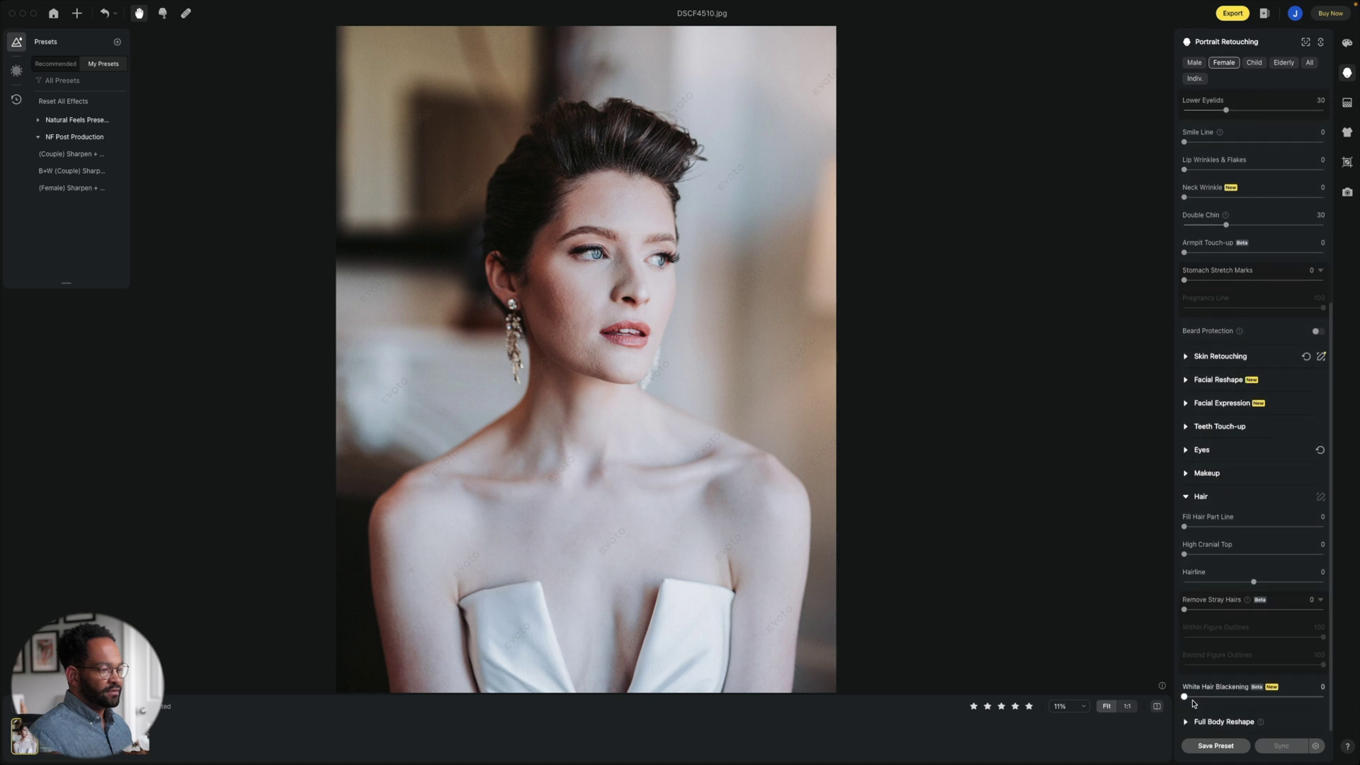
left_click_drag(1184, 609, 1214, 612)
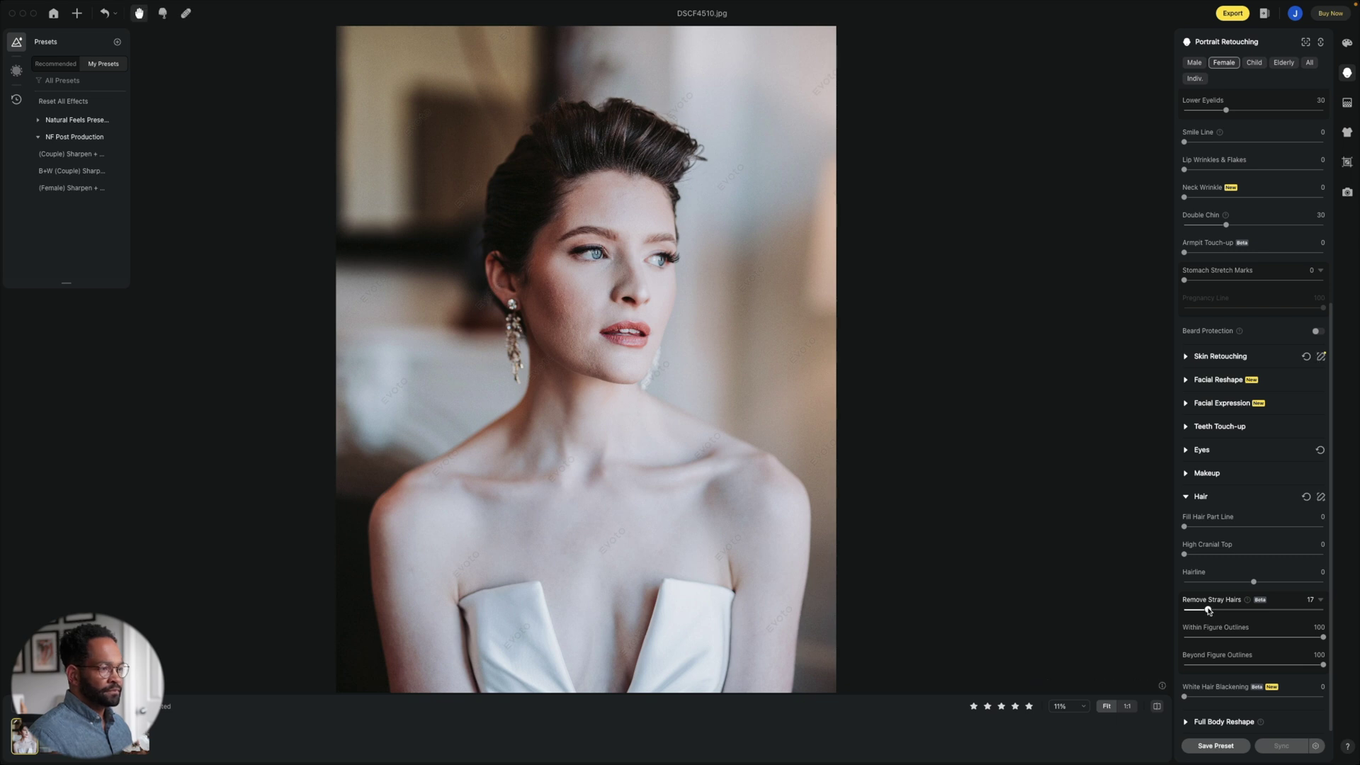
- Review the bride portrait's eye settings and compare her face up close before and after the retouching
left_click(1189, 450)
scroll(1190, 484, "down", 2)
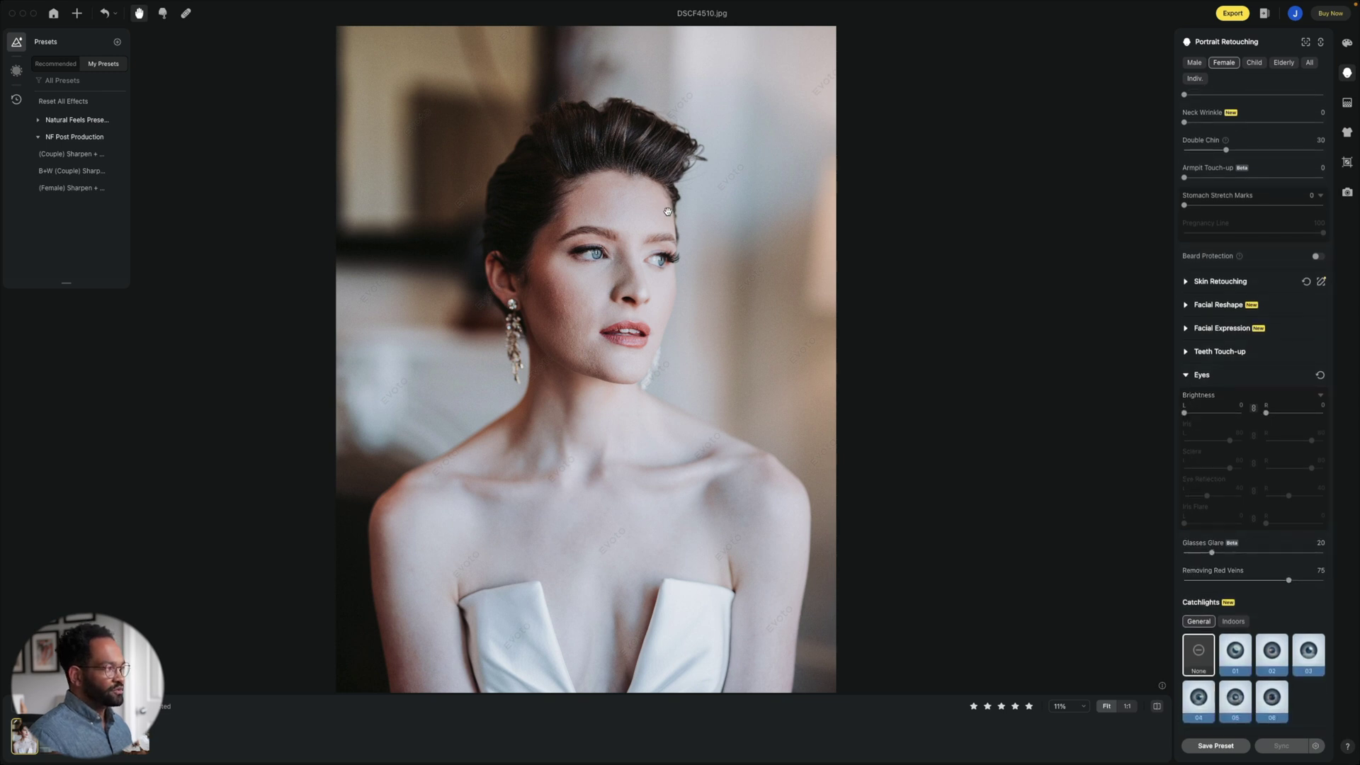
scroll(668, 212, "up", 4)
scroll(665, 230, "left", 3)
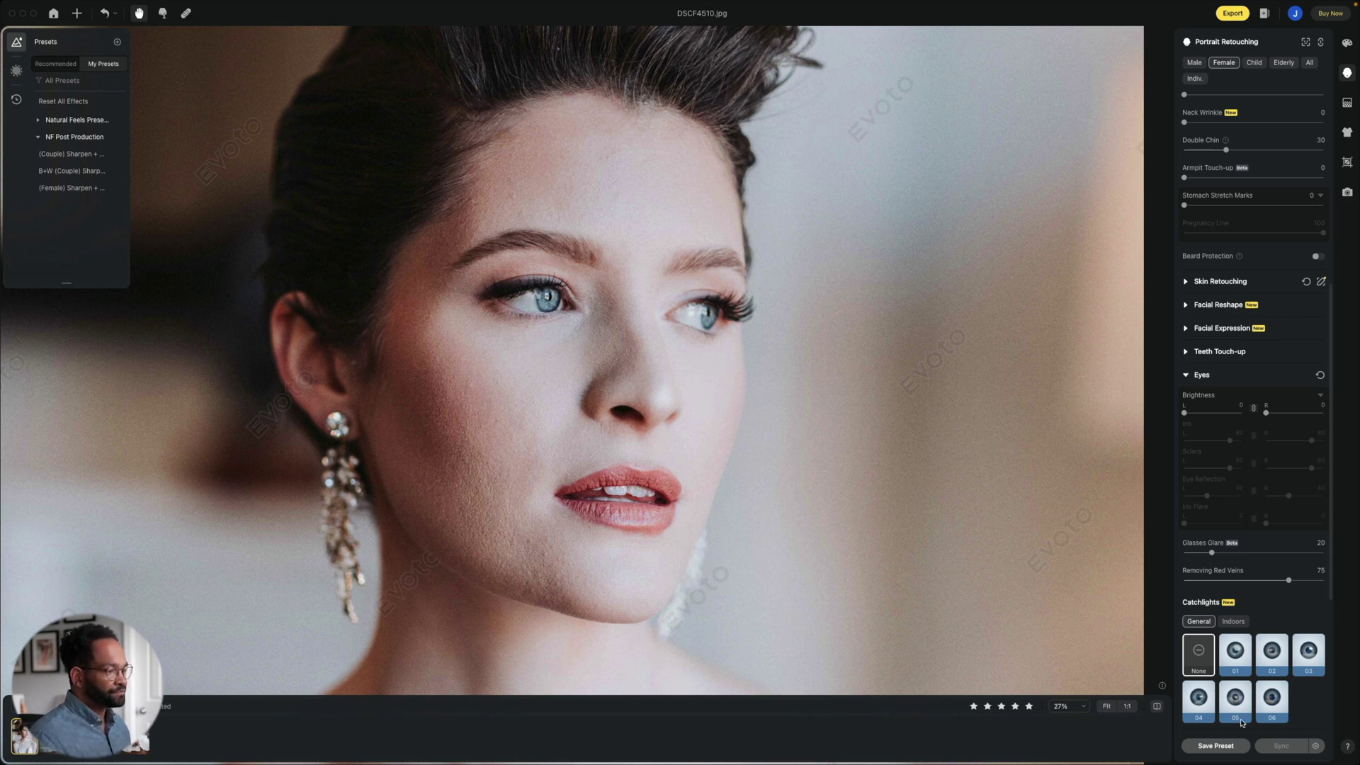
left_click(1157, 707)
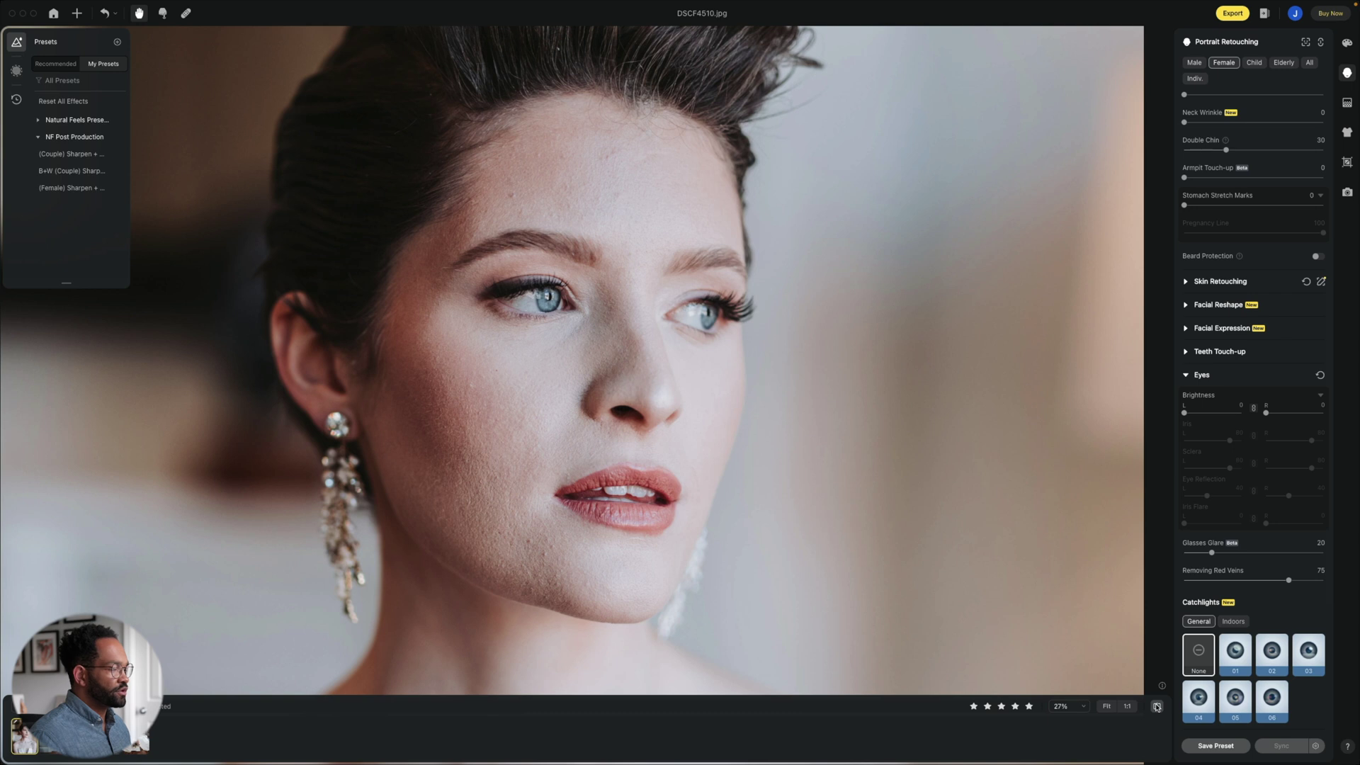
left_click(1157, 707)
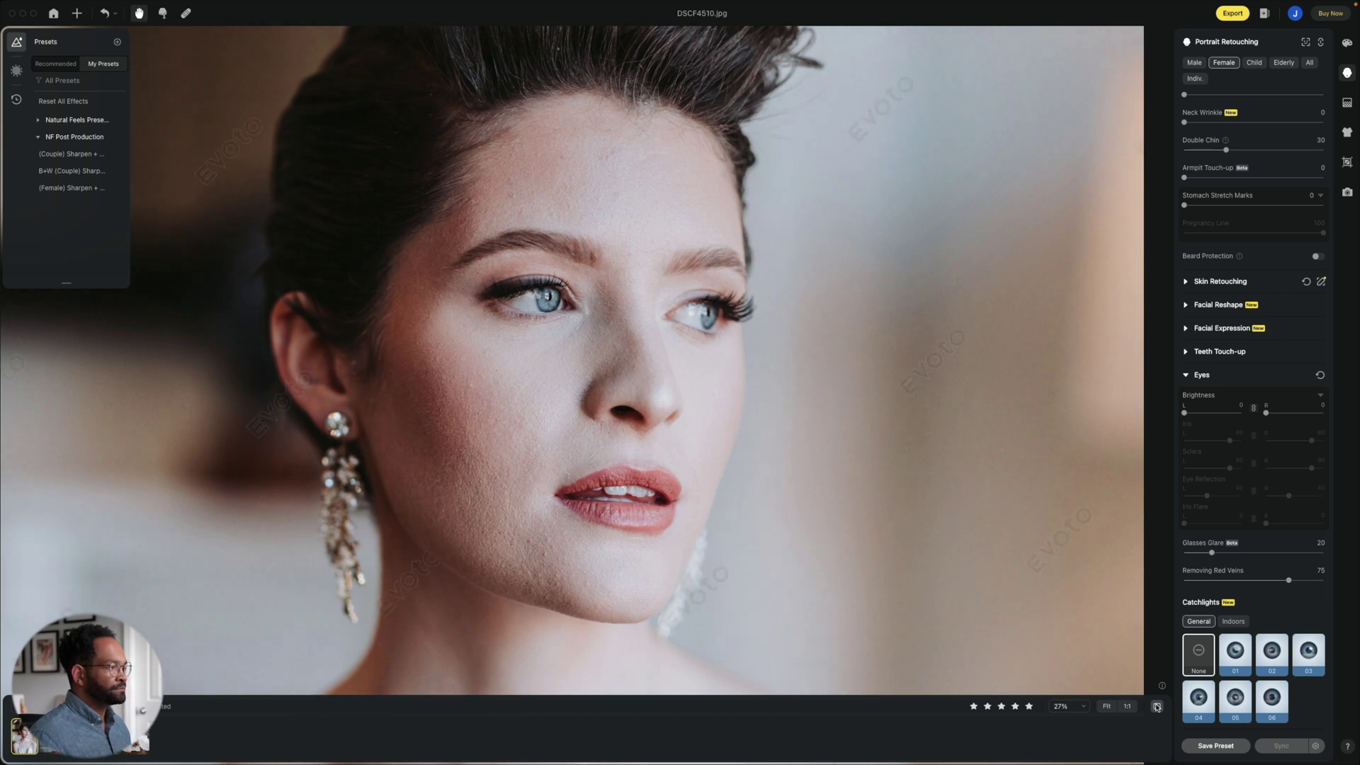
- Compare the bride's close-up with its unretouched version, and inspect the whole retouched portrait in DSCF4510.jpg
left_click(1157, 706)
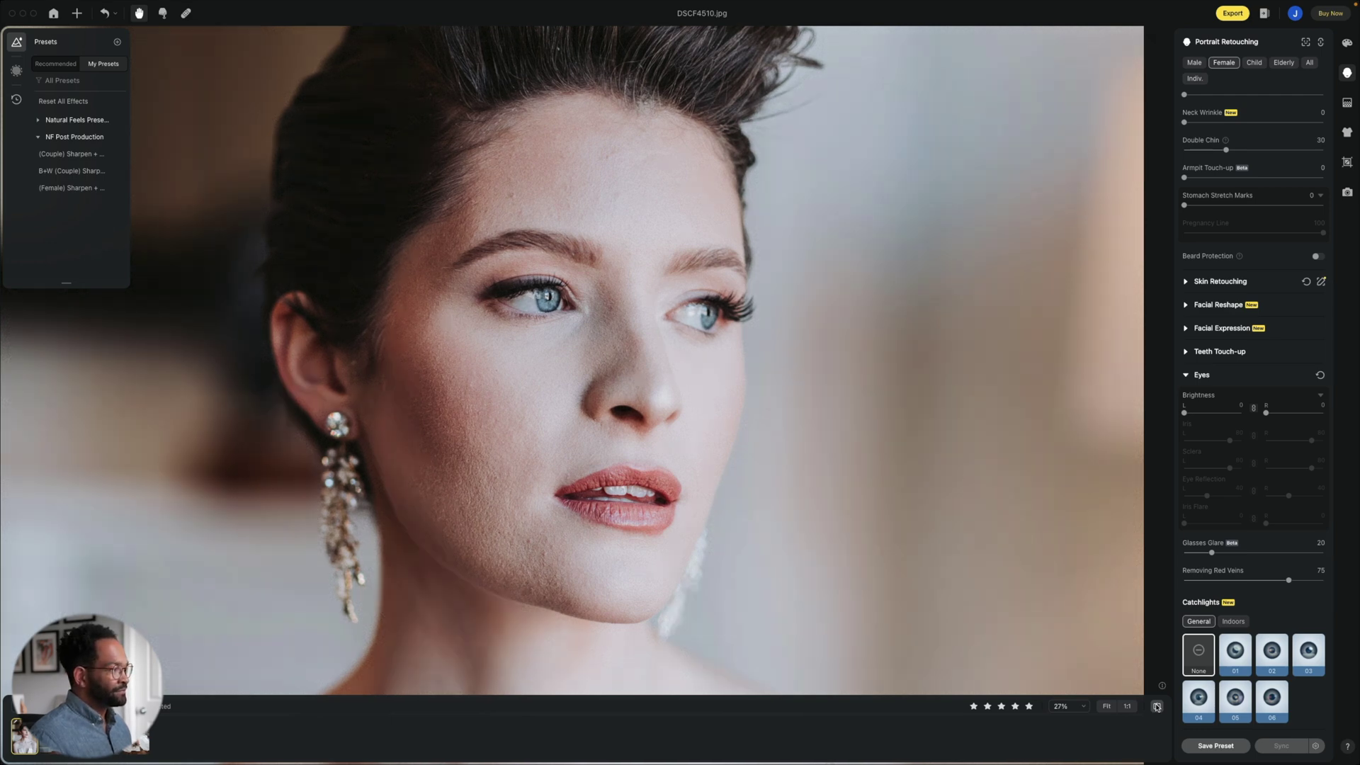
scroll(813, 441, "down", 5)
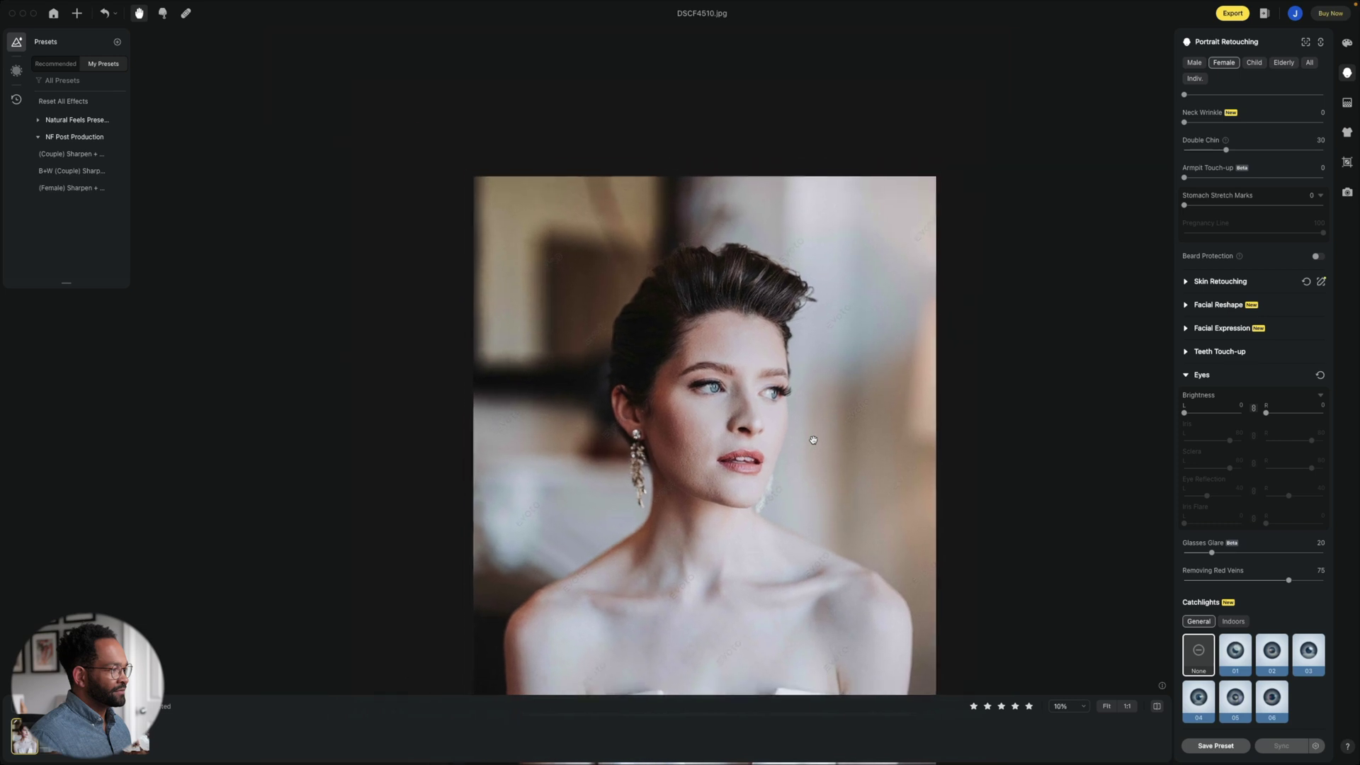
left_click_drag(813, 441, 730, 365)
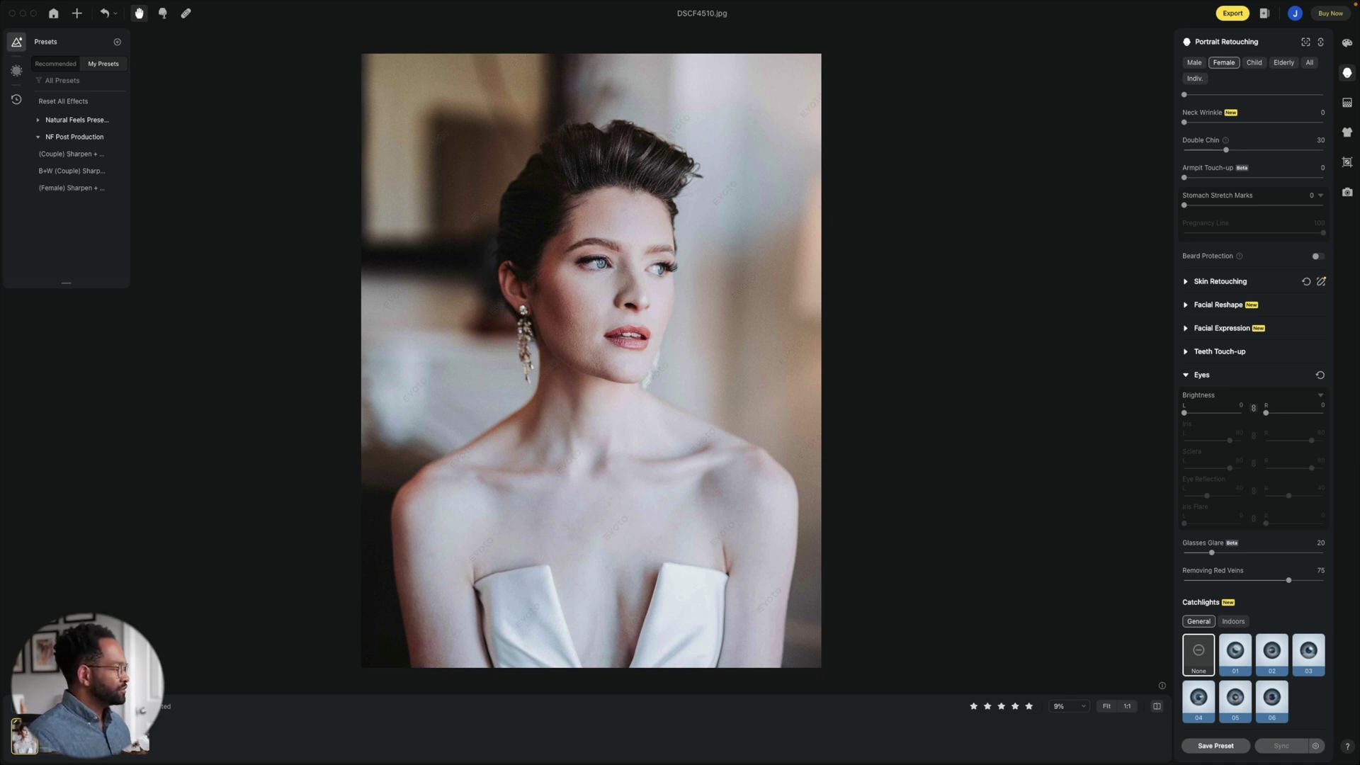
- Apply the saved B+W (Couple) Sharpen preset from NF Post Production to the black-and-white full-length bride photo, DSCF4524.jpg
key("Right")
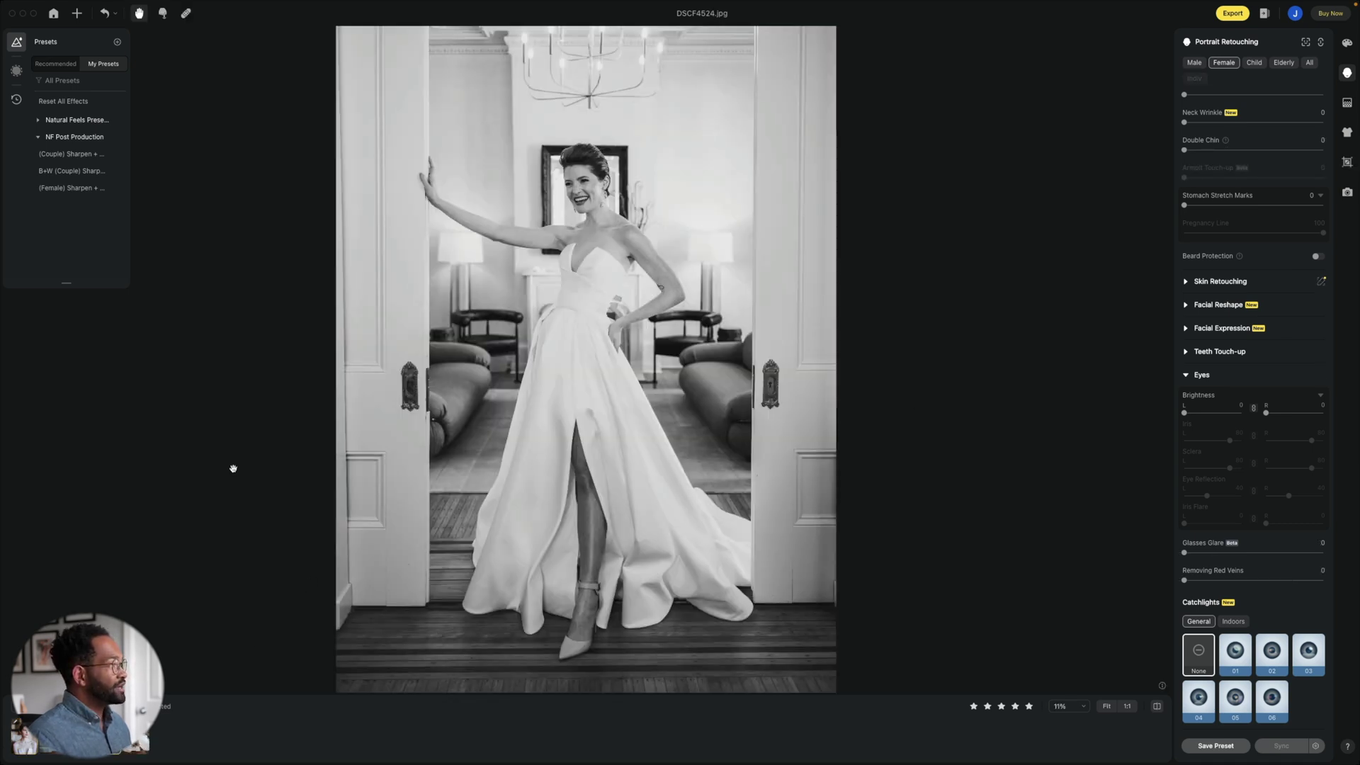
left_click(83, 174)
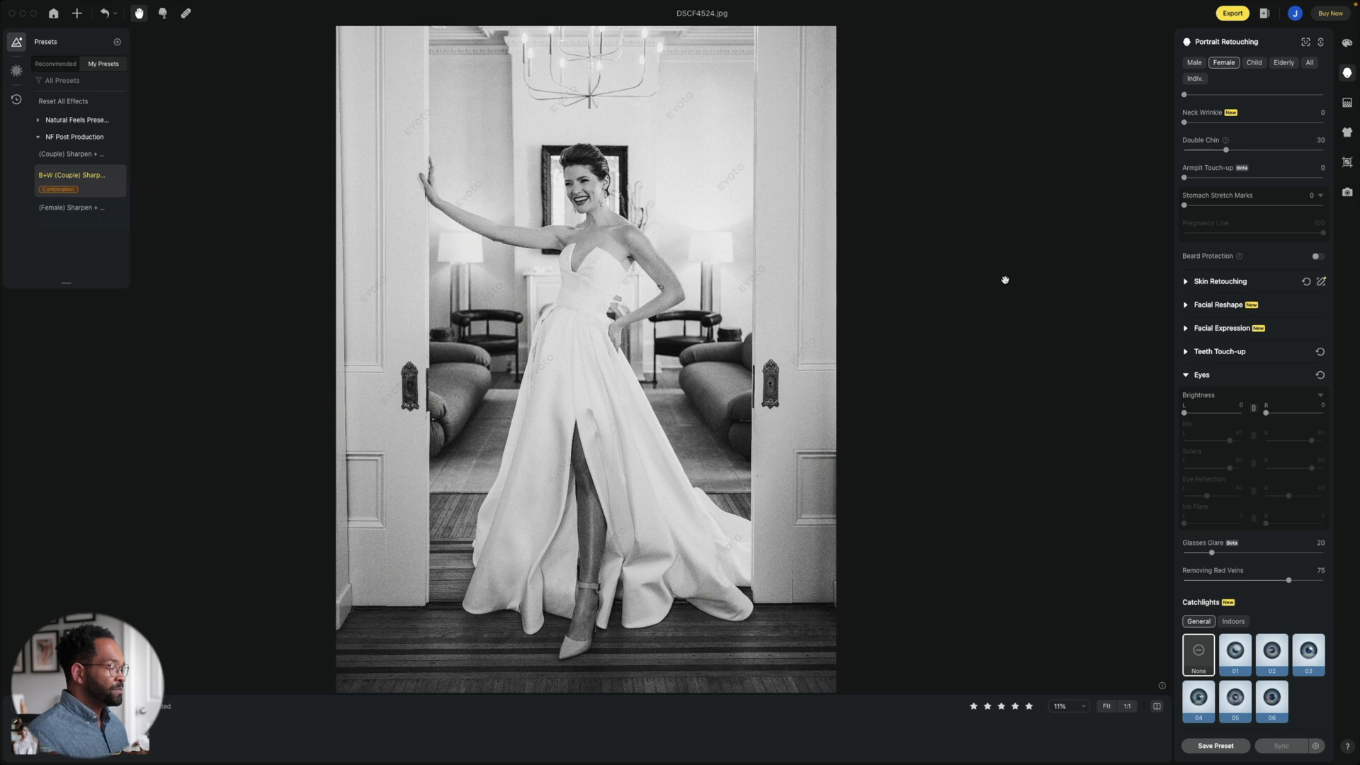
- Return to the color bride portrait, DSCF4510.jpg, and start exporting the retouched photos
key("Left")
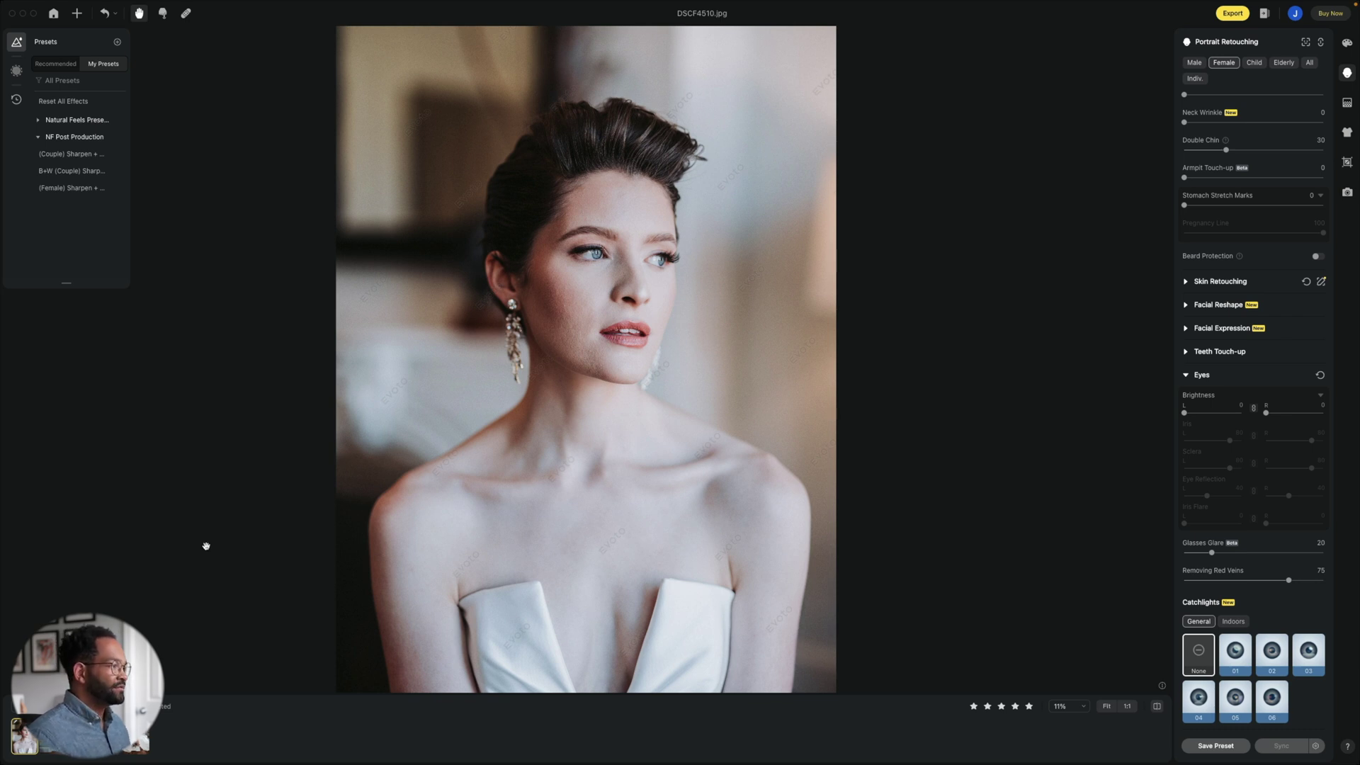
left_click(1232, 13)
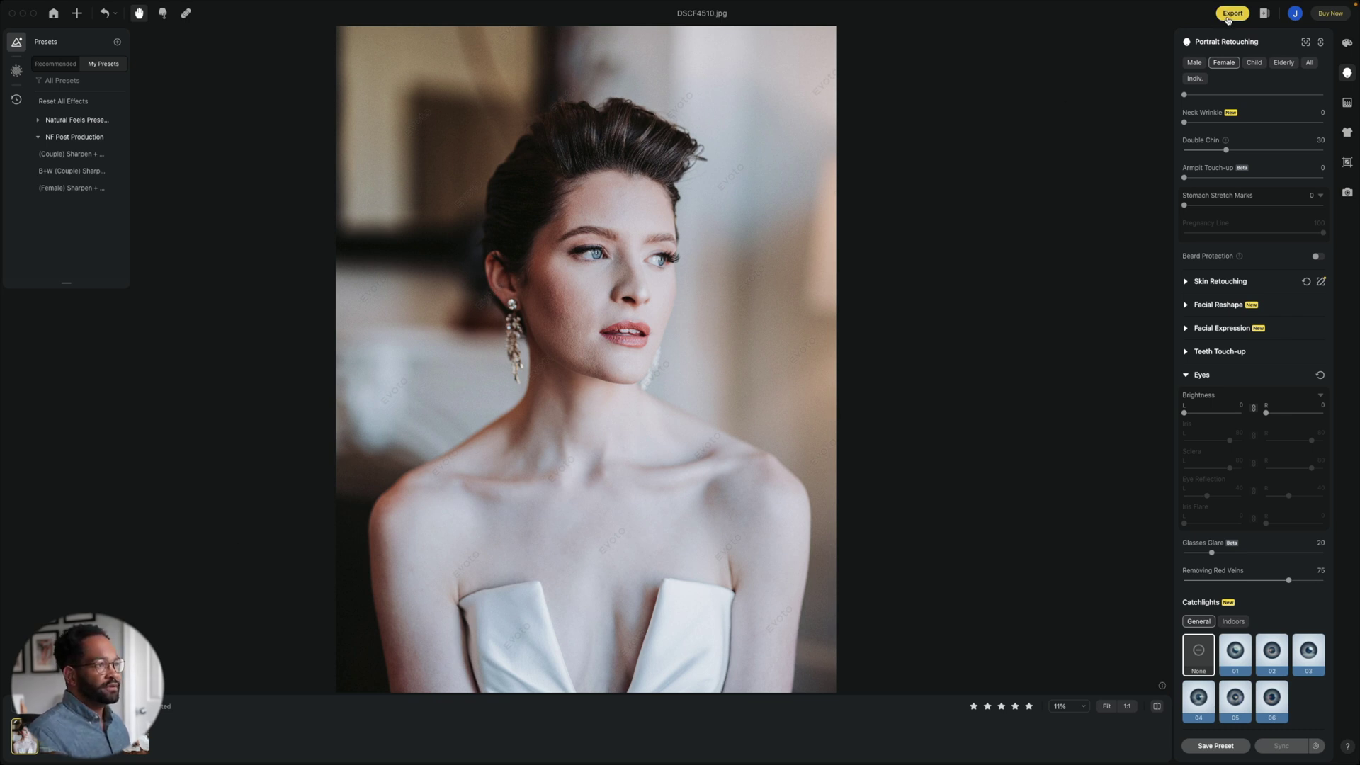